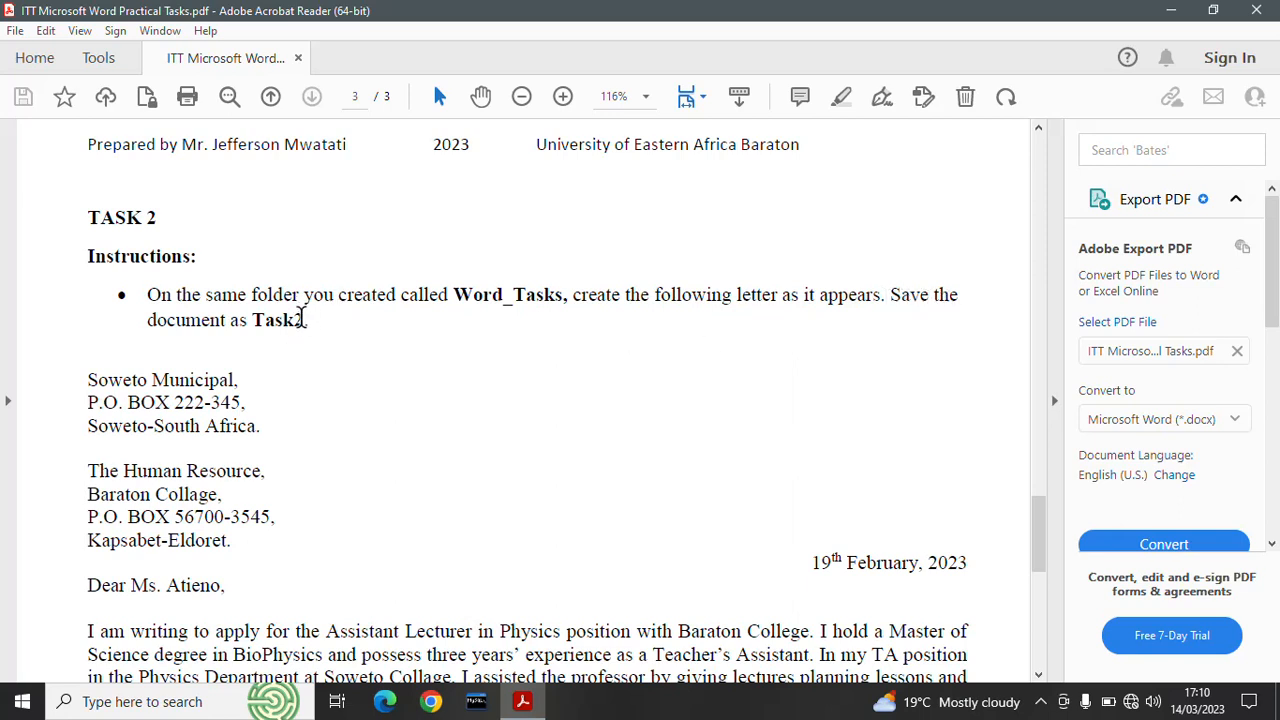
Create a Word document named Task2 in the desktop's Word_Tasks folder and open it.
{"action": "left_click_drag", "start_coordinate": [307, 320], "coordinate": [253, 320]}
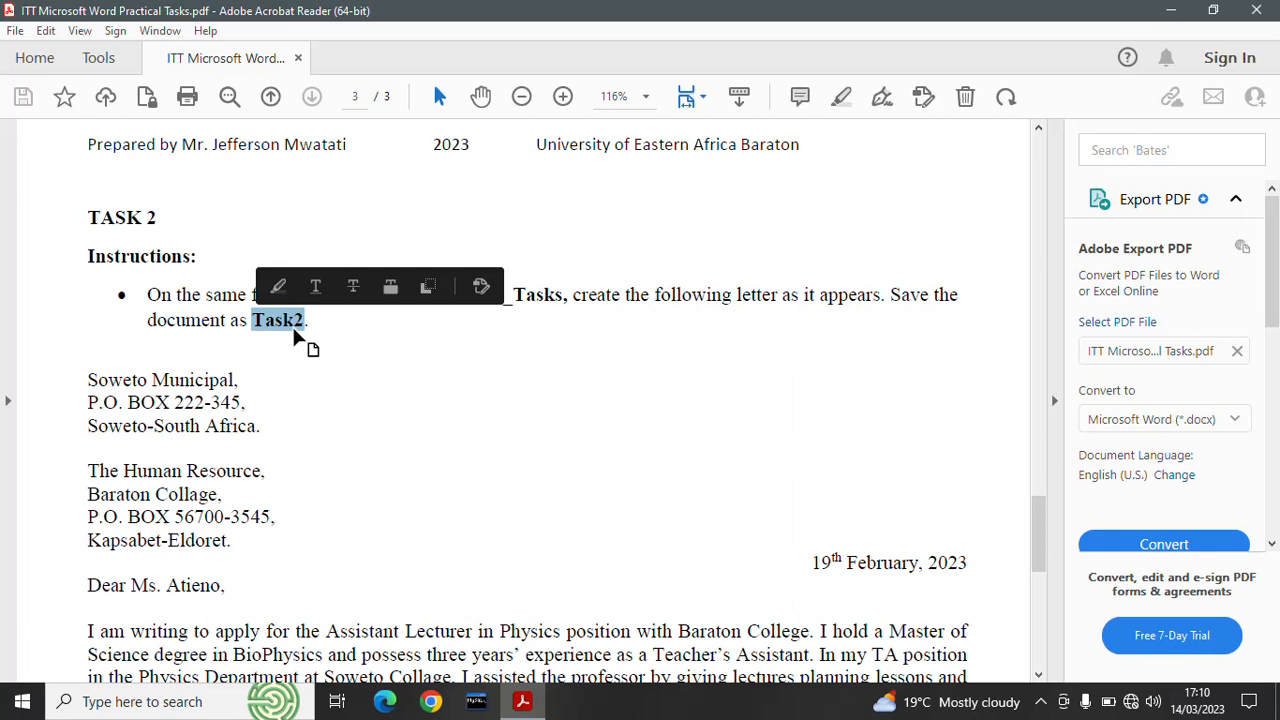
{"action": "left_click", "coordinate": [1171, 10]}
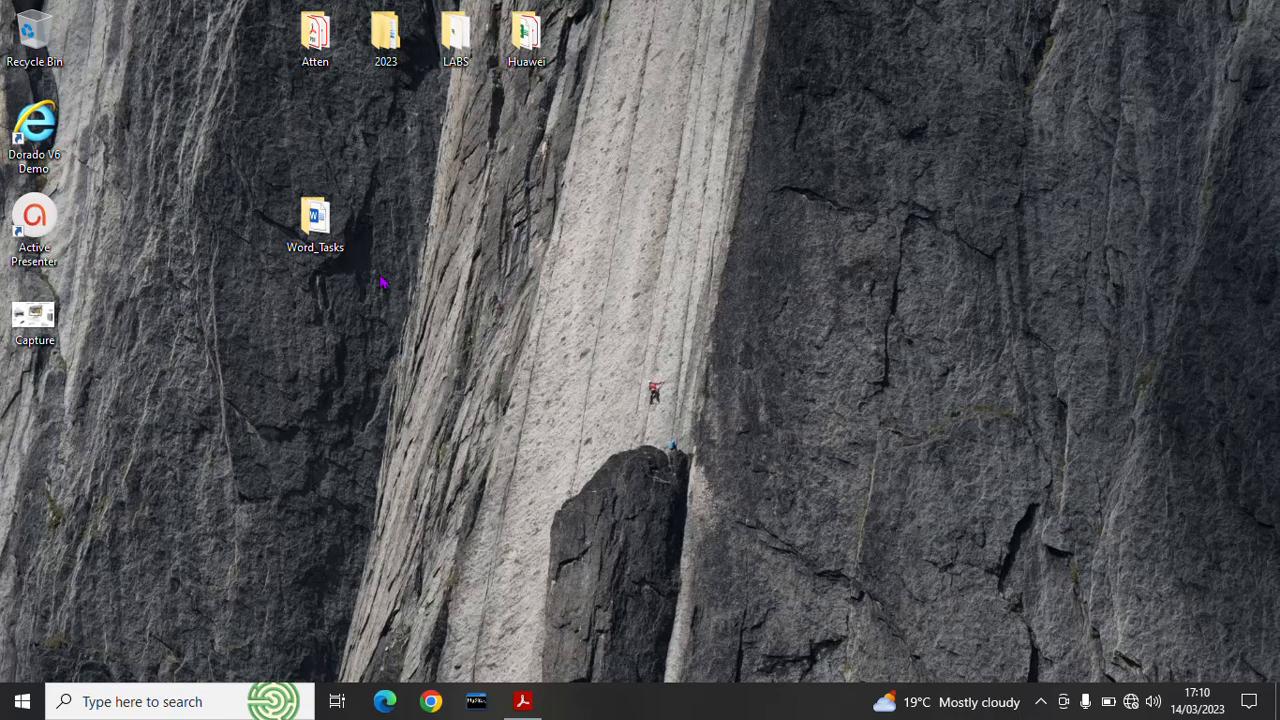
{"action": "double_click", "coordinate": [314, 230]}
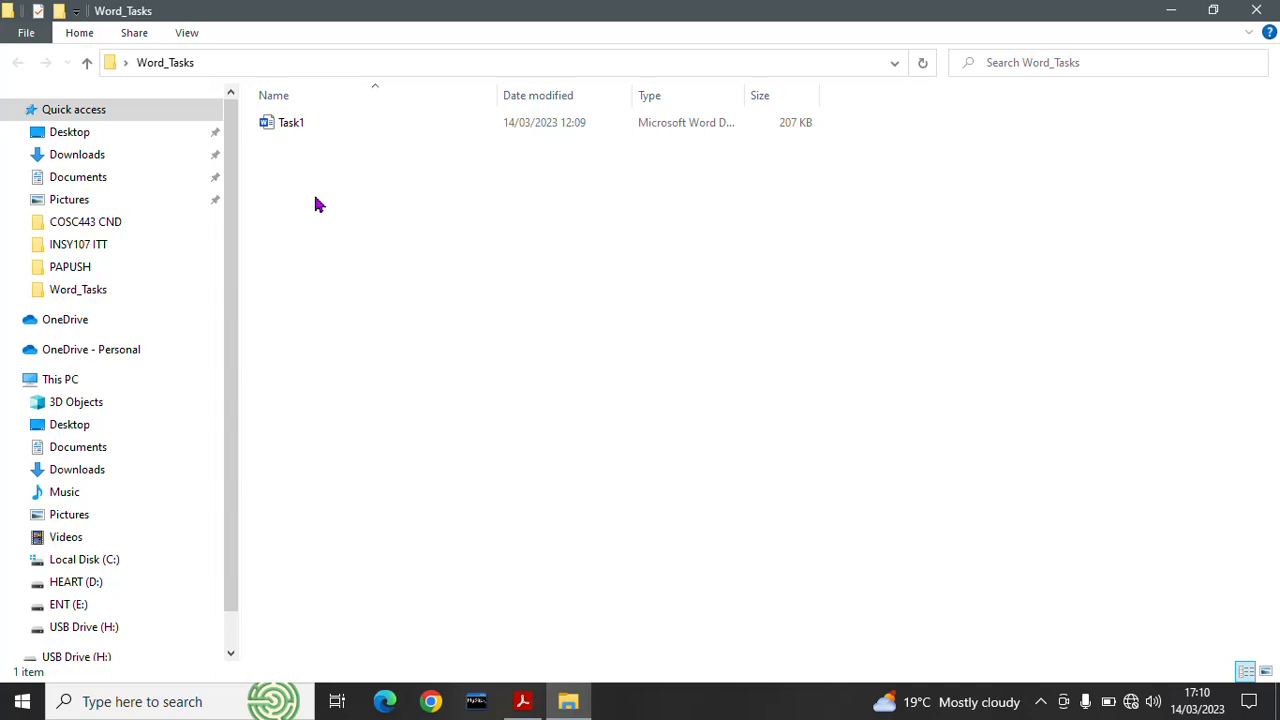
{"action": "right_click", "coordinate": [315, 204]}
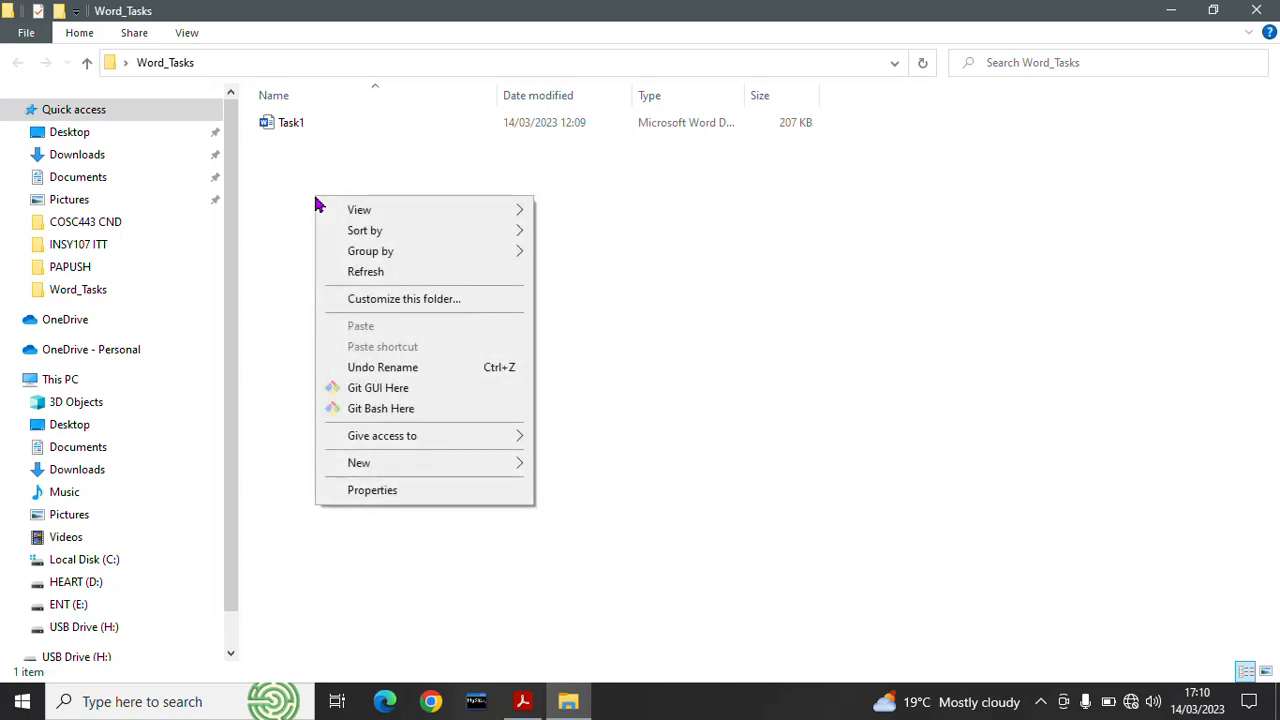
{"action": "mouse_move", "coordinate": [417, 470]}
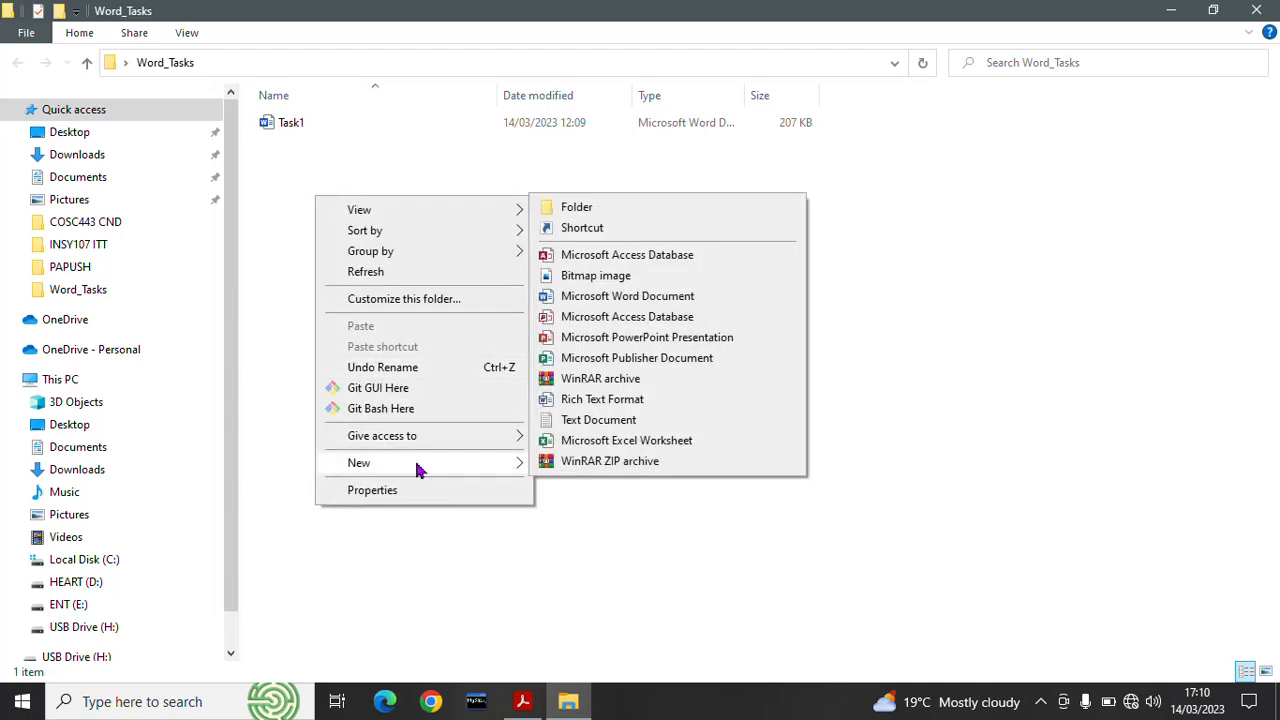
{"action": "left_click", "coordinate": [622, 297]}
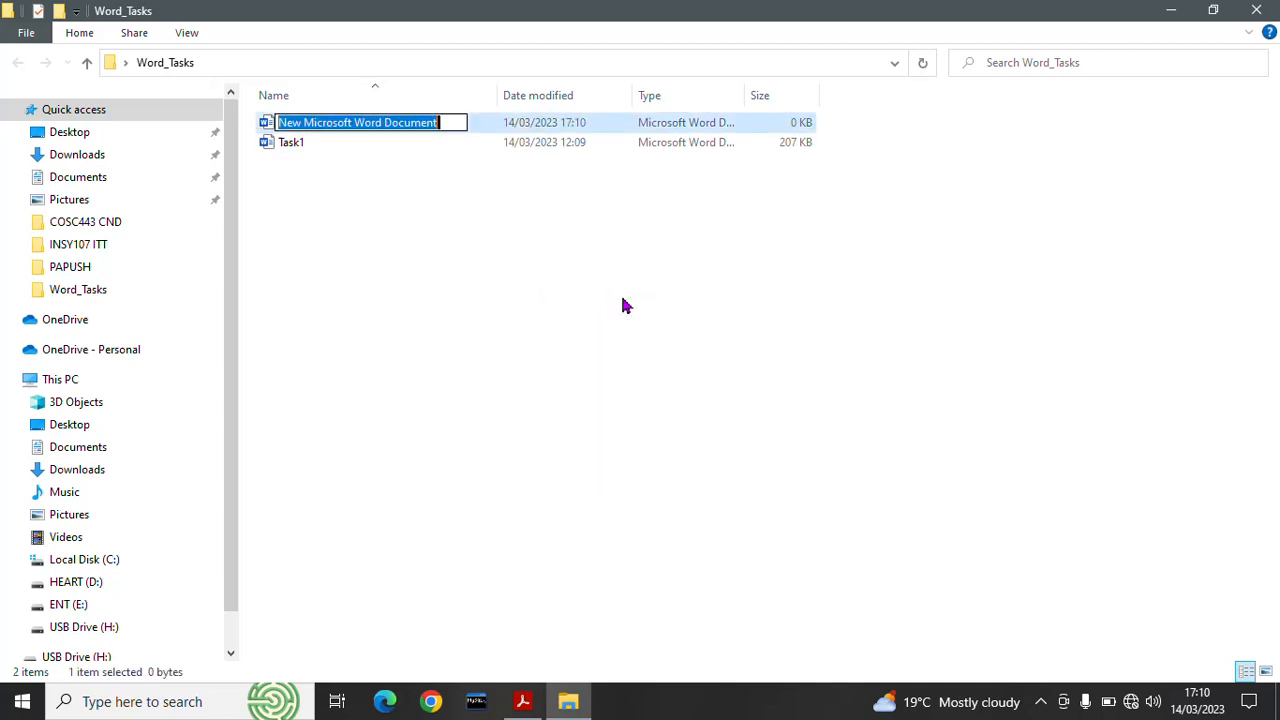
{"action": "type", "text": "Task2"}
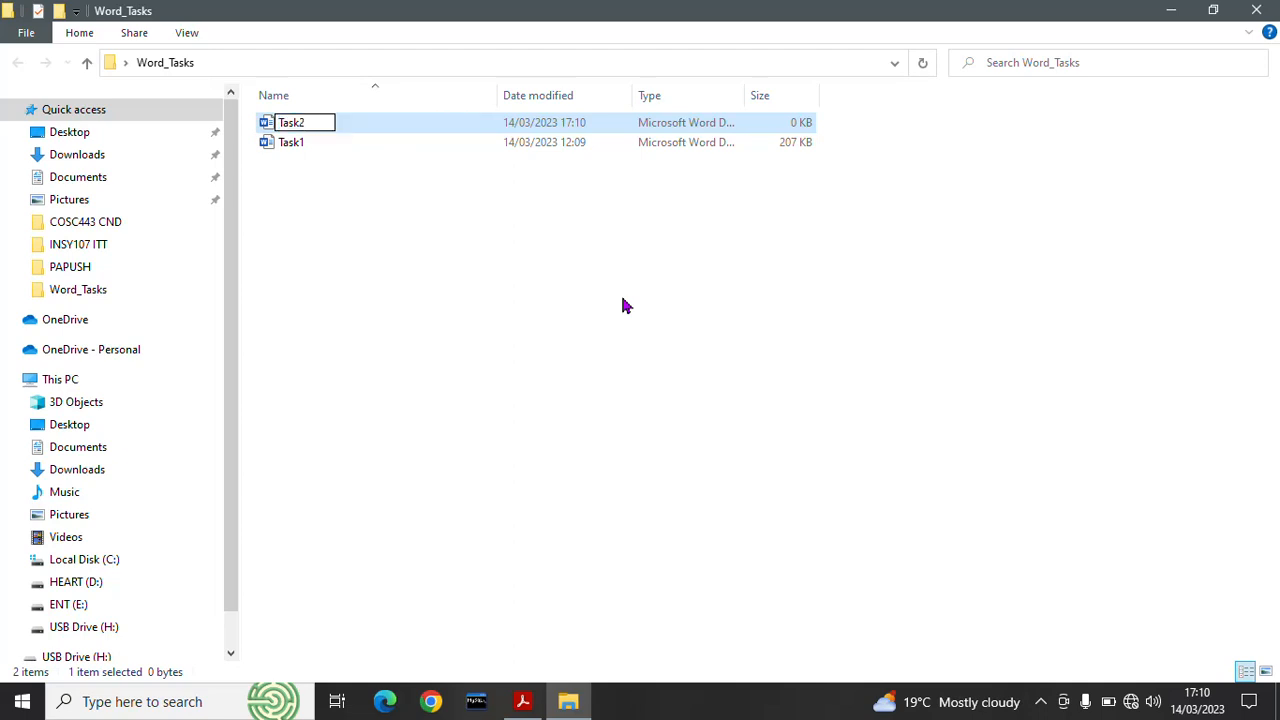
{"action": "left_click", "coordinate": [450, 310]}
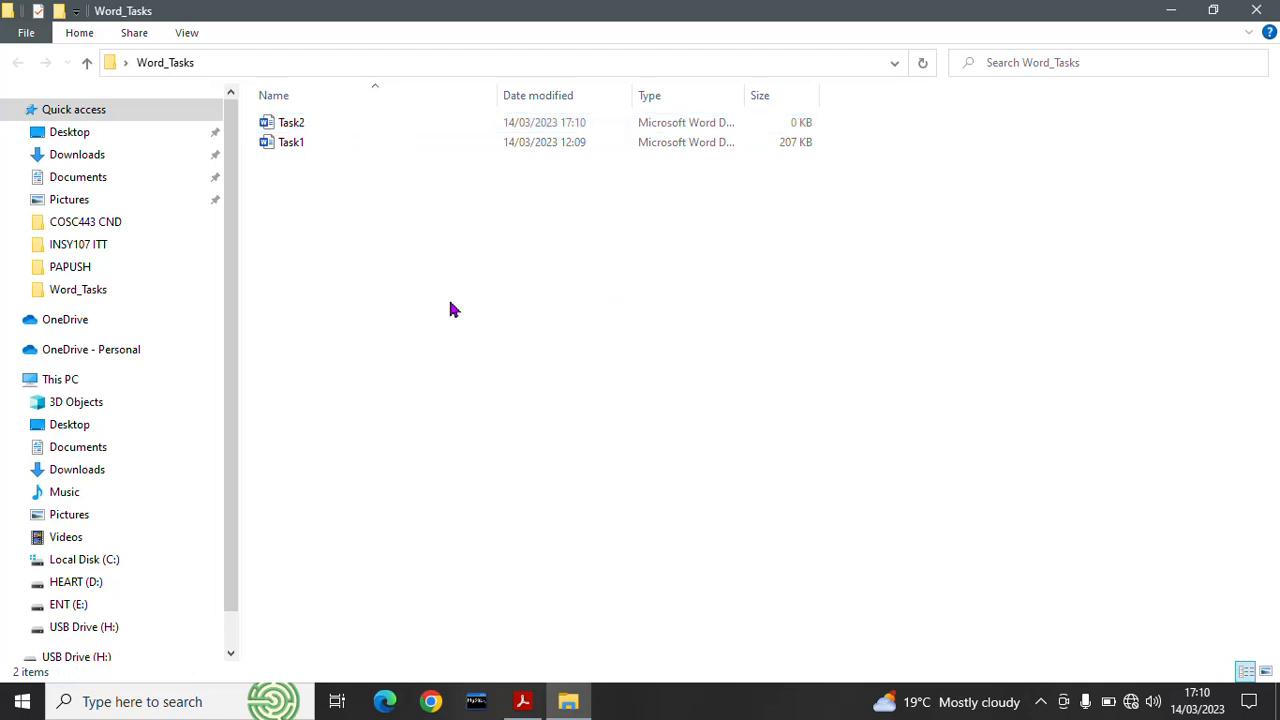
{"action": "left_click", "coordinate": [311, 130]}
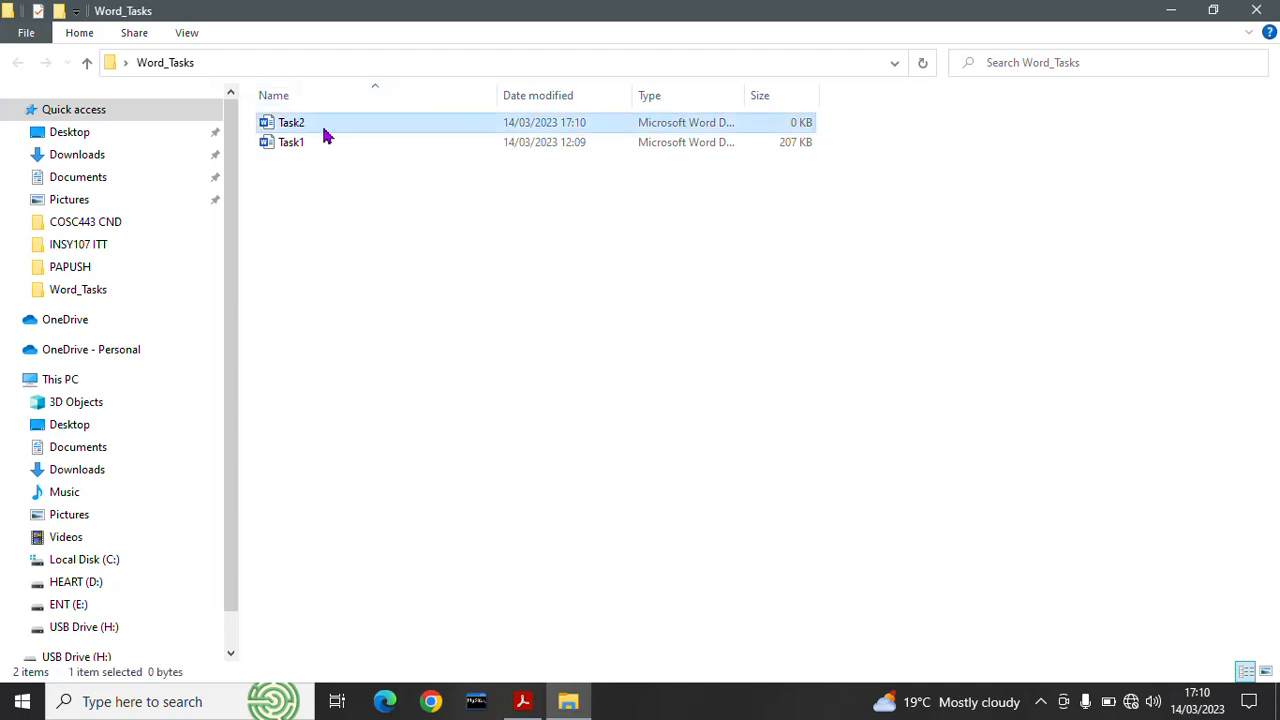
{"action": "double_click", "coordinate": [323, 130]}
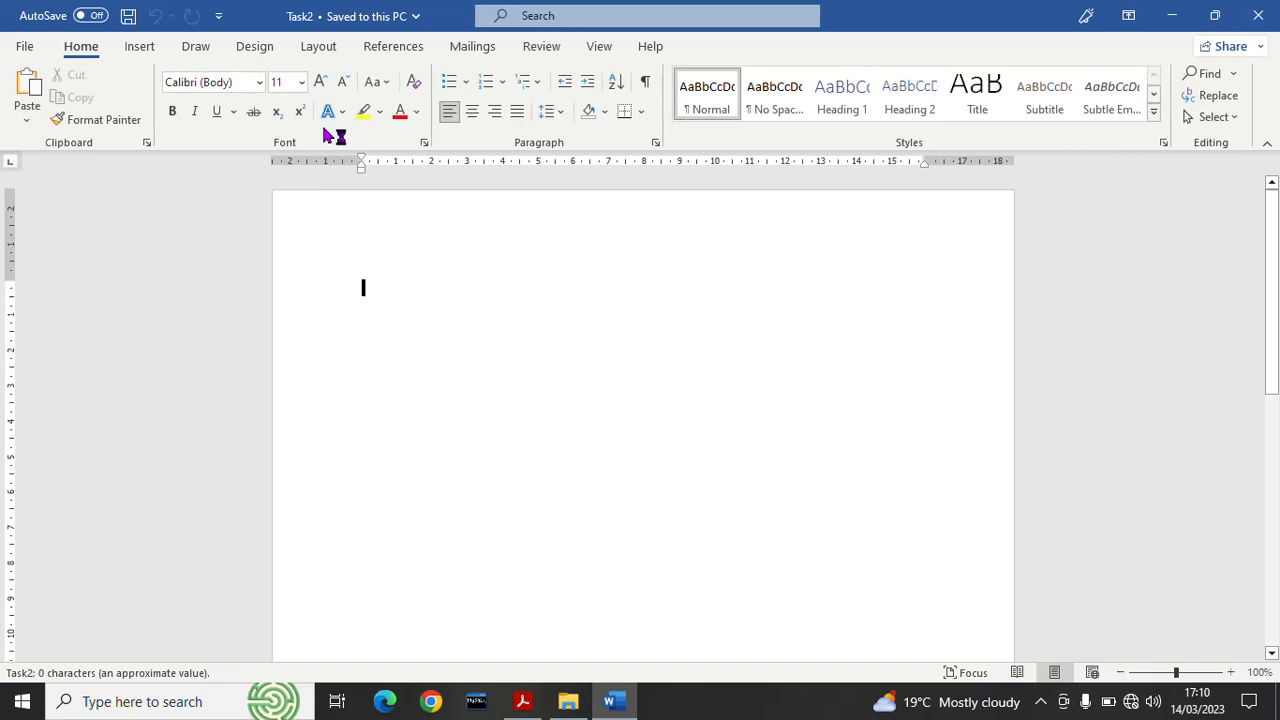
{"action": "left_click", "coordinate": [571, 703]}
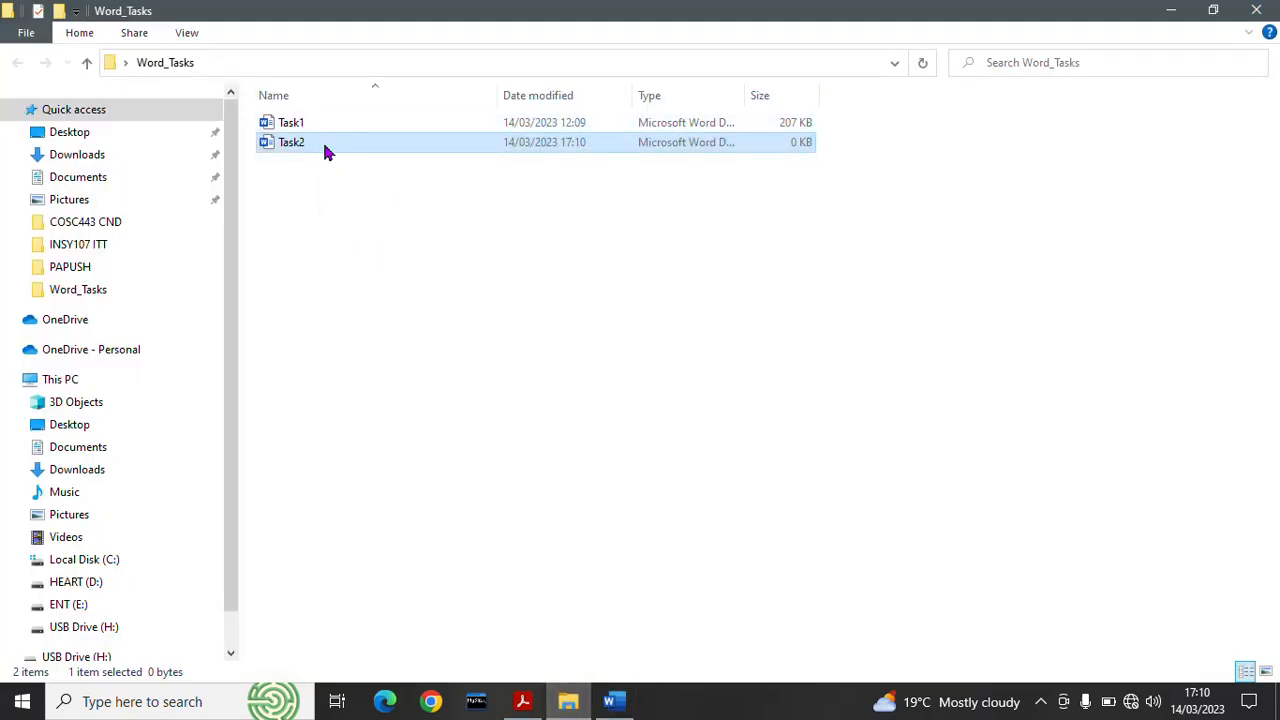
{"action": "right_click", "coordinate": [327, 150]}
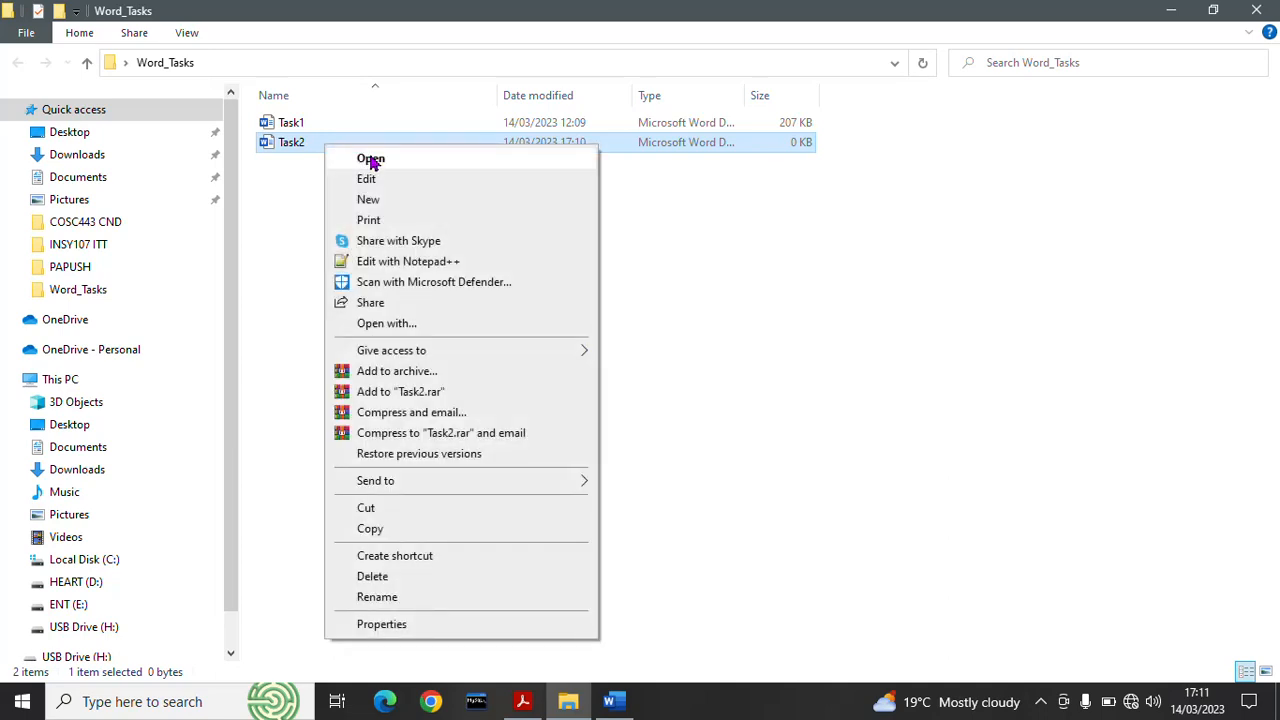
{"action": "left_click", "coordinate": [740, 519]}
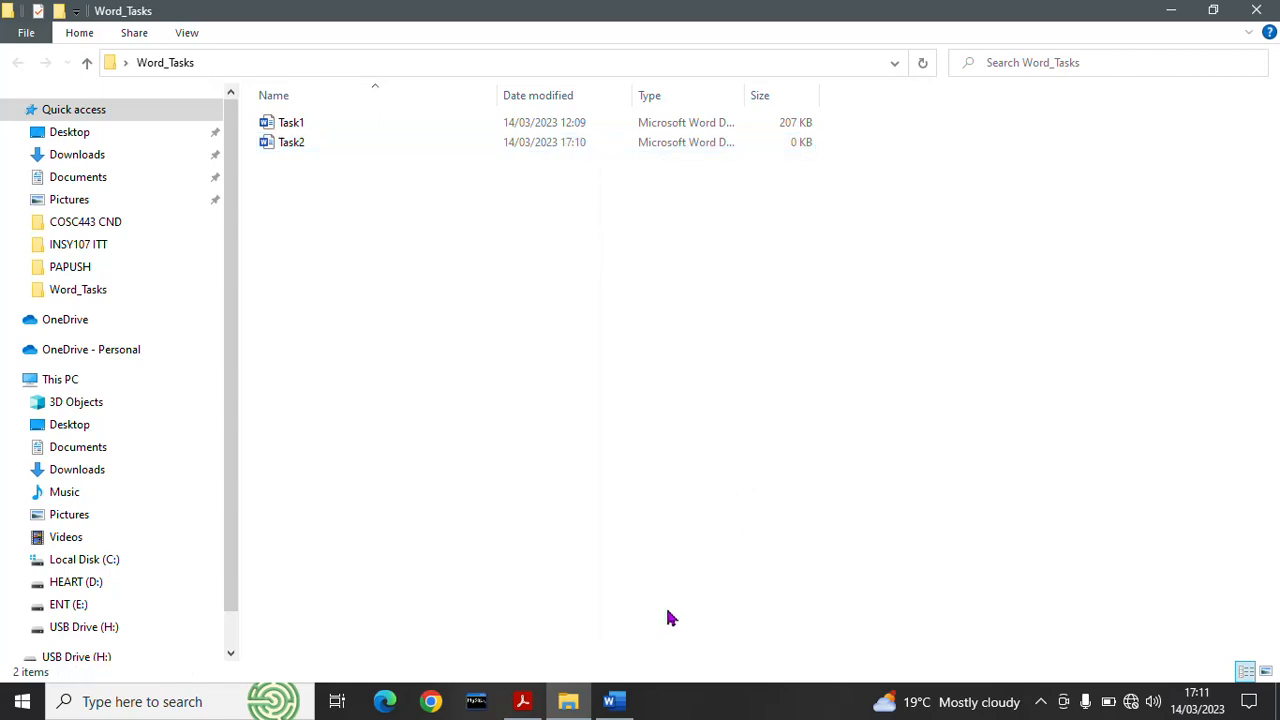
{"action": "left_click", "coordinate": [615, 700]}
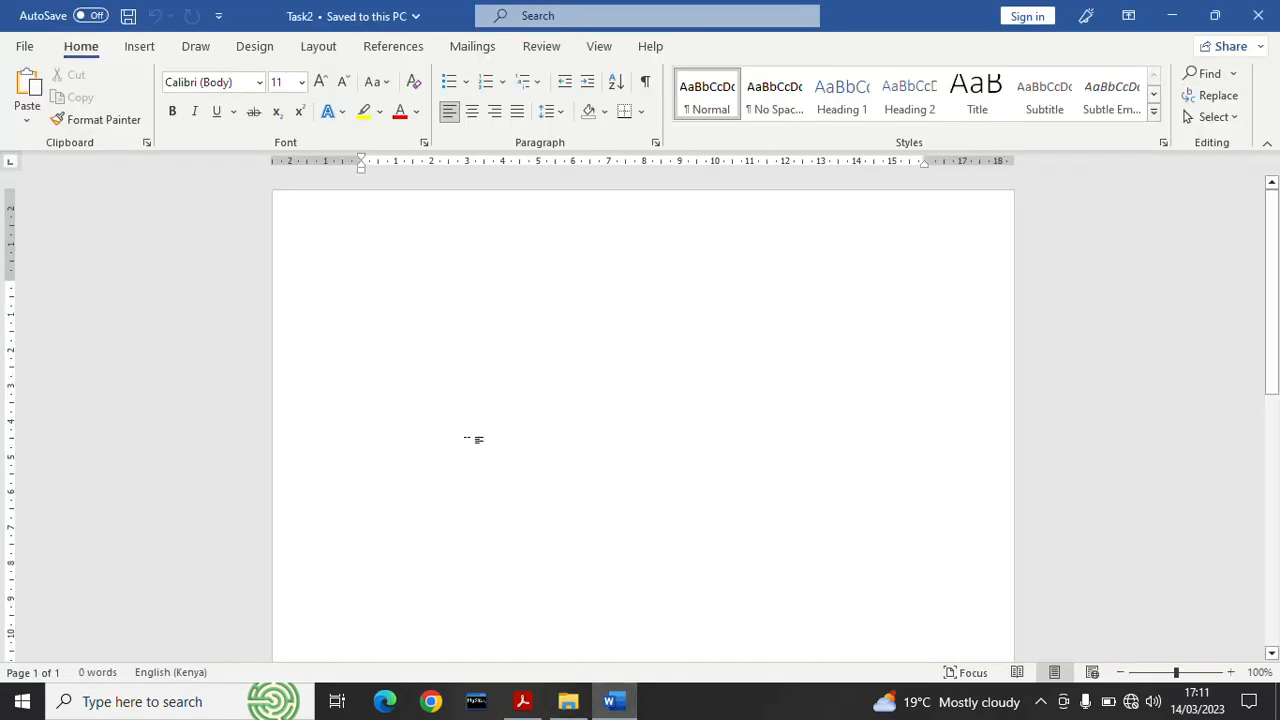
Switch to Acrobat Reader and copy the entire Task 2 letter, from the Soweto Municipal address through the phone number below the signature.
{"action": "left_click", "coordinate": [522, 700]}
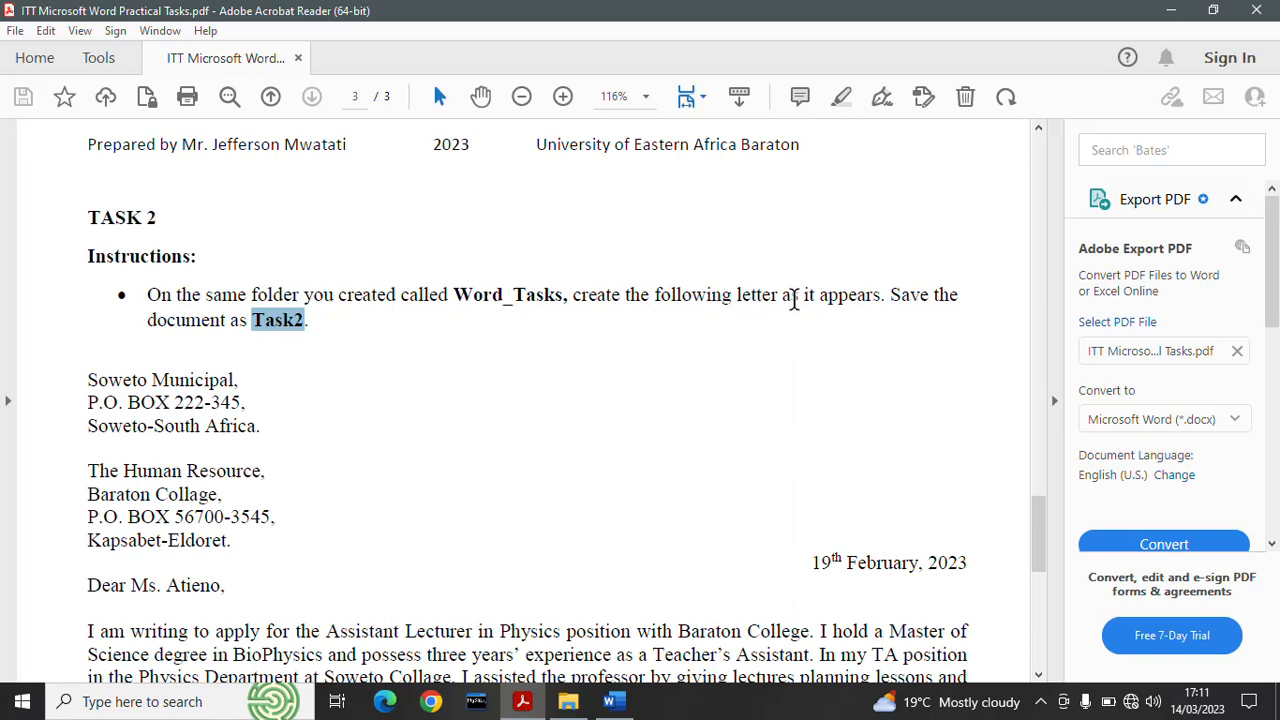
{"action": "left_click_drag", "start_coordinate": [880, 294], "coordinate": [582, 303]}
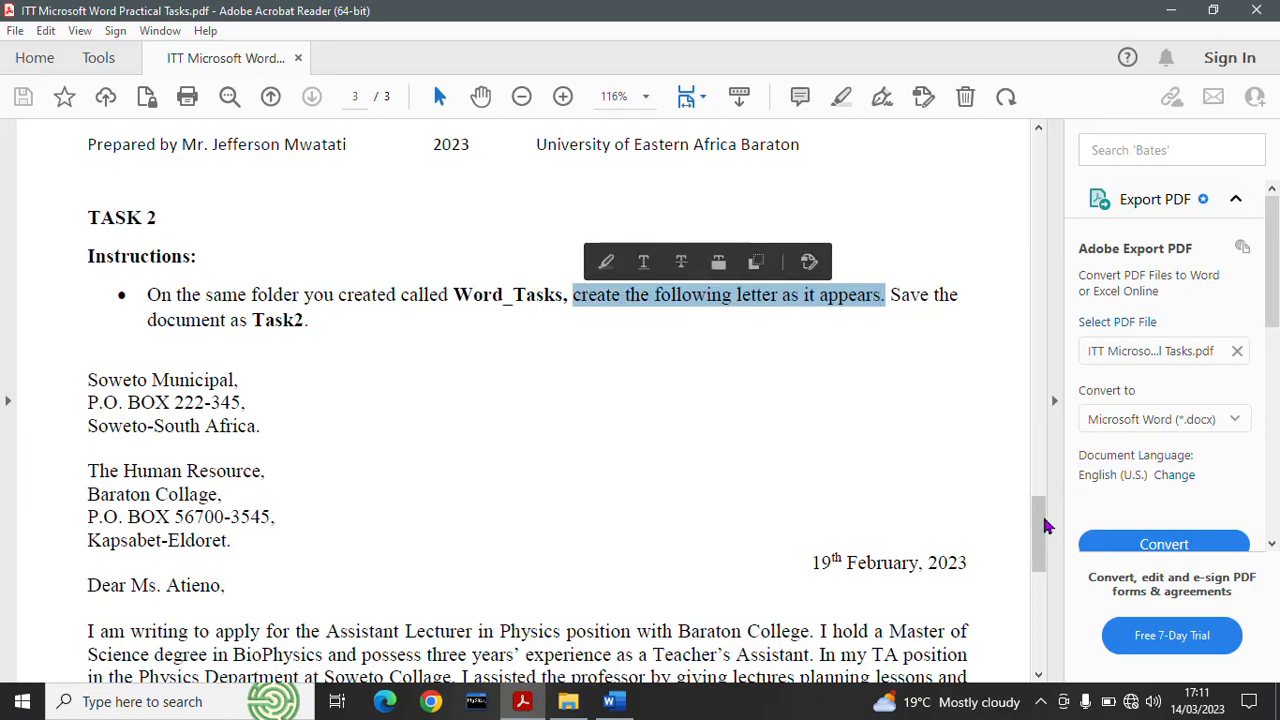
{"action": "mouse_move", "coordinate": [1040, 529]}
{"action": "left_mouse_down"}
{"action": "mouse_move", "coordinate": [1040, 601]}
{"action": "mouse_move", "coordinate": [1054, 504]}
{"action": "mouse_move", "coordinate": [1055, 543]}
{"action": "left_mouse_up"}
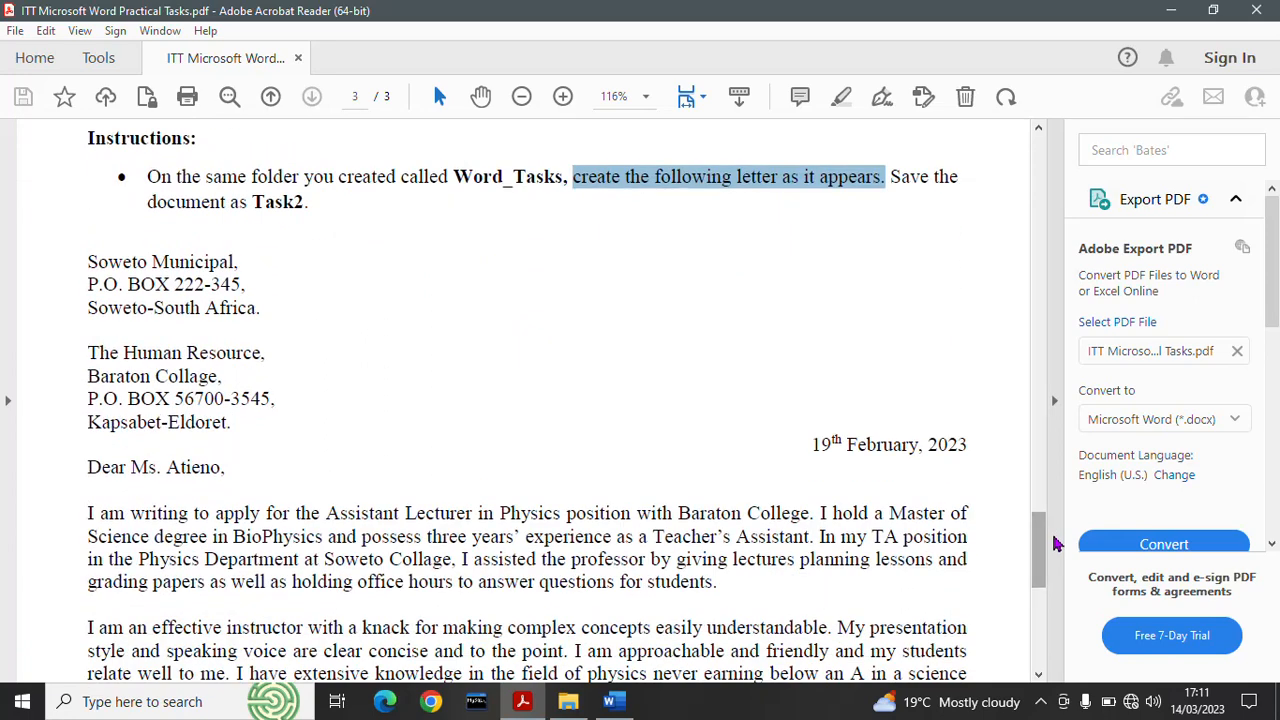
{"action": "left_click", "coordinate": [88, 256]}
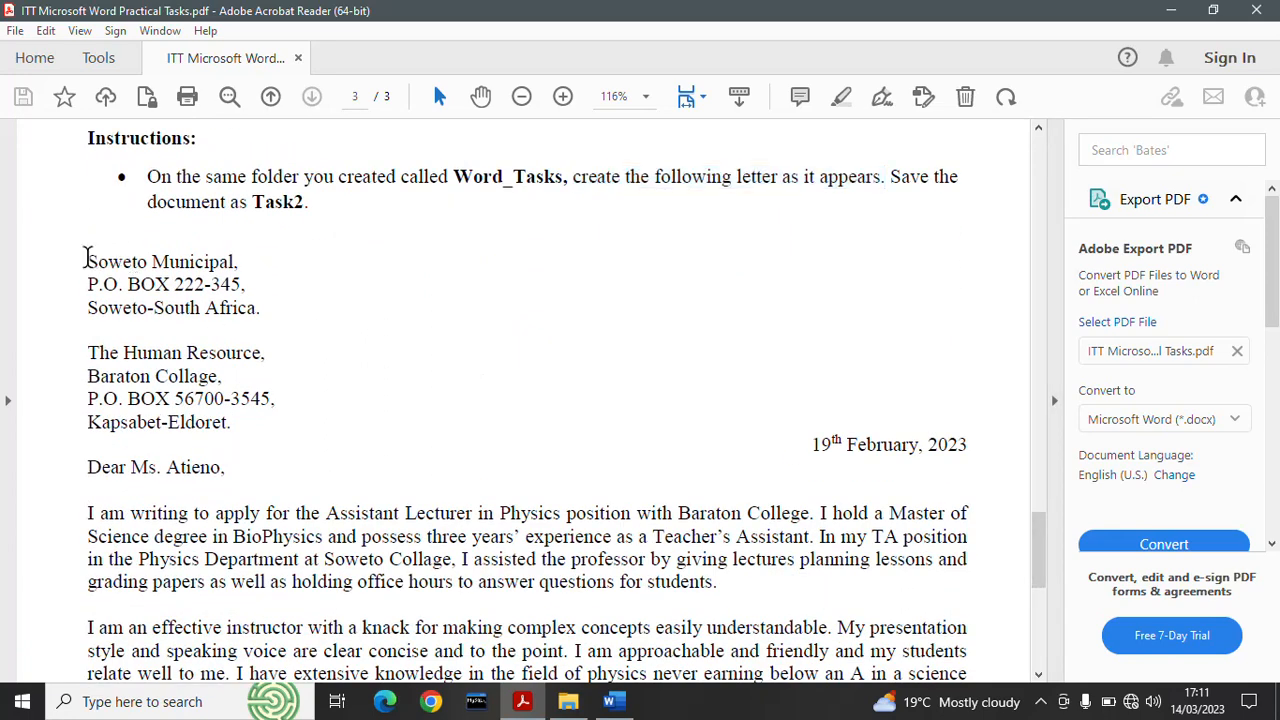
{"action": "left_click_drag", "start_coordinate": [88, 256], "coordinate": [224, 367]}
{"action": "key", "text": "ctrl+c"}
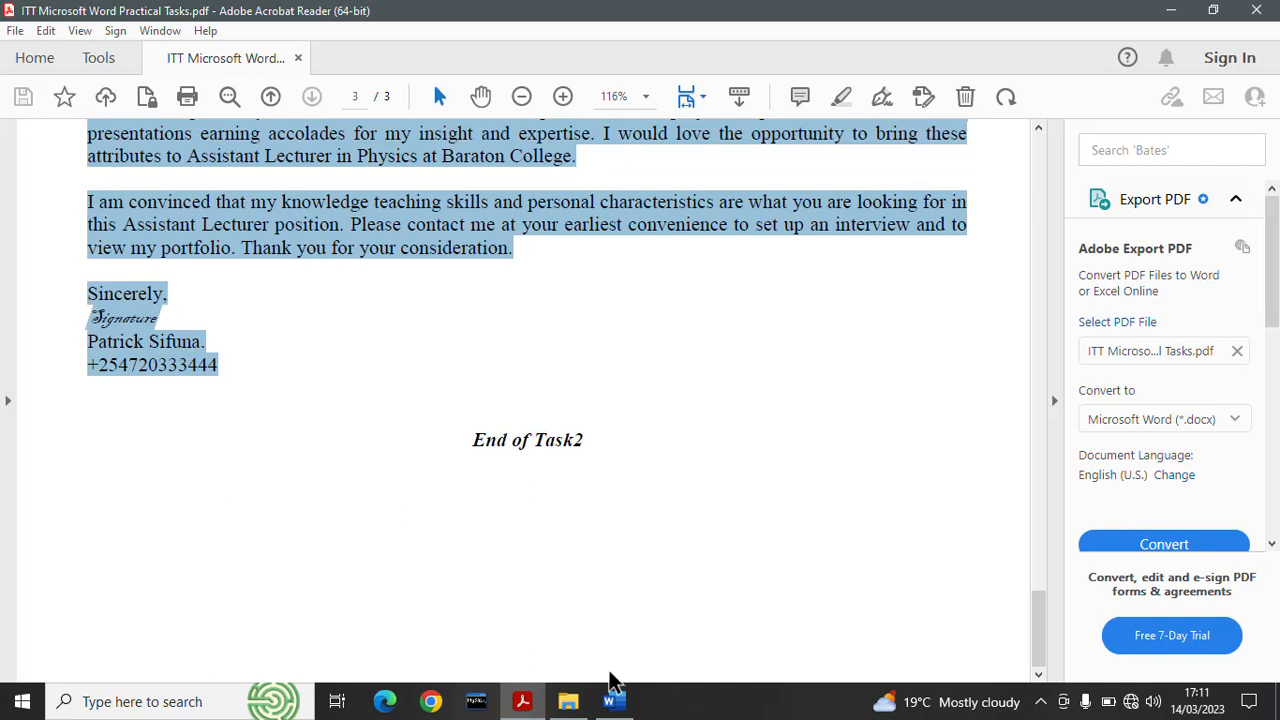
Switch to Word and paste the copied letter into the blank Task2 document.
{"action": "left_click", "coordinate": [612, 701]}
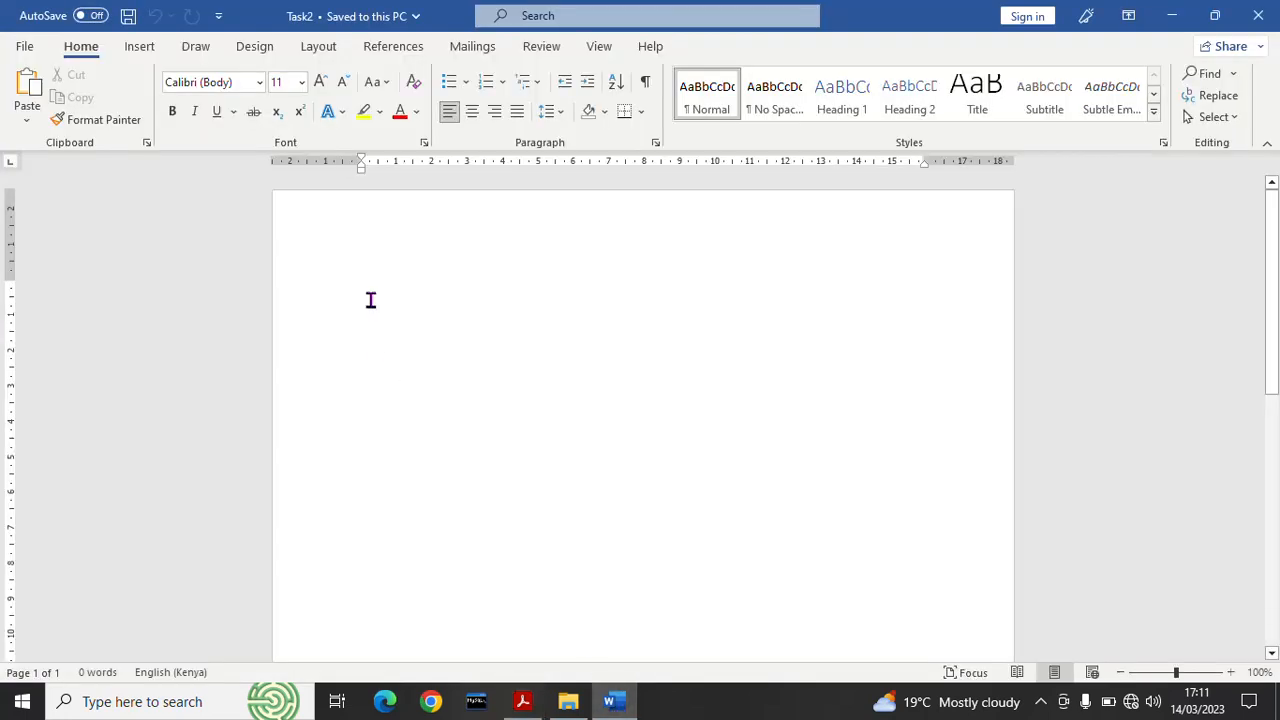
{"action": "key", "text": "ctrl+v"}
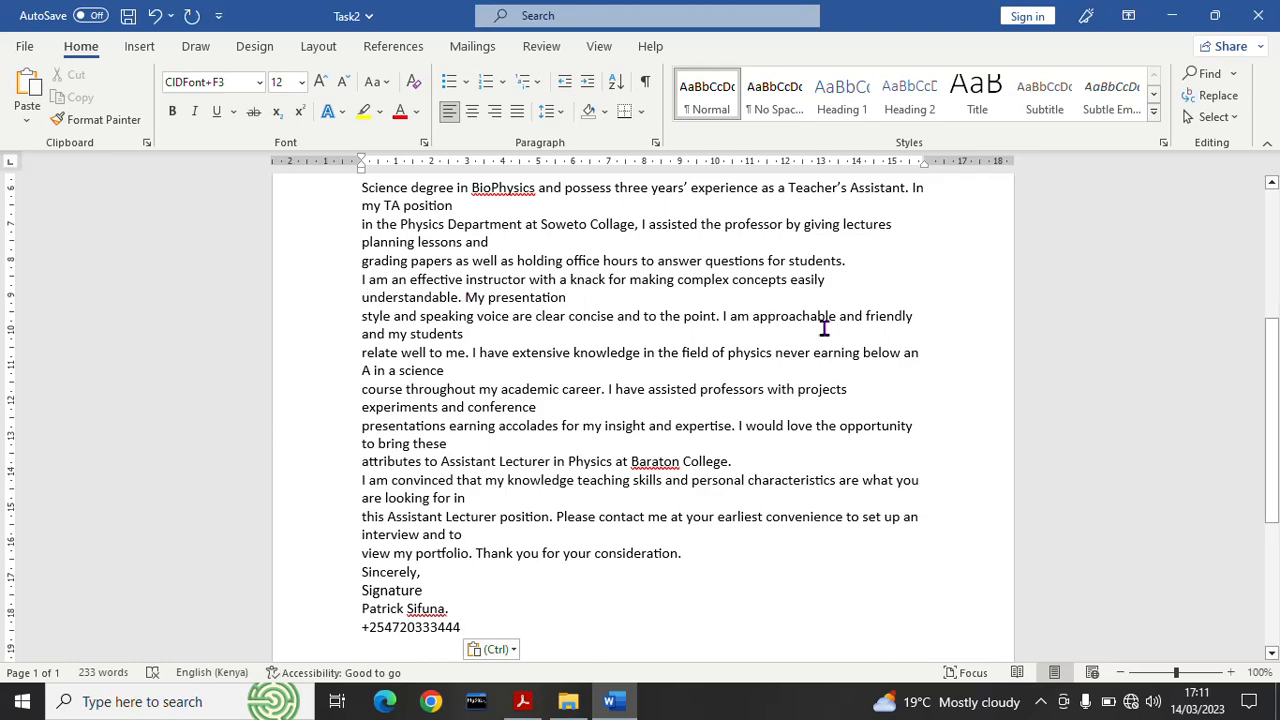
{"action": "scroll", "coordinate": [1276, 447], "scroll_direction": "up", "scroll_amount": 5}
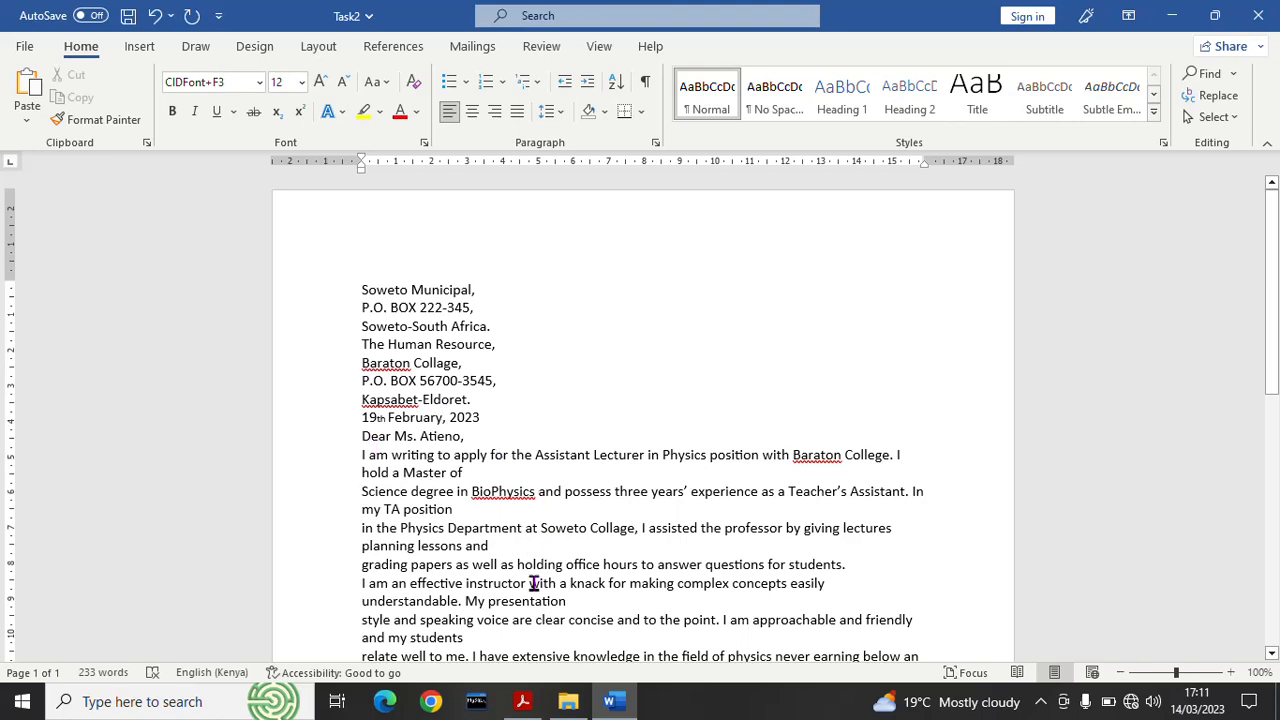
Compare the letter with the PDF layout and insert a blank line between the sender's address and "The Human Resource," in Word.
{"action": "left_click", "coordinate": [528, 704]}
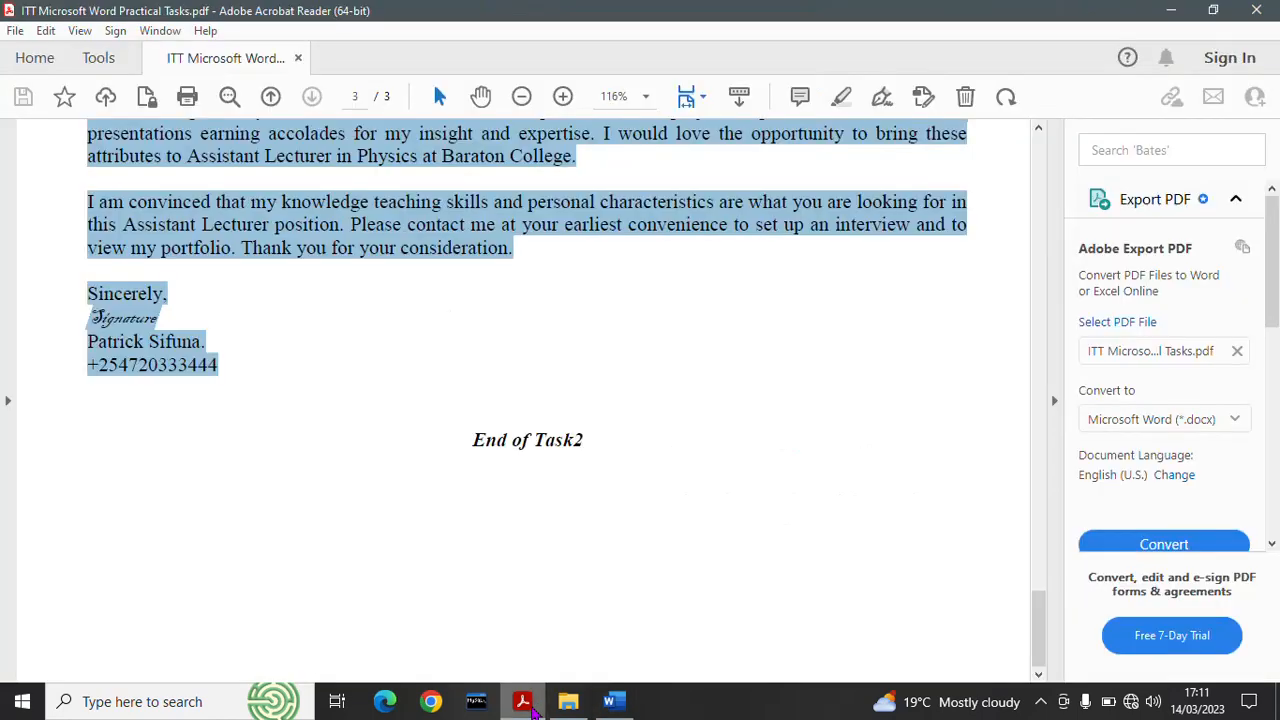
{"action": "left_click", "coordinate": [372, 300]}
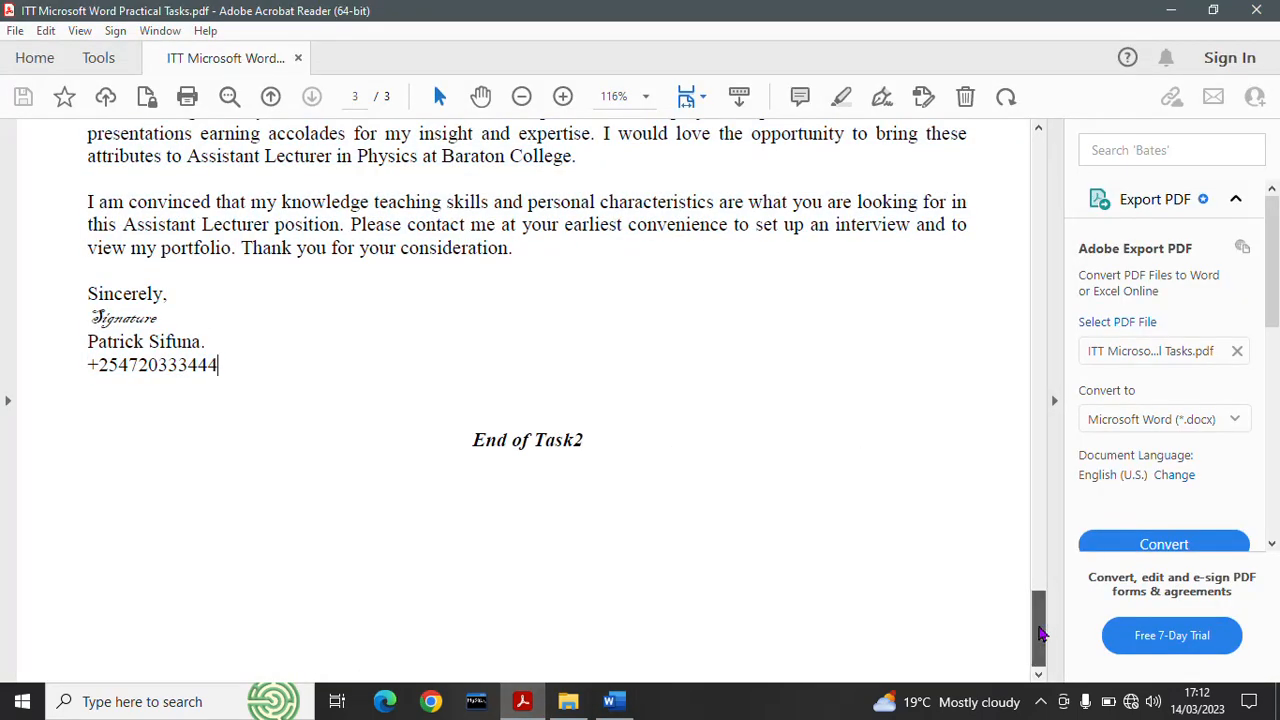
{"action": "left_click_drag", "start_coordinate": [1045, 615], "coordinate": [1049, 551]}
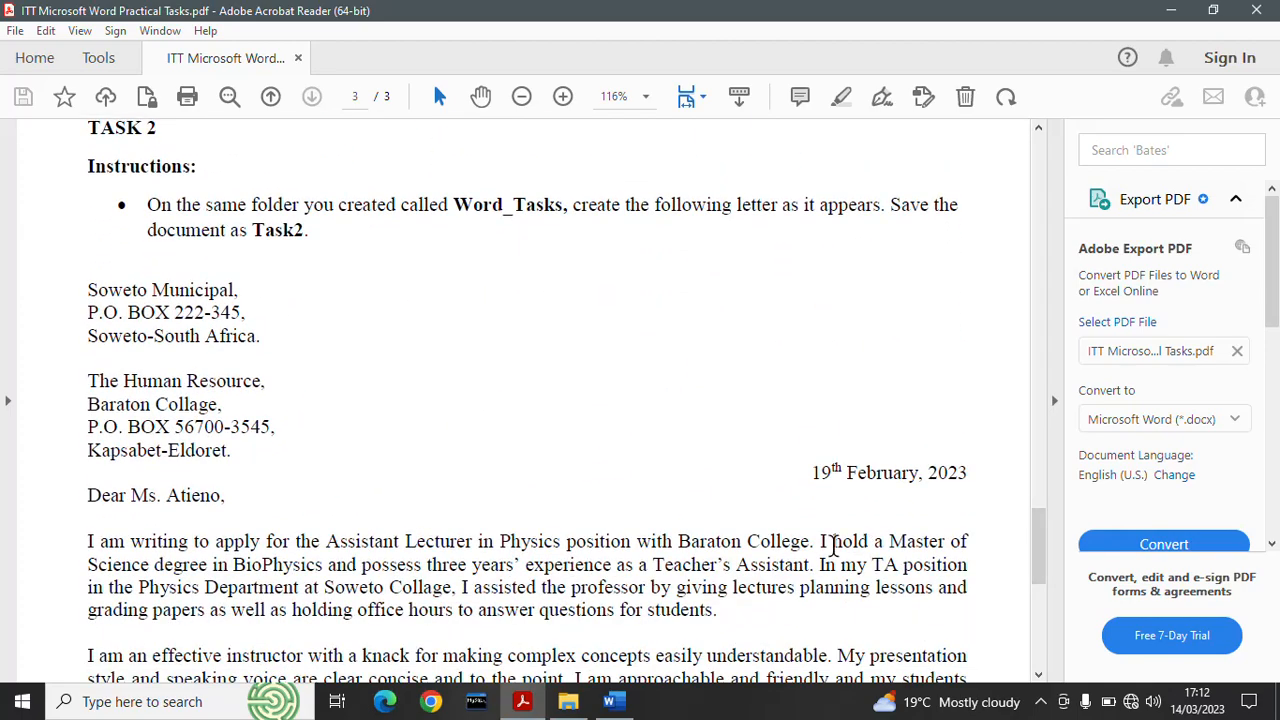
{"action": "left_click", "coordinate": [613, 701]}
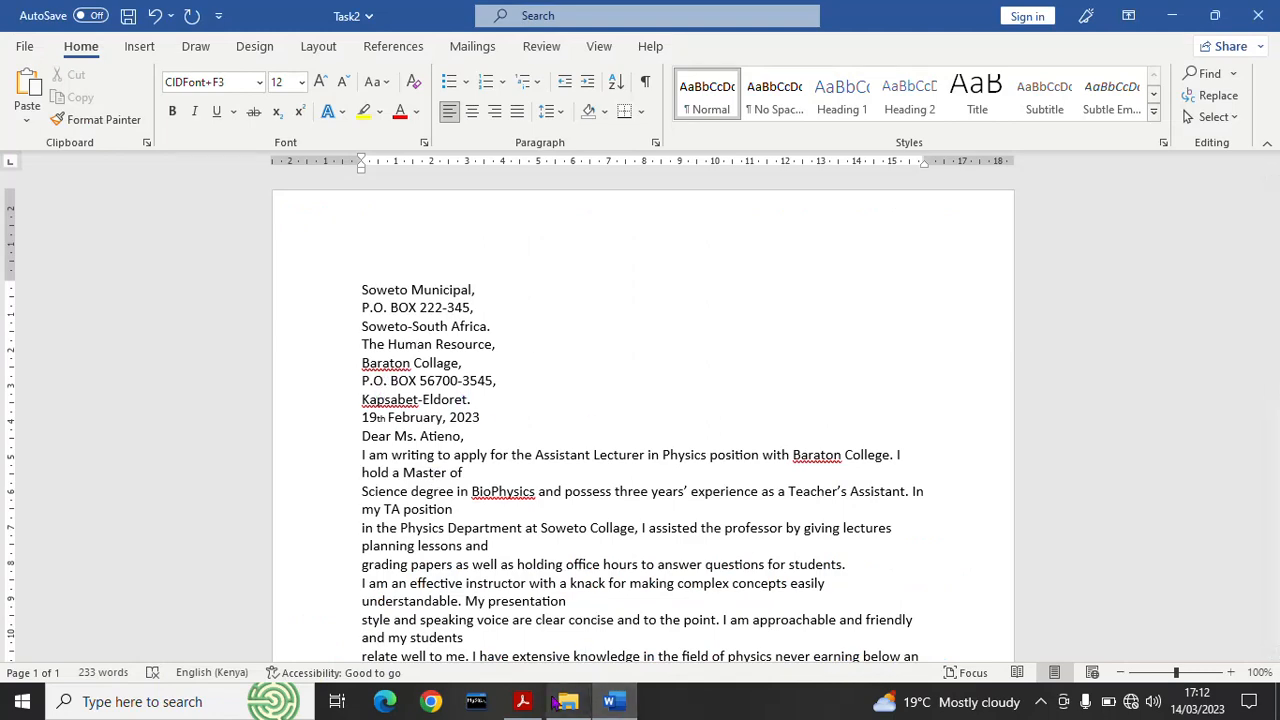
{"action": "left_click", "coordinate": [522, 701]}
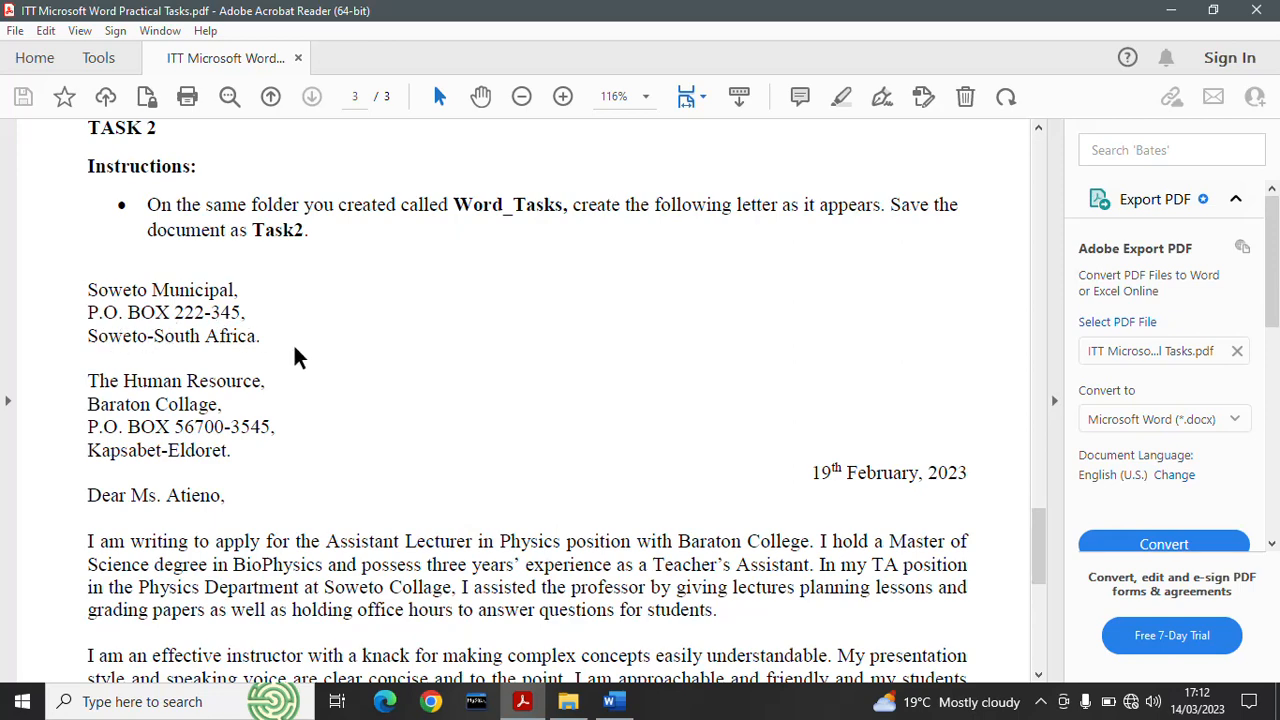
{"action": "left_click", "coordinate": [614, 702]}
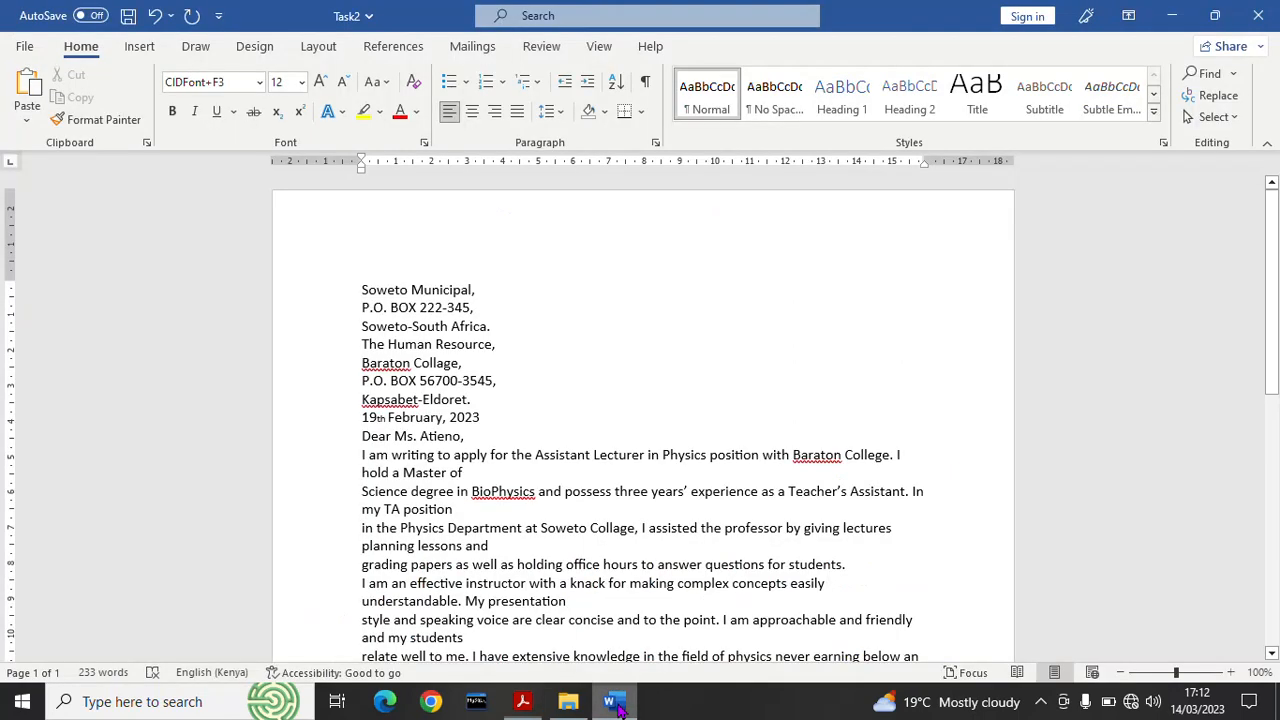
{"action": "left_click", "coordinate": [491, 327]}
{"action": "key", "text": "Return"}
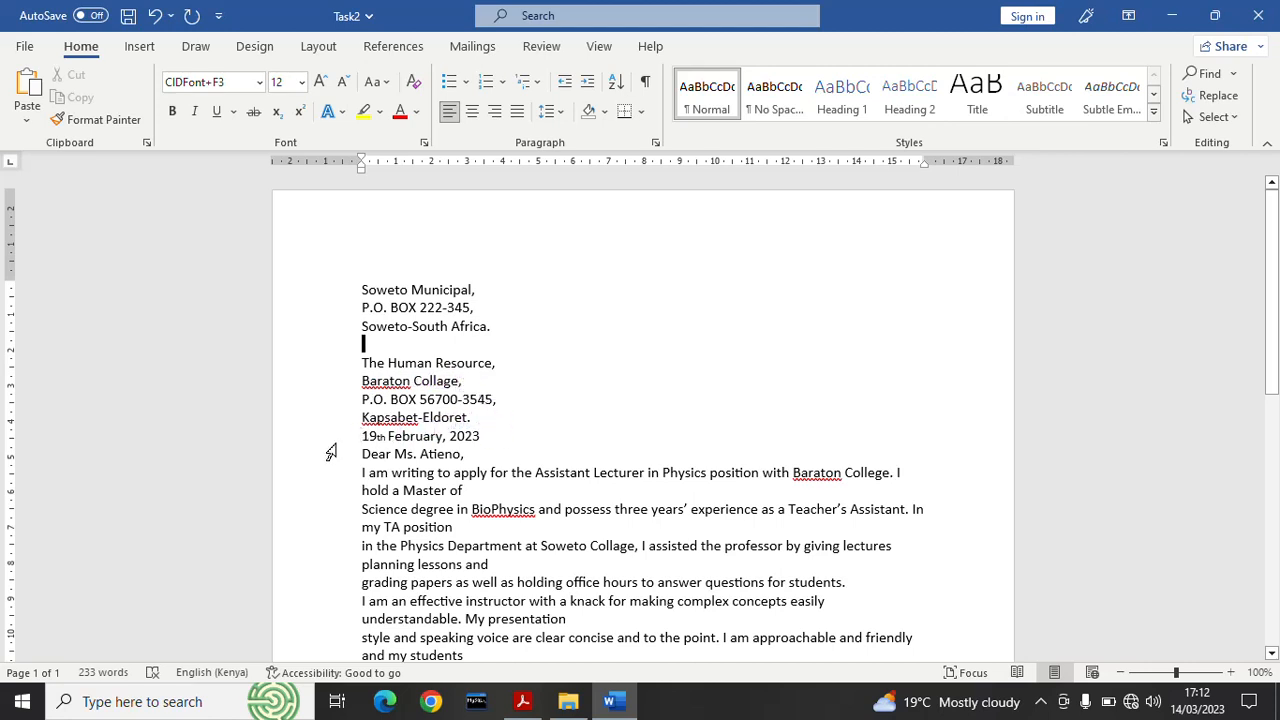
Check the date's position in the Acrobat Reader PDF, and right-align the "19th February, 2023" line in Word.
{"action": "left_click", "coordinate": [522, 701]}
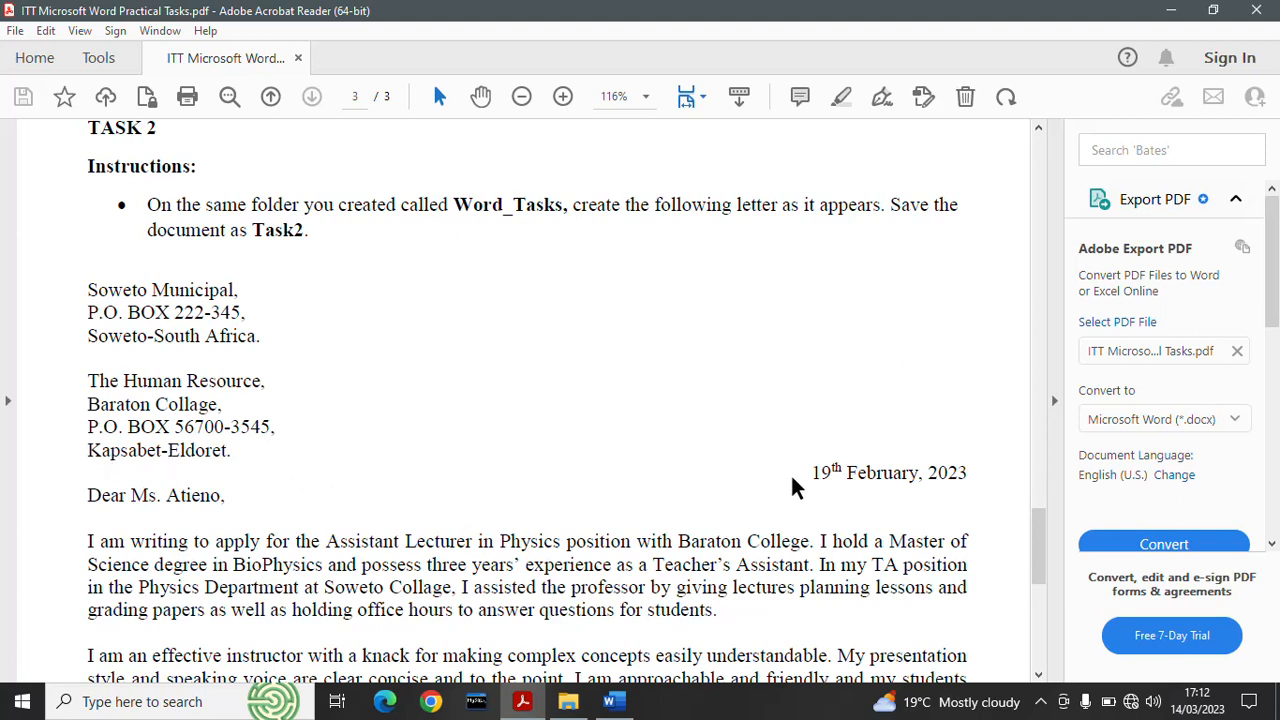
{"action": "left_click_drag", "start_coordinate": [810, 472], "coordinate": [980, 472]}
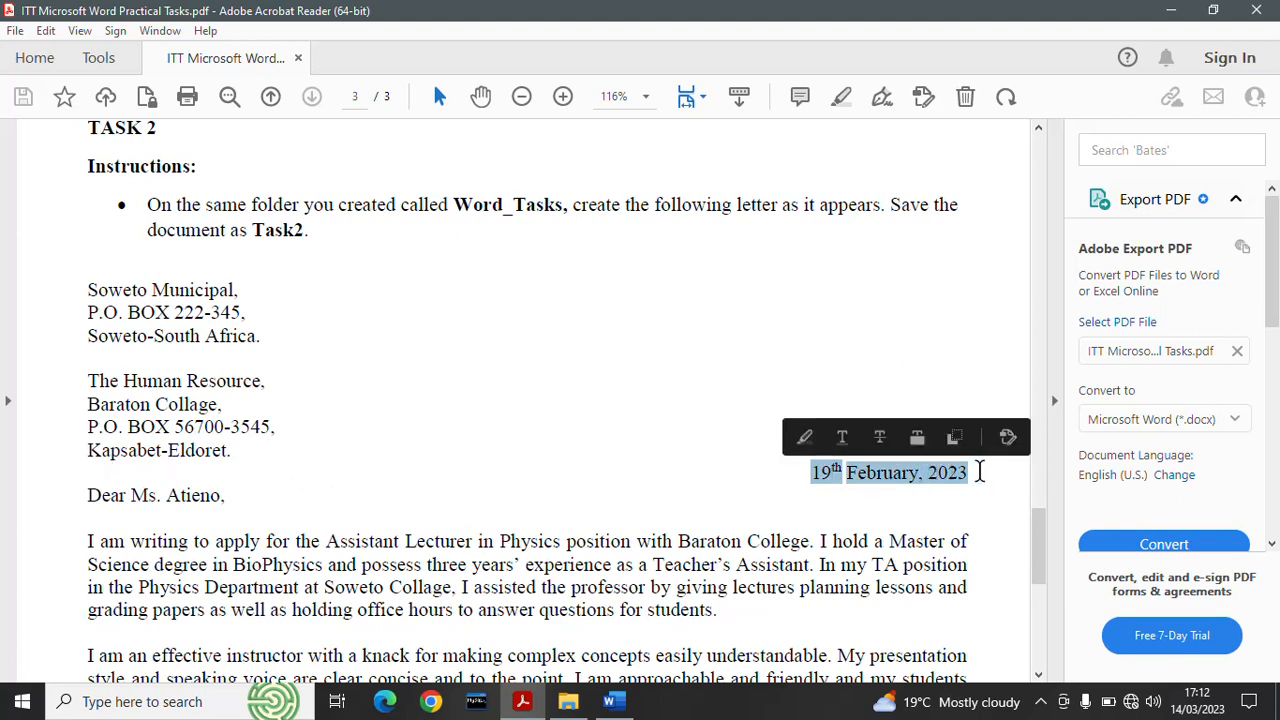
{"action": "left_click", "coordinate": [613, 701]}
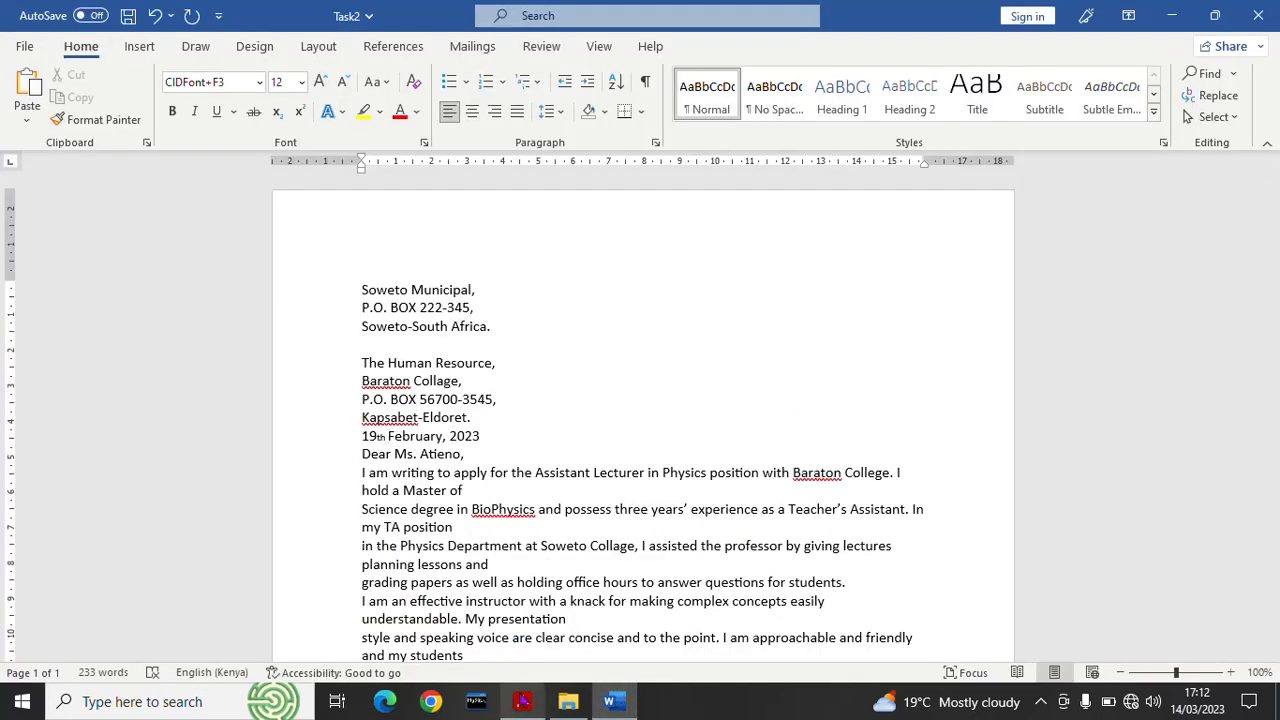
{"action": "left_click", "coordinate": [522, 701]}
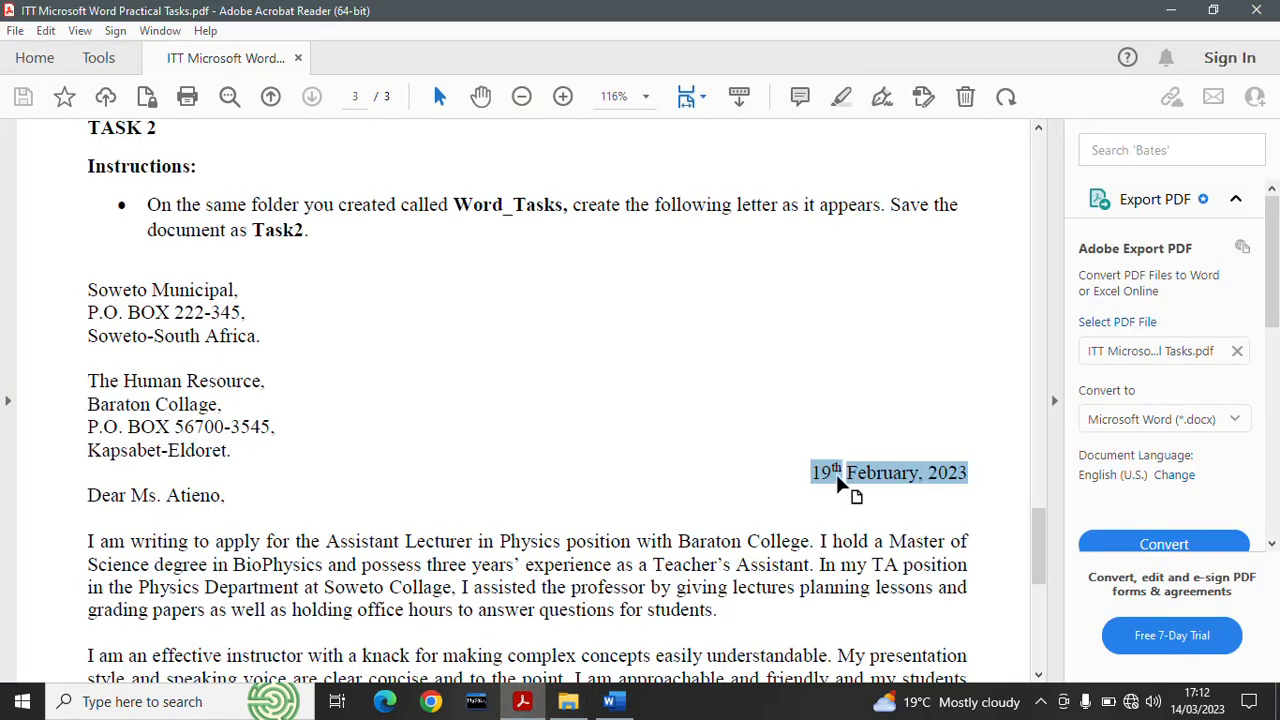
{"action": "left_click", "coordinate": [614, 703]}
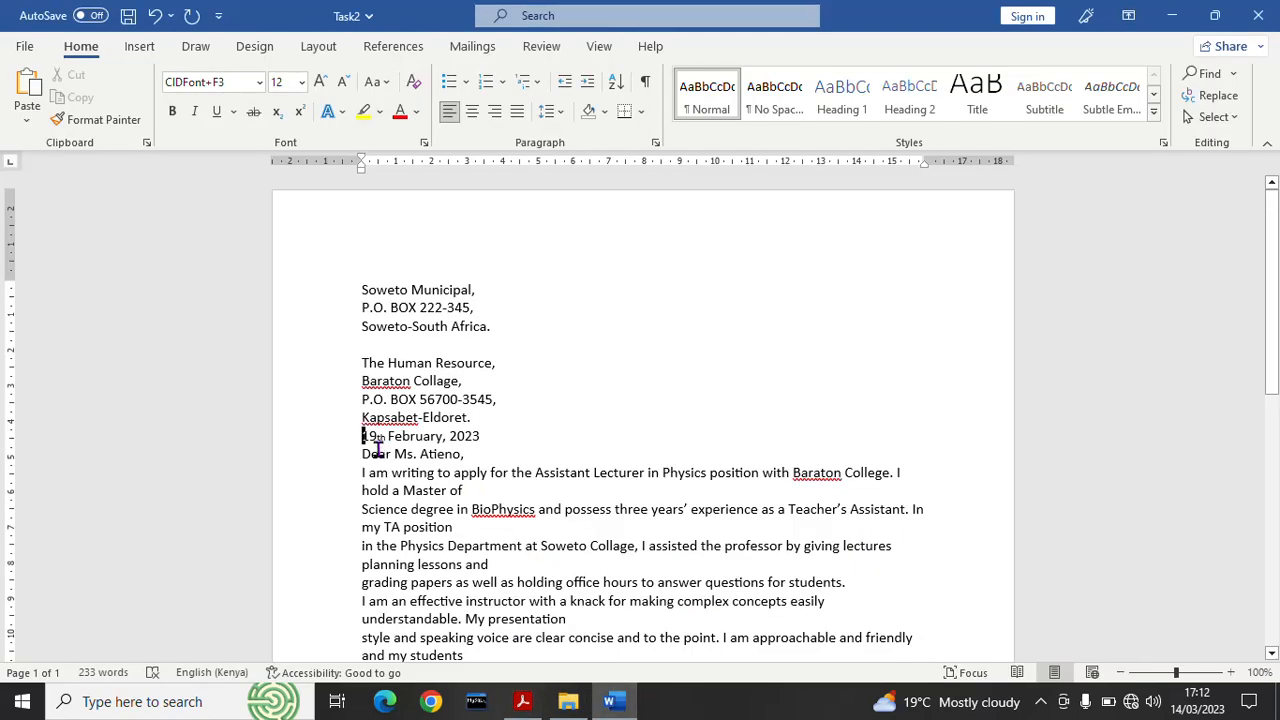
{"action": "left_click", "coordinate": [304, 446]}
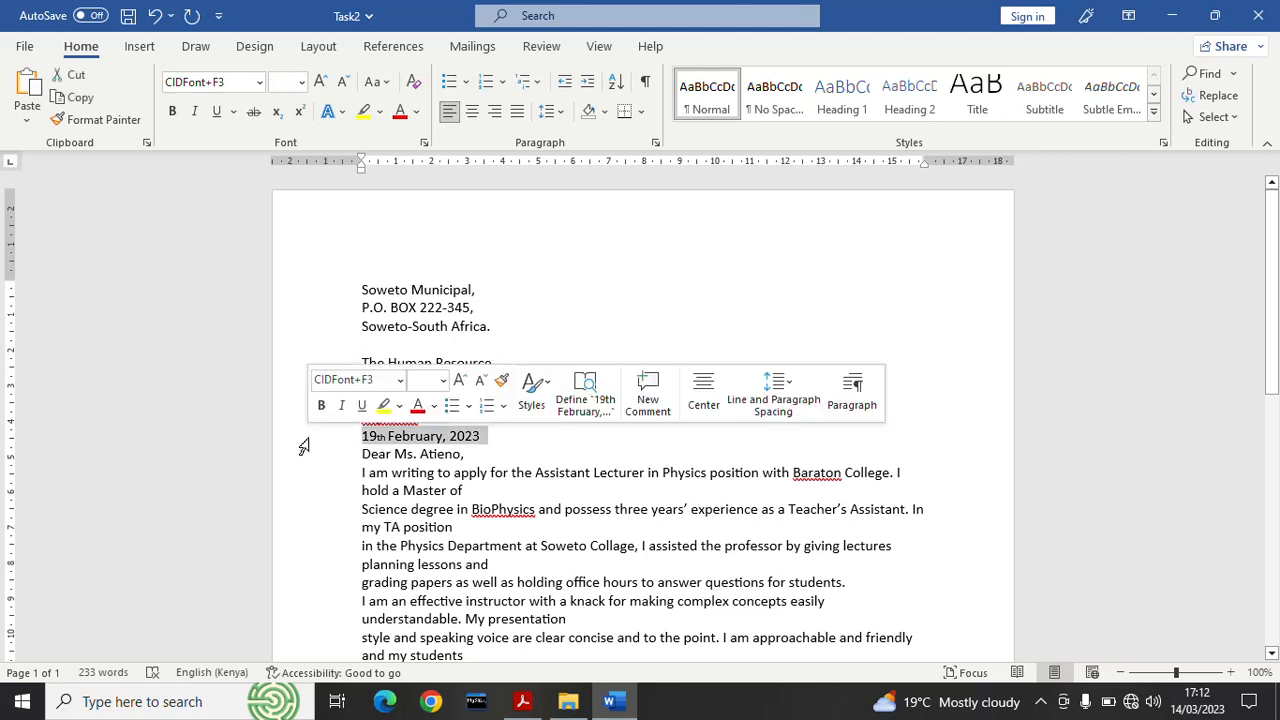
{"action": "left_click", "coordinate": [517, 441]}
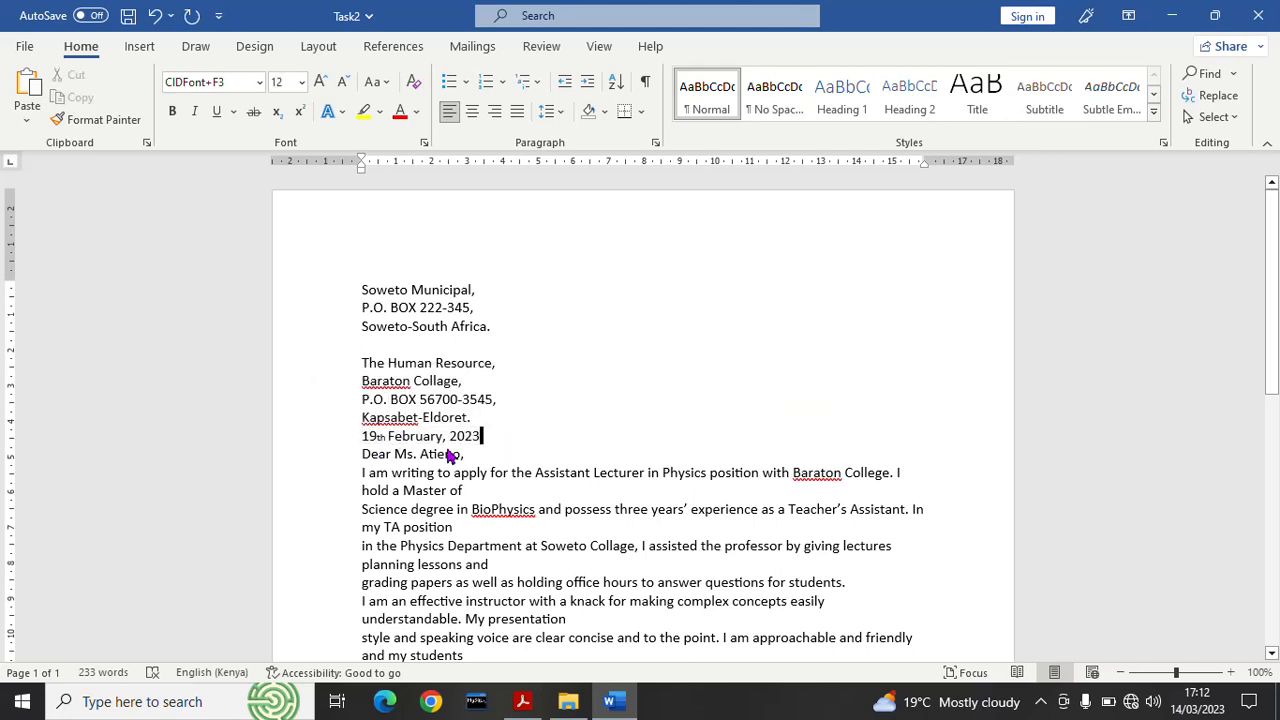
{"action": "left_click", "coordinate": [294, 446]}
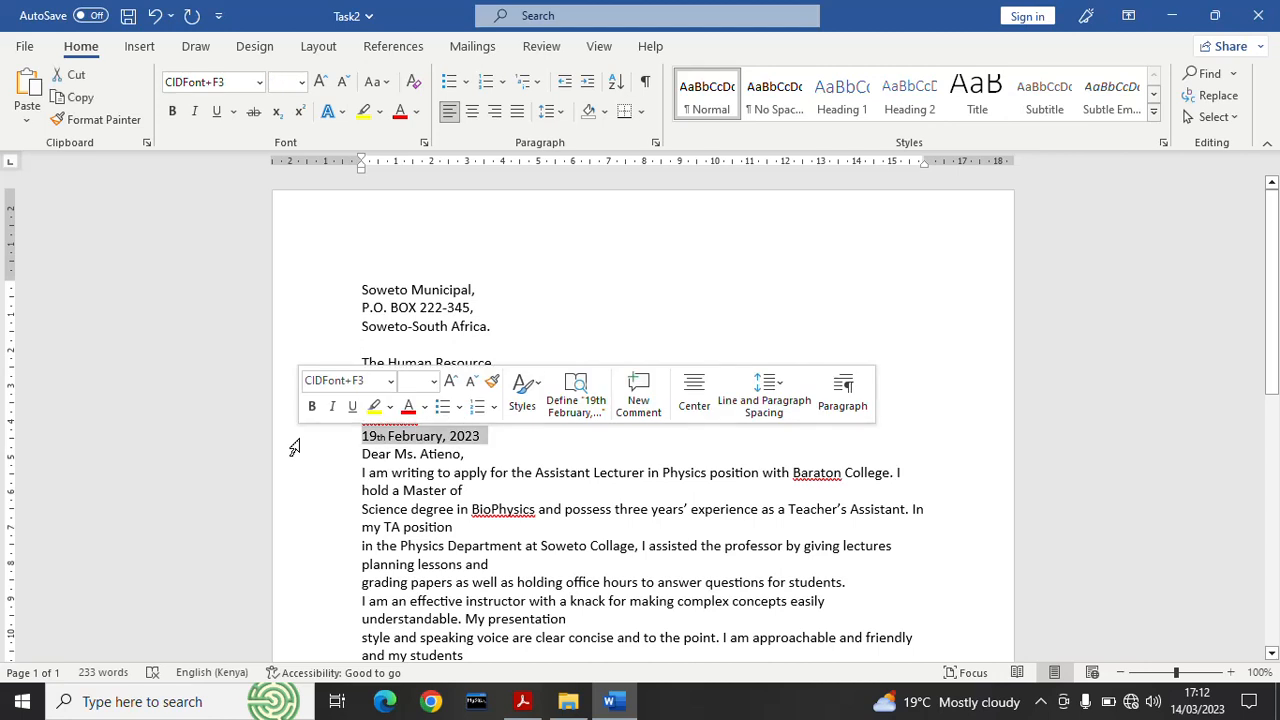
{"action": "left_click", "coordinate": [486, 437]}
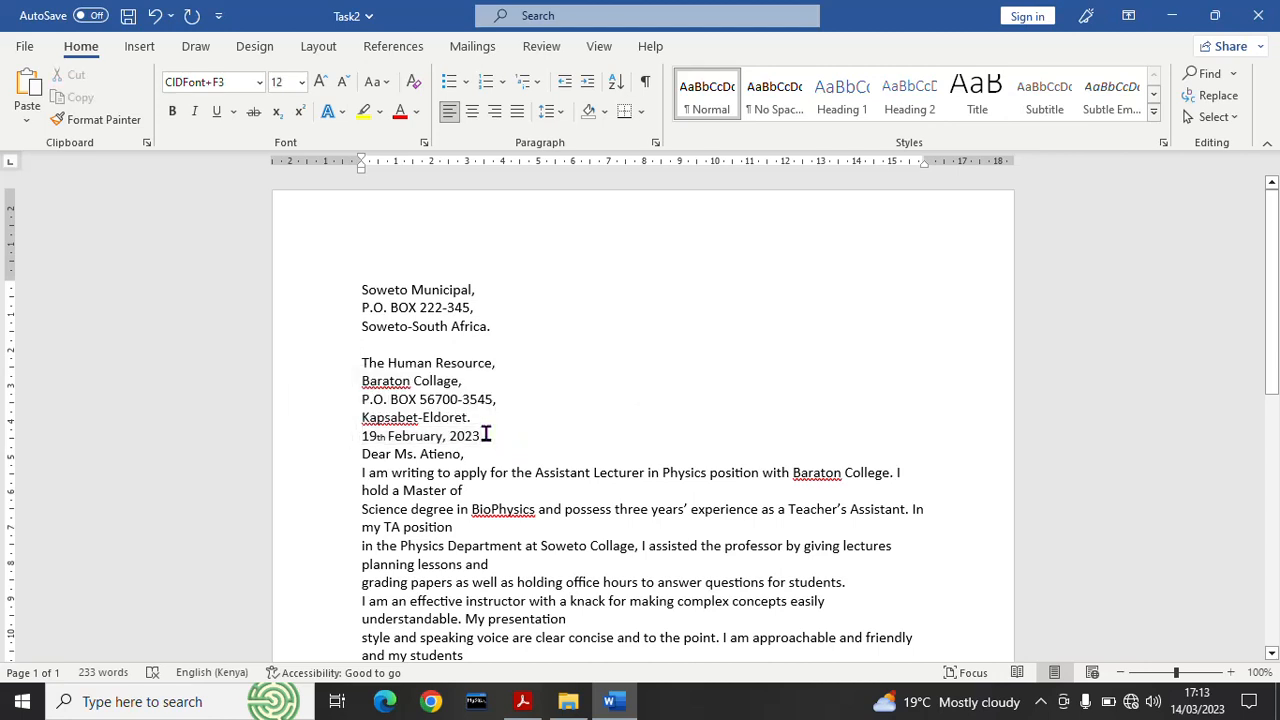
{"action": "left_click_drag", "start_coordinate": [486, 436], "coordinate": [351, 441]}
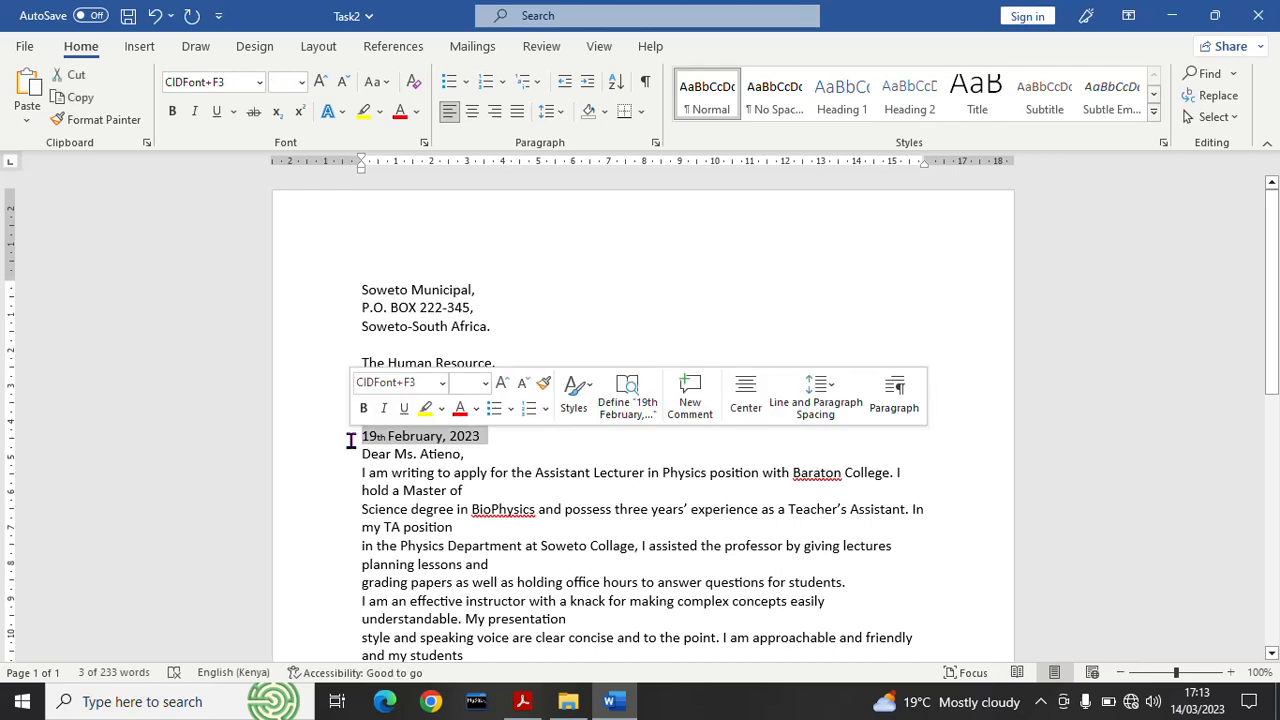
{"action": "left_click", "coordinate": [495, 113]}
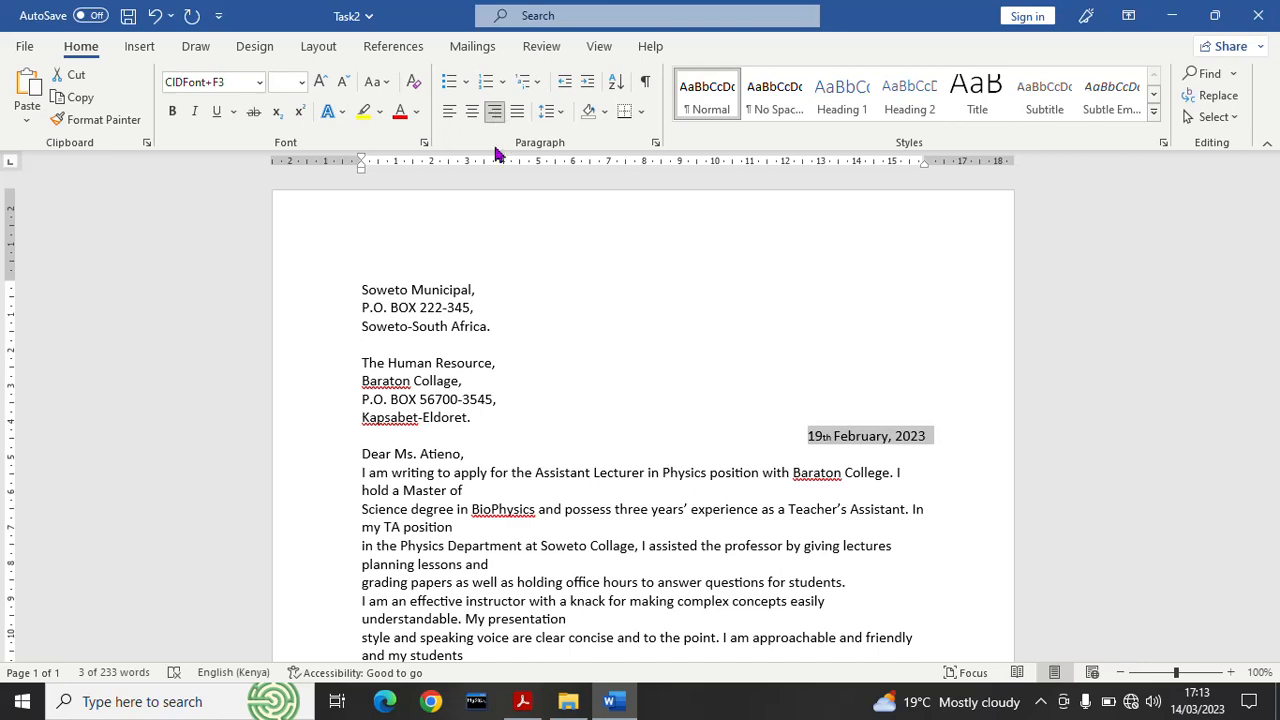
Check the spacing below the salutation in the PDF, and insert a blank line after the salutation in Word.
{"action": "left_click", "coordinate": [522, 703]}
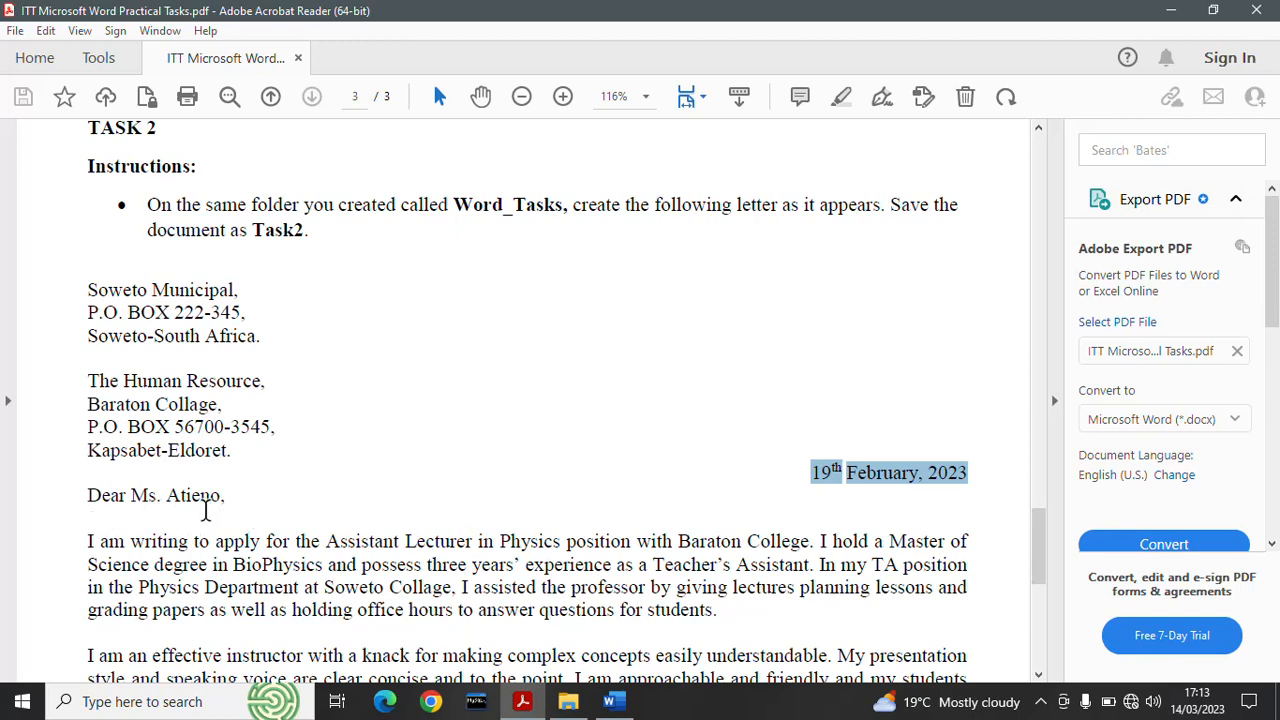
{"action": "left_click", "coordinate": [609, 701]}
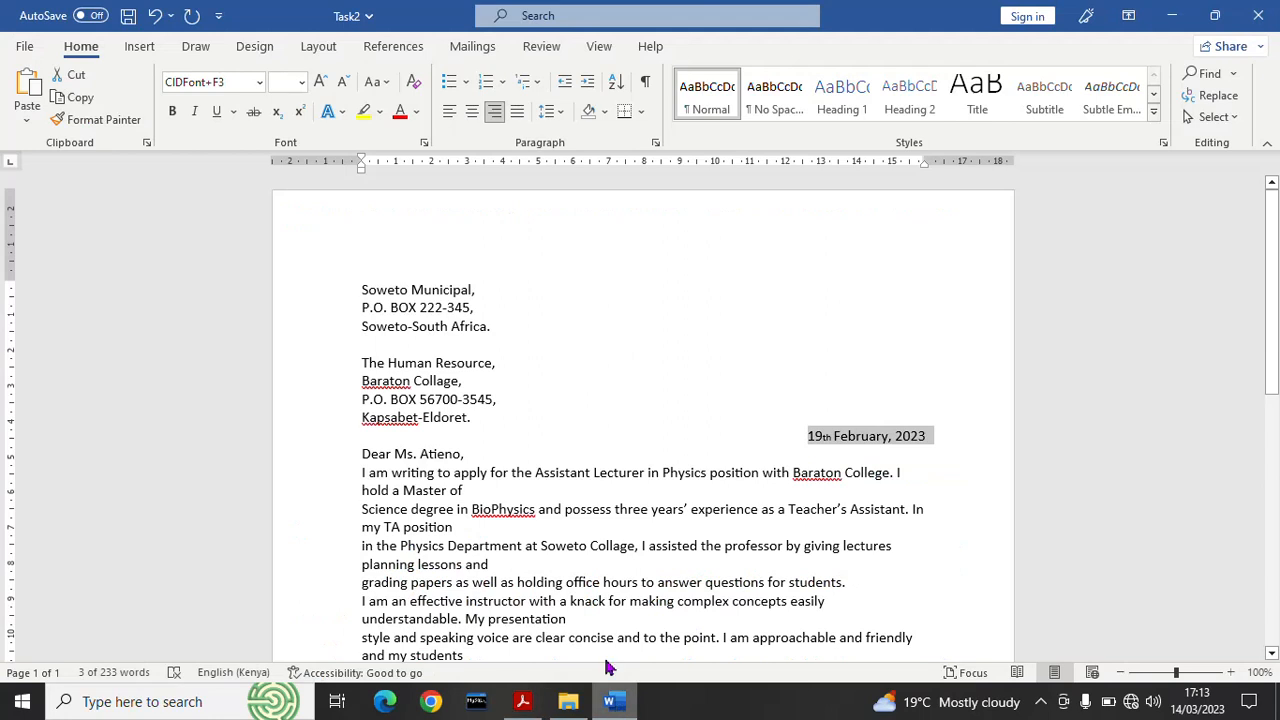
{"action": "left_click", "coordinate": [471, 455]}
{"action": "left_click", "coordinate": [471, 455]}
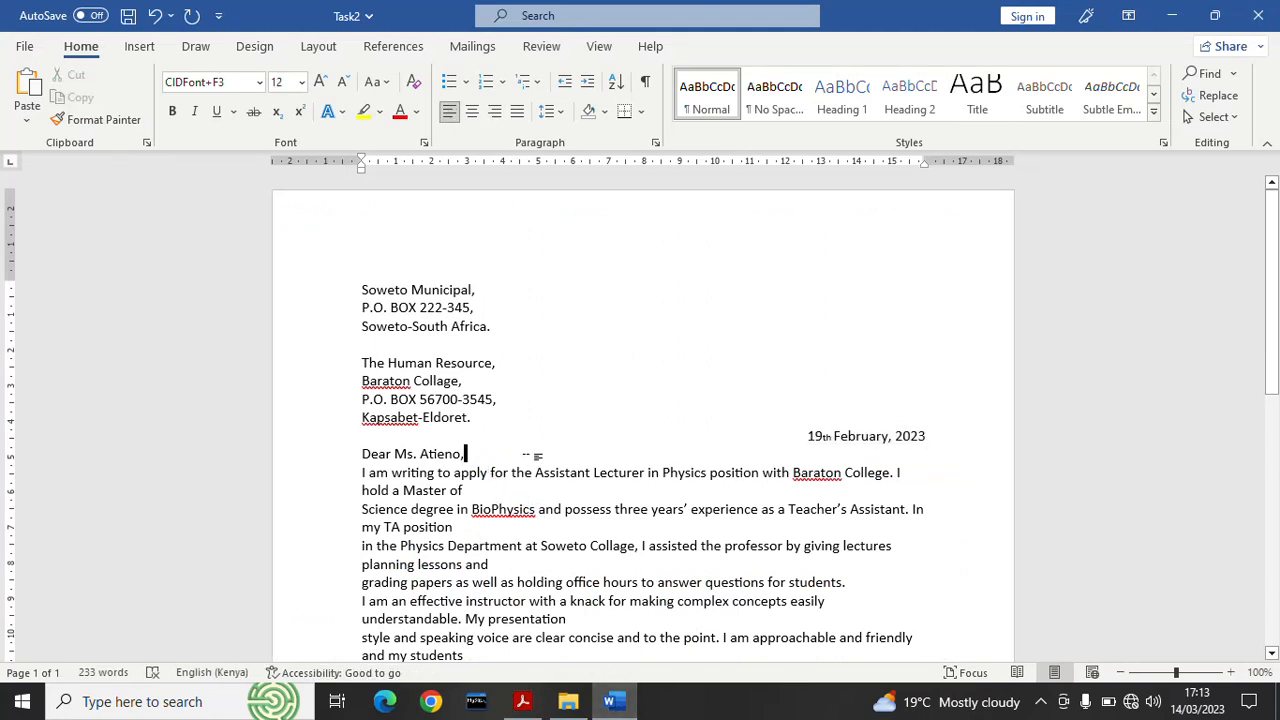
{"action": "key", "text": "Return"}
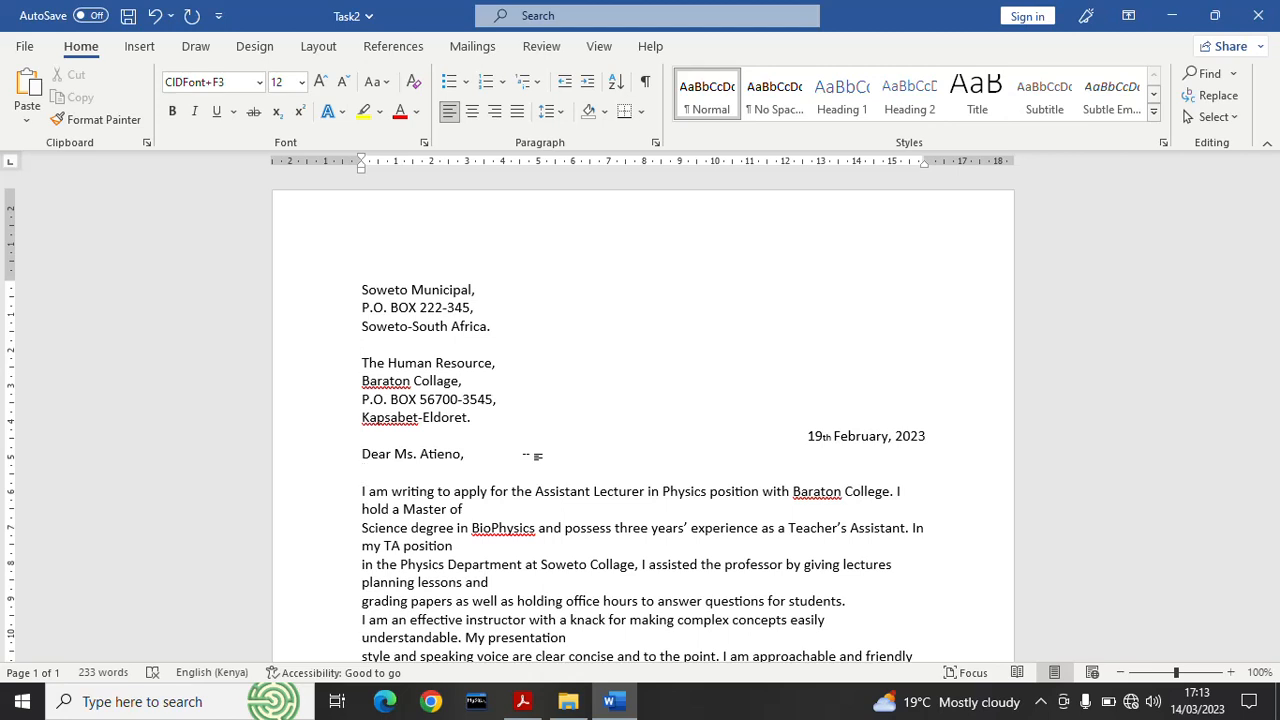
Remove the line breaks inside the first body paragraph so it runs continuously from "I am writing to apply" to "questions for students.".
{"action": "left_click", "coordinate": [360, 527]}
{"action": "key", "text": "BackSpace"}
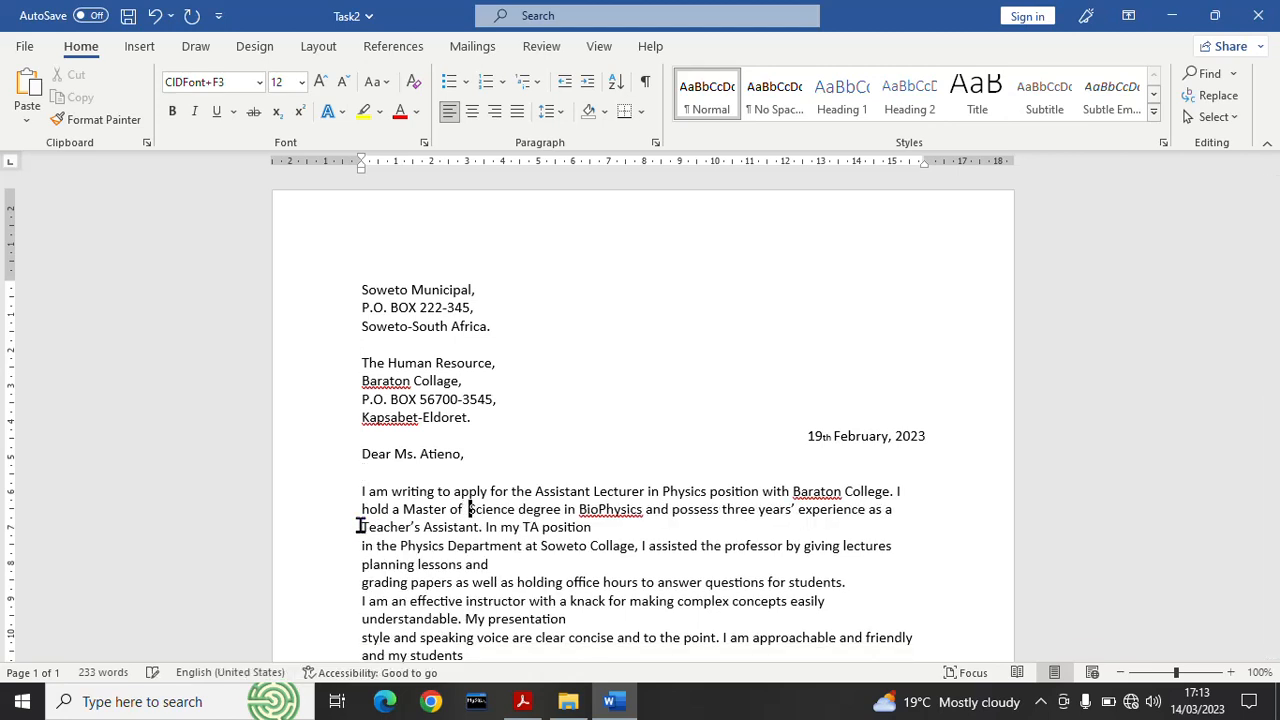
{"action": "key", "text": "BackSpace"}
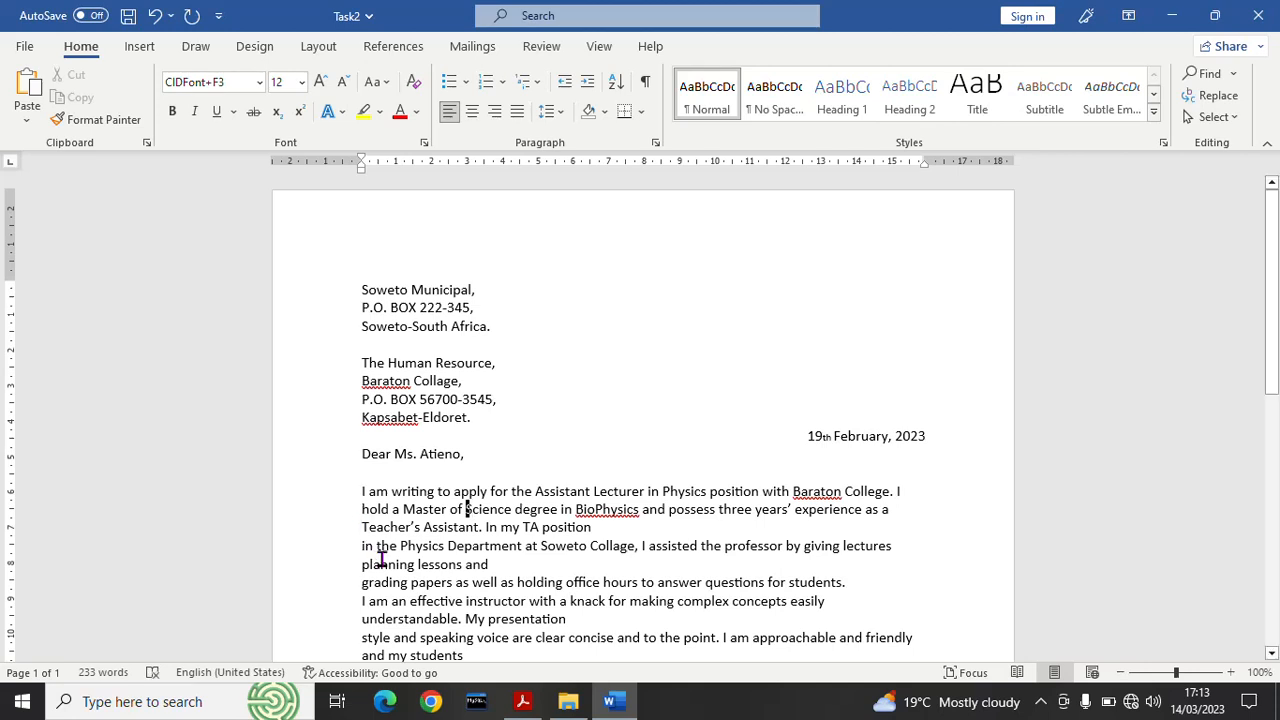
{"action": "left_click", "coordinate": [360, 545]}
{"action": "key", "text": "BackSpace"}
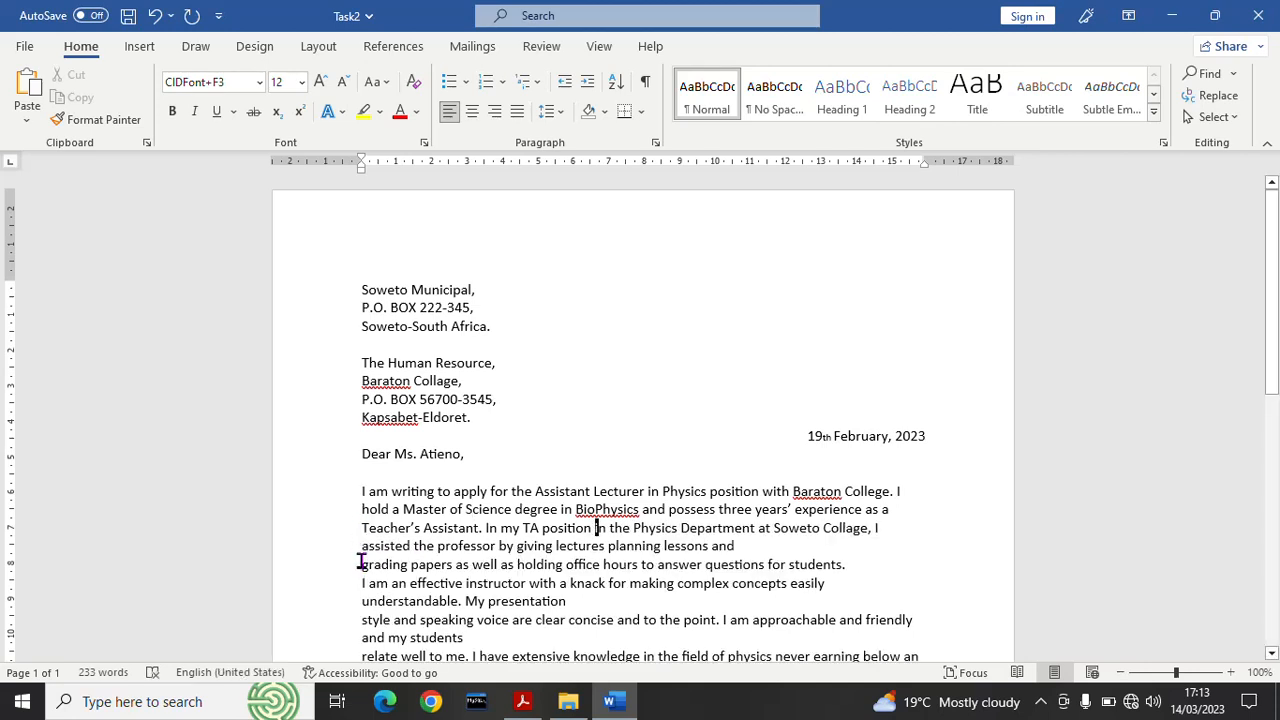
{"action": "left_click", "coordinate": [362, 564]}
{"action": "key", "text": "BackSpace"}
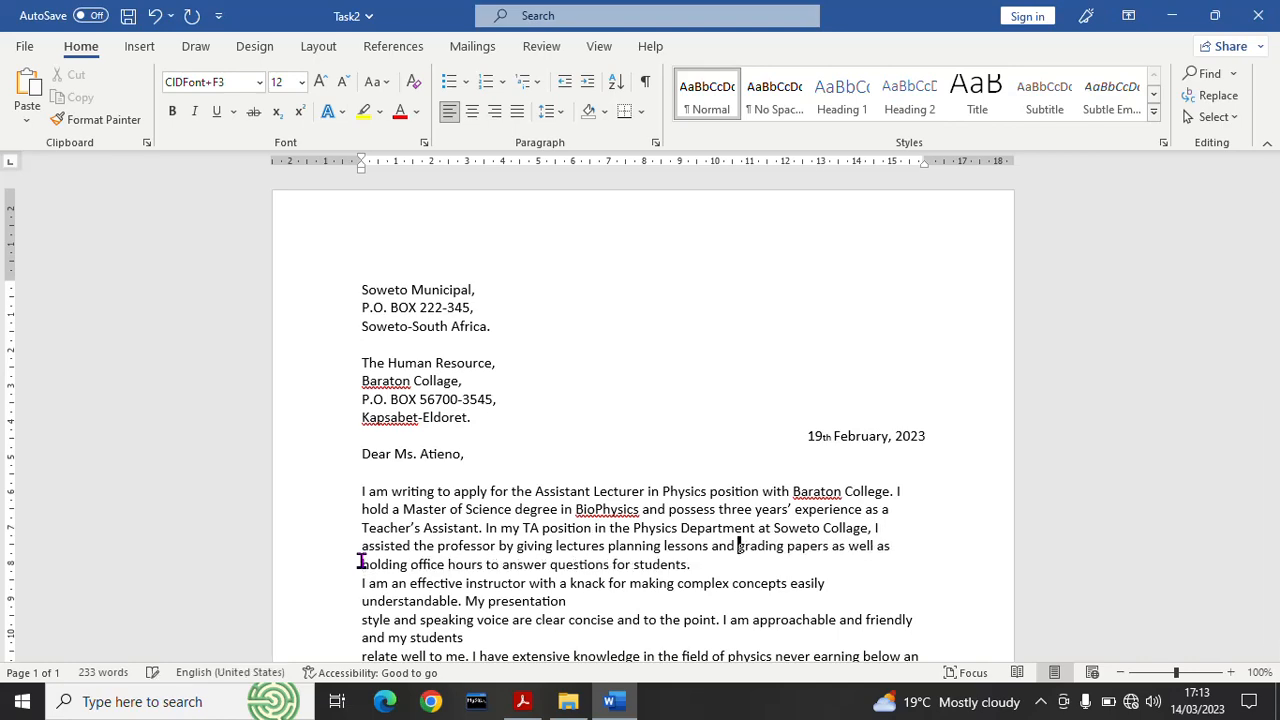
Check in the PDF where the first body paragraph ends, and insert a blank line after "questions for students." in Word.
{"action": "key", "text": "alt+Tab"}
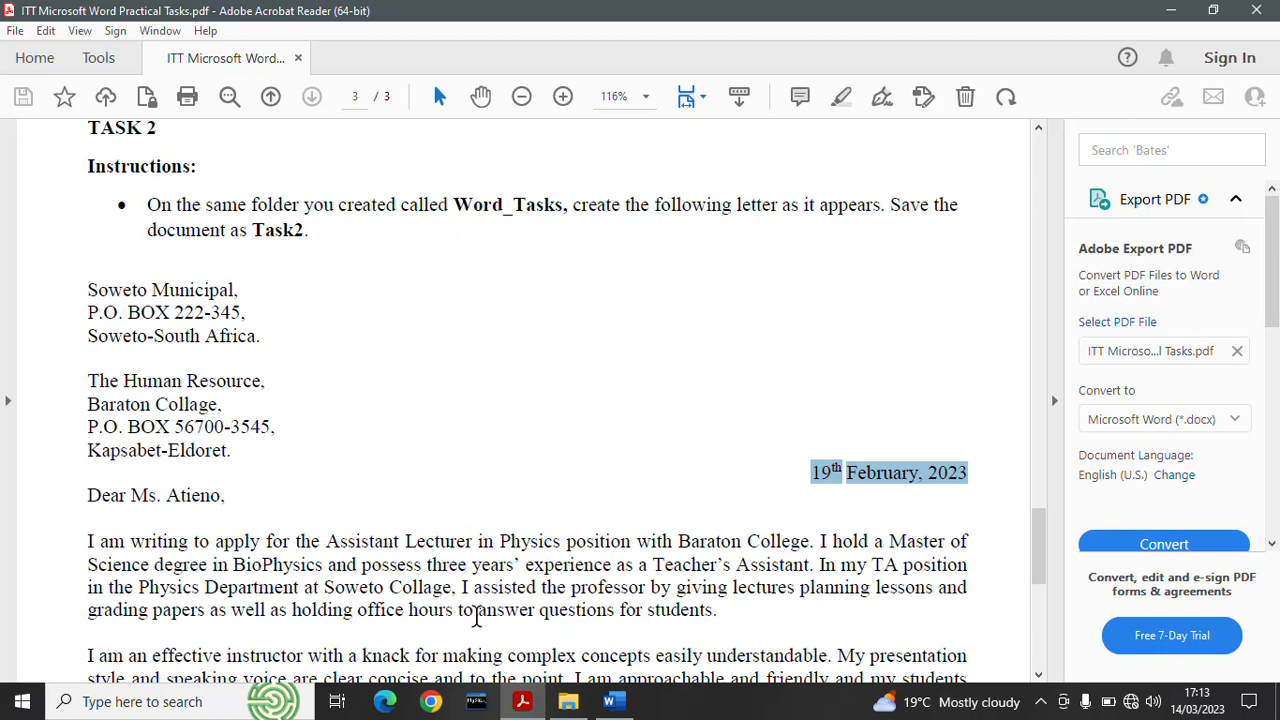
{"action": "left_click", "coordinate": [480, 617]}
{"action": "left_click_drag", "start_coordinate": [480, 617], "coordinate": [710, 612]}
{"action": "left_click", "coordinate": [612, 701]}
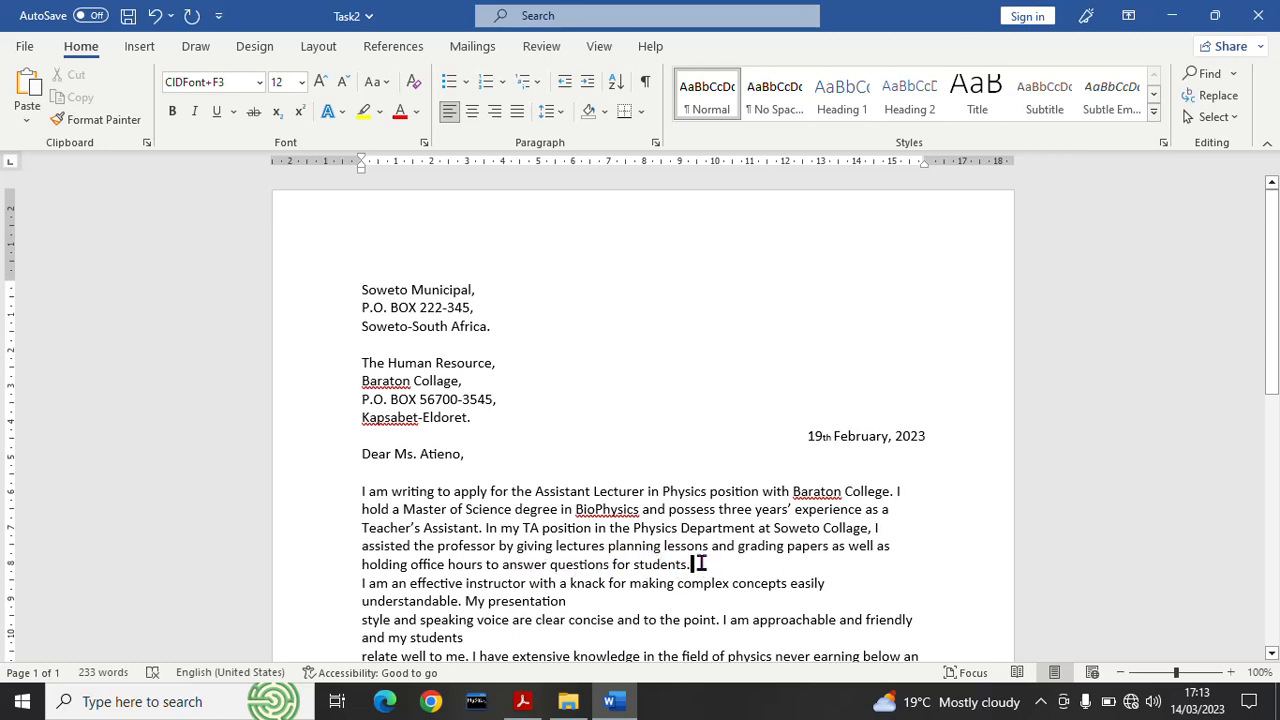
{"action": "key", "text": "Return"}
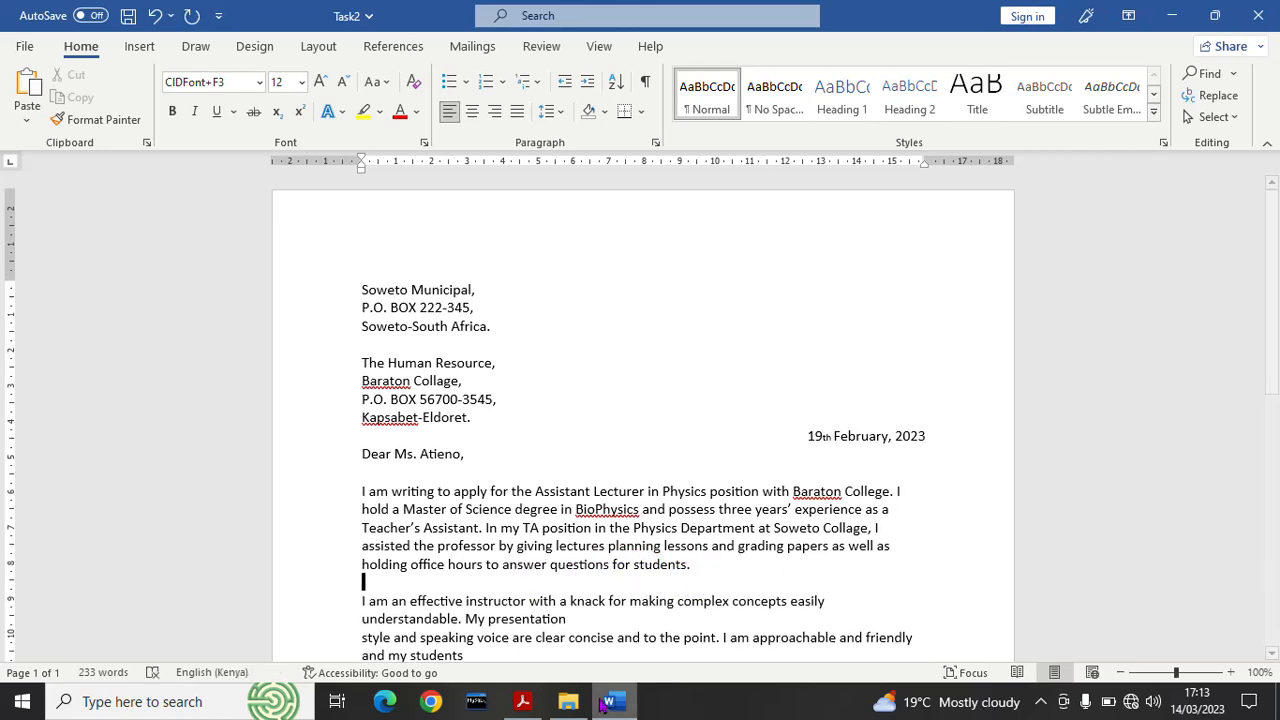
Check the second body paragraph's extent in the PDF, and in Word join its "style and speaking voice" line to "My presentation.".
{"action": "left_click", "coordinate": [522, 701]}
{"action": "left_click", "coordinate": [334, 640]}
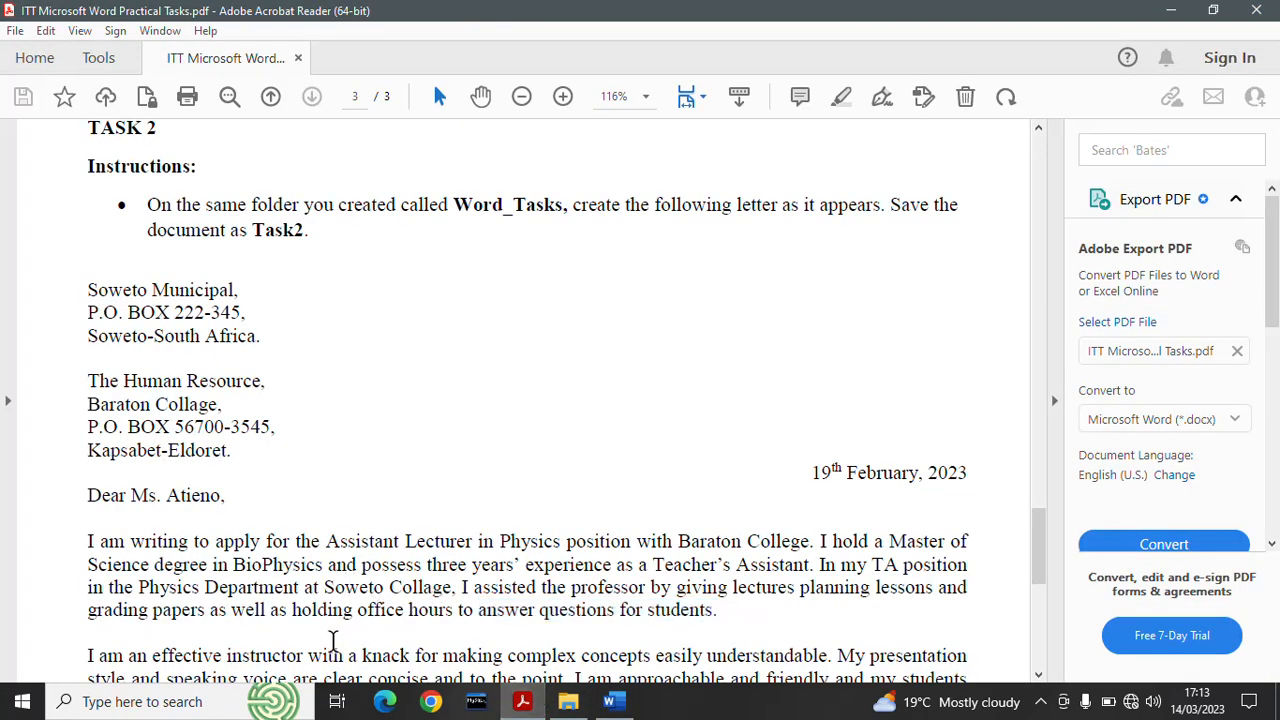
{"action": "left_click_drag", "start_coordinate": [1040, 515], "coordinate": [1048, 588]}
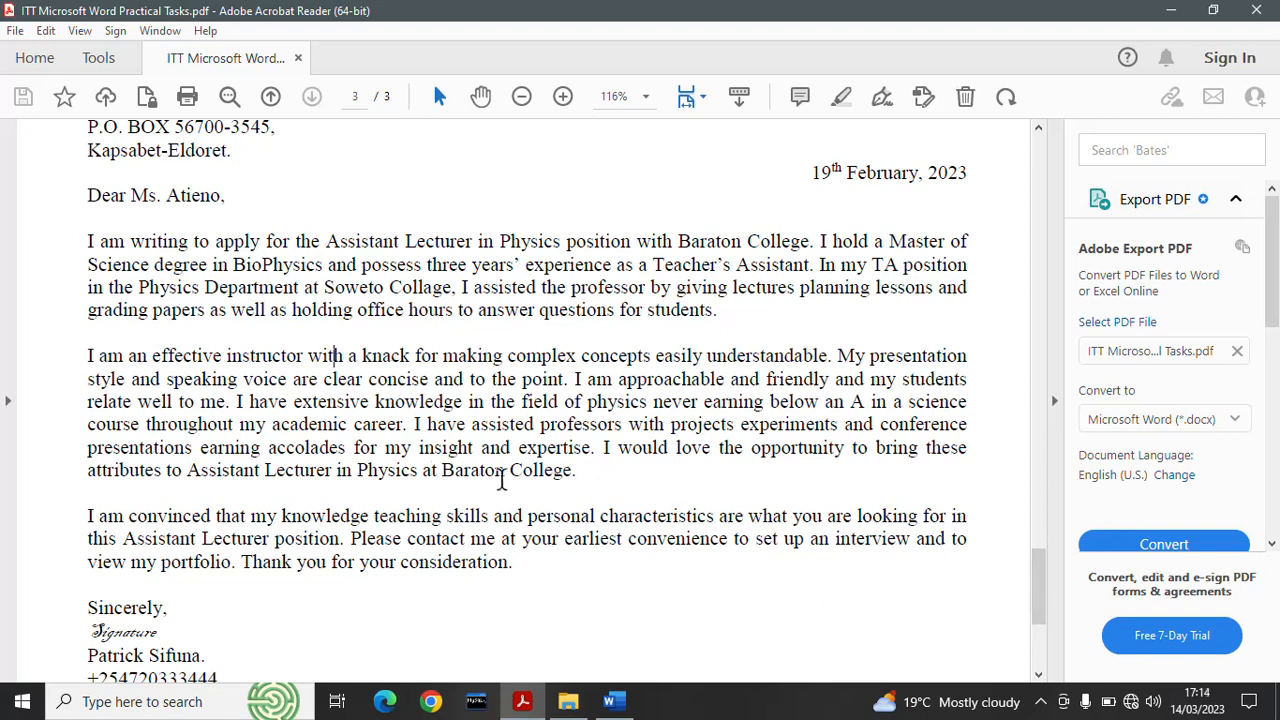
{"action": "left_click_drag", "start_coordinate": [267, 470], "coordinate": [581, 472]}
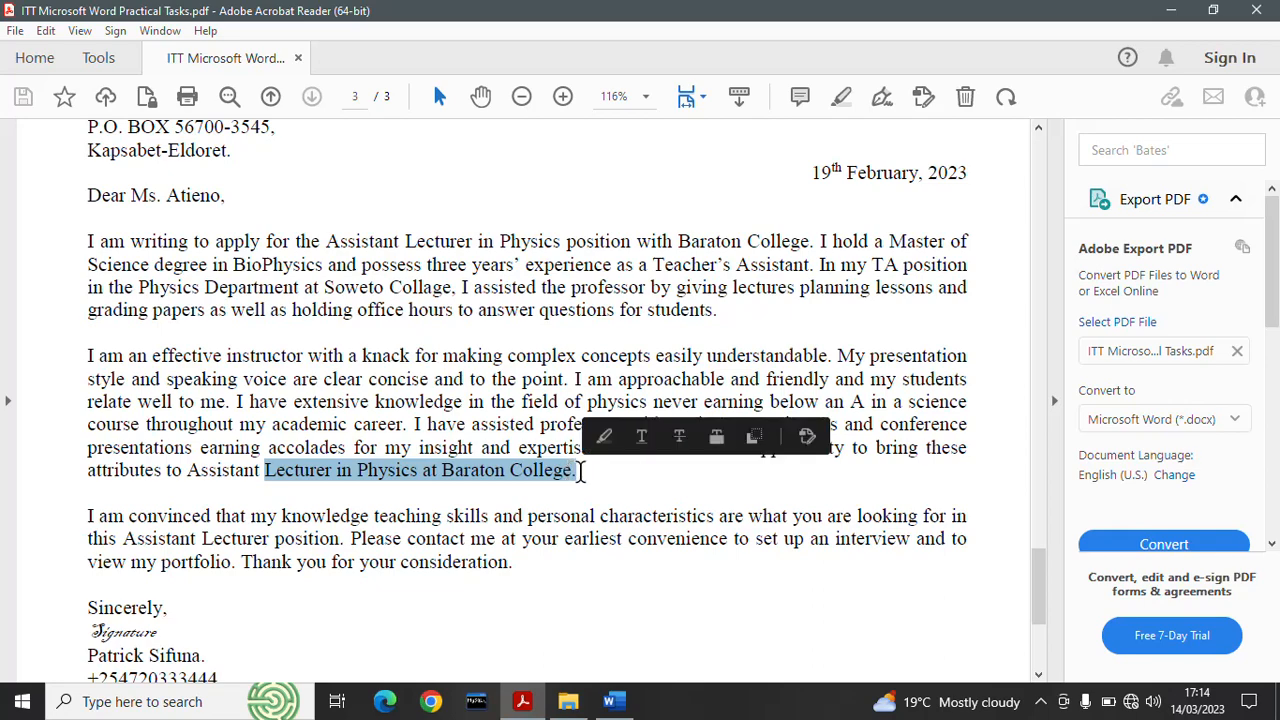
{"action": "left_click", "coordinate": [613, 701]}
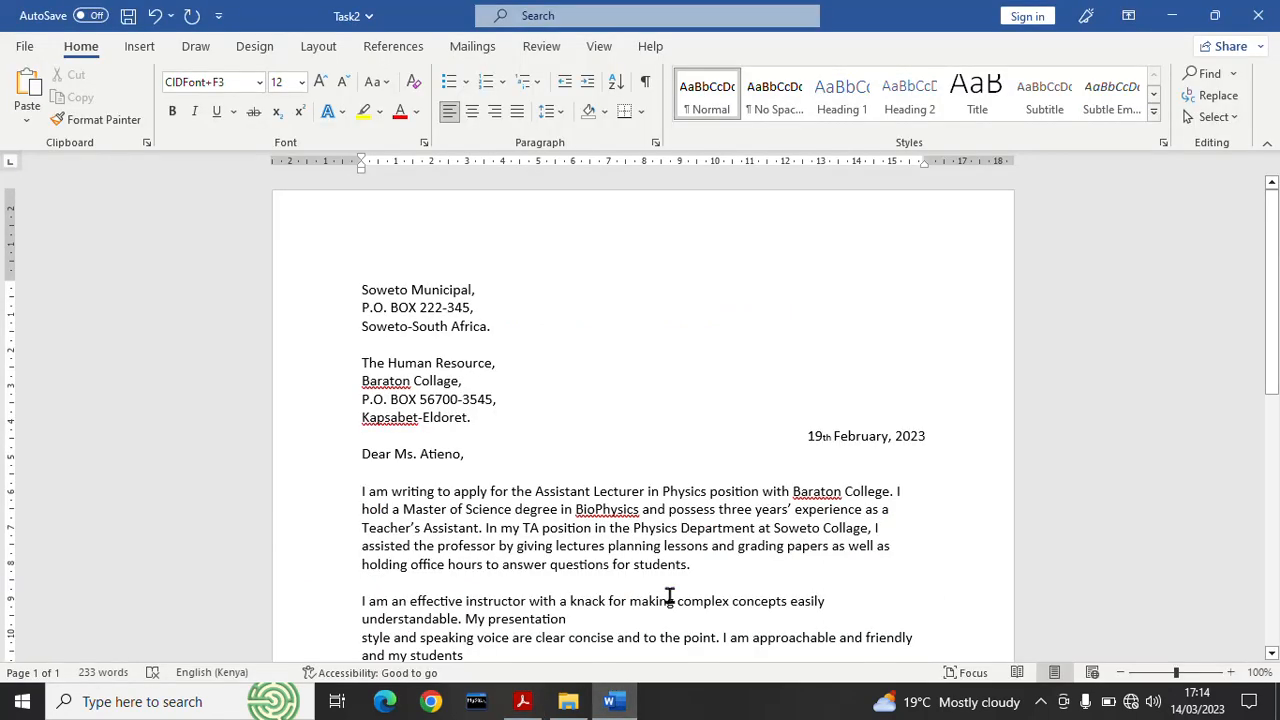
{"action": "left_click_drag", "start_coordinate": [1277, 376], "coordinate": [1277, 456]}
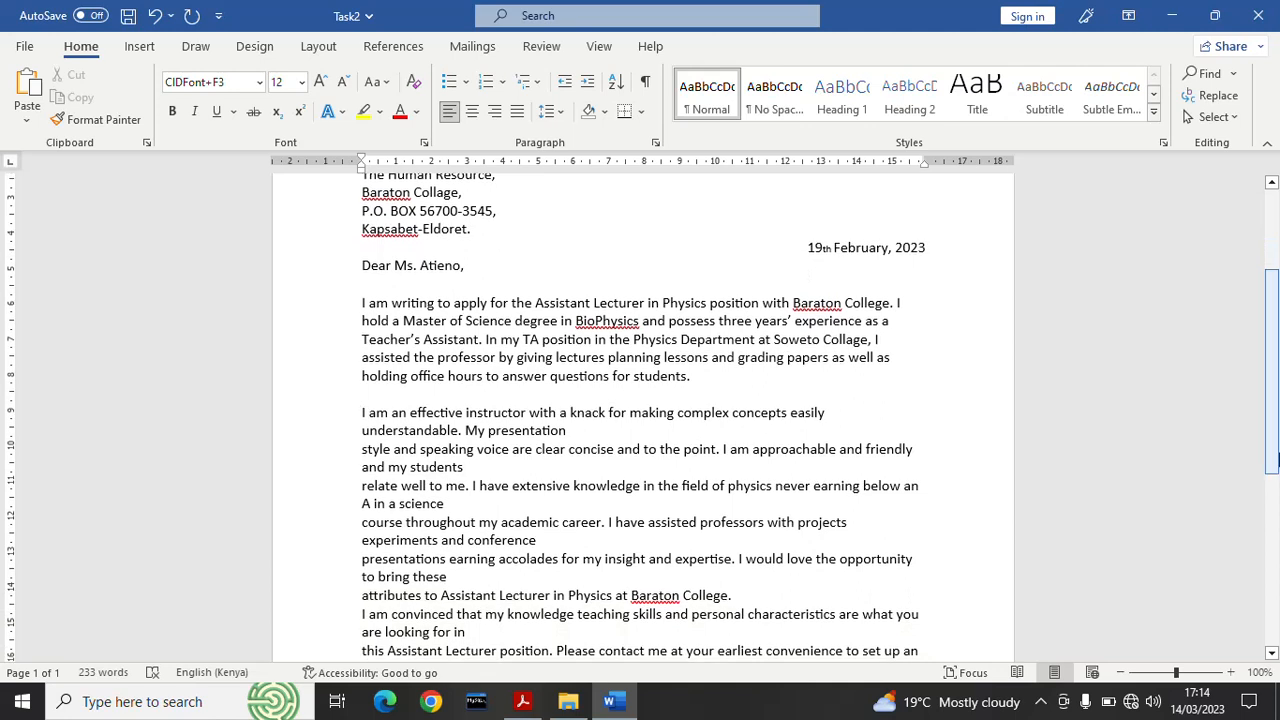
{"action": "left_click", "coordinate": [363, 427]}
{"action": "key", "text": "BackSpace"}
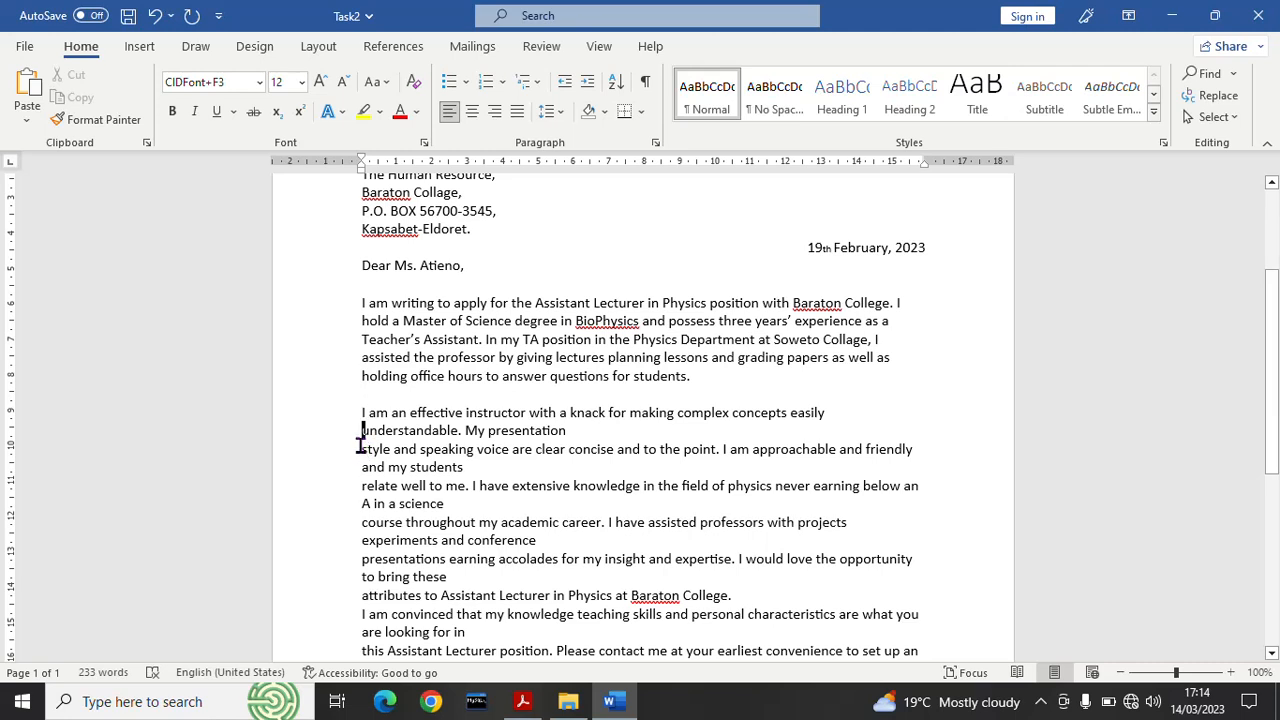
{"action": "left_click", "coordinate": [362, 448]}
{"action": "key", "text": "BackSpace"}
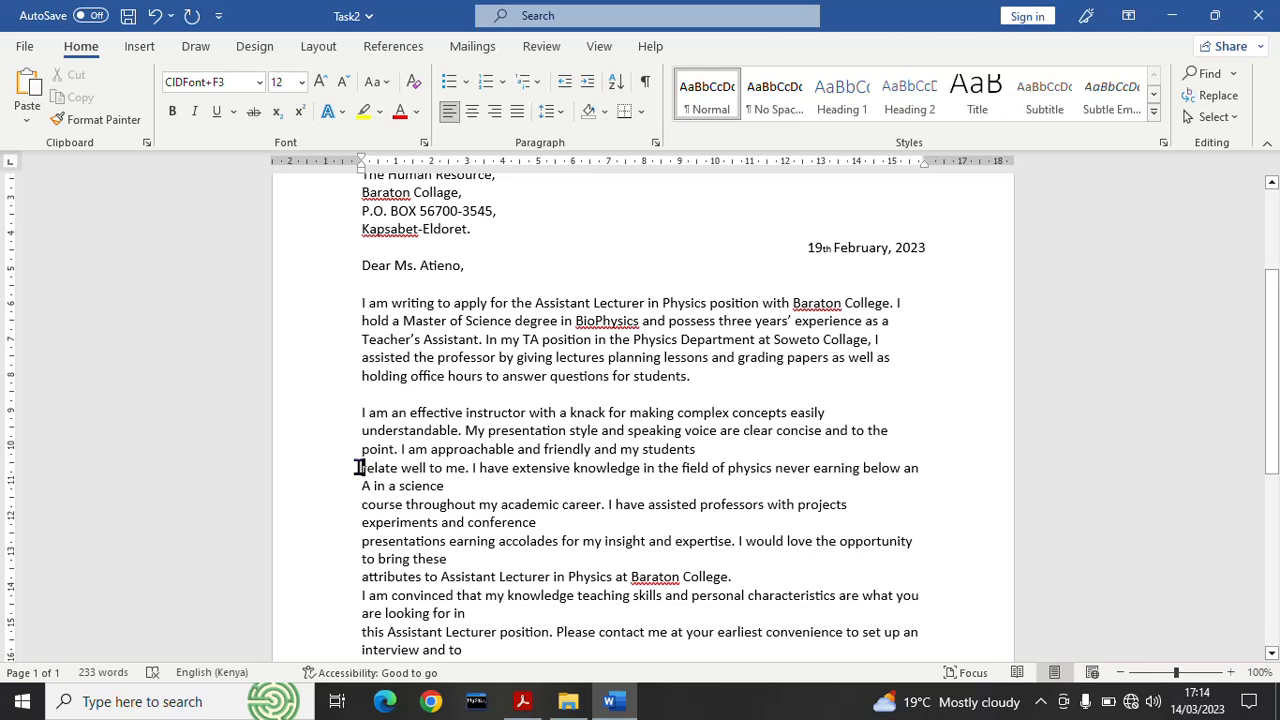
Join the remaining broken lines of the second body paragraph through "Baraton College." and insert a blank line after it.
{"action": "left_click", "coordinate": [359, 467]}
{"action": "key", "text": "BackSpace"}
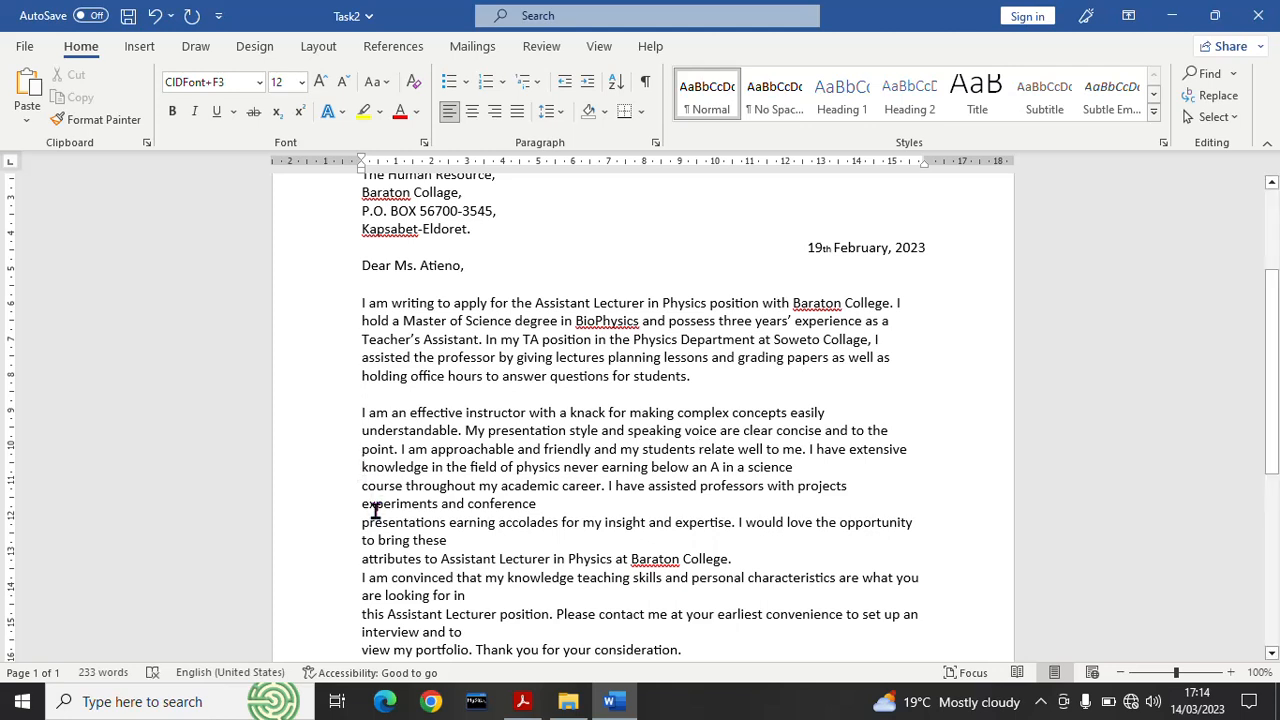
{"action": "left_click", "coordinate": [362, 485]}
{"action": "key", "text": "BackSpace"}
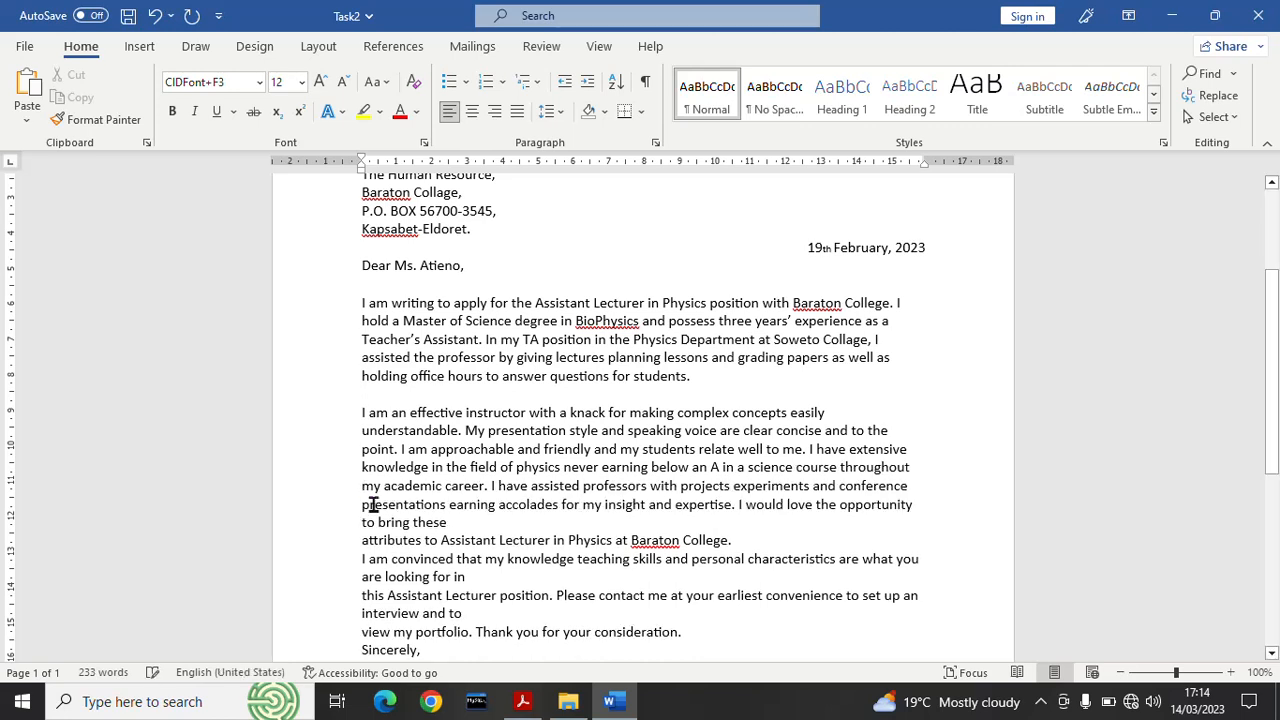
{"action": "left_click", "coordinate": [356, 539]}
{"action": "key", "text": "BackSpace"}
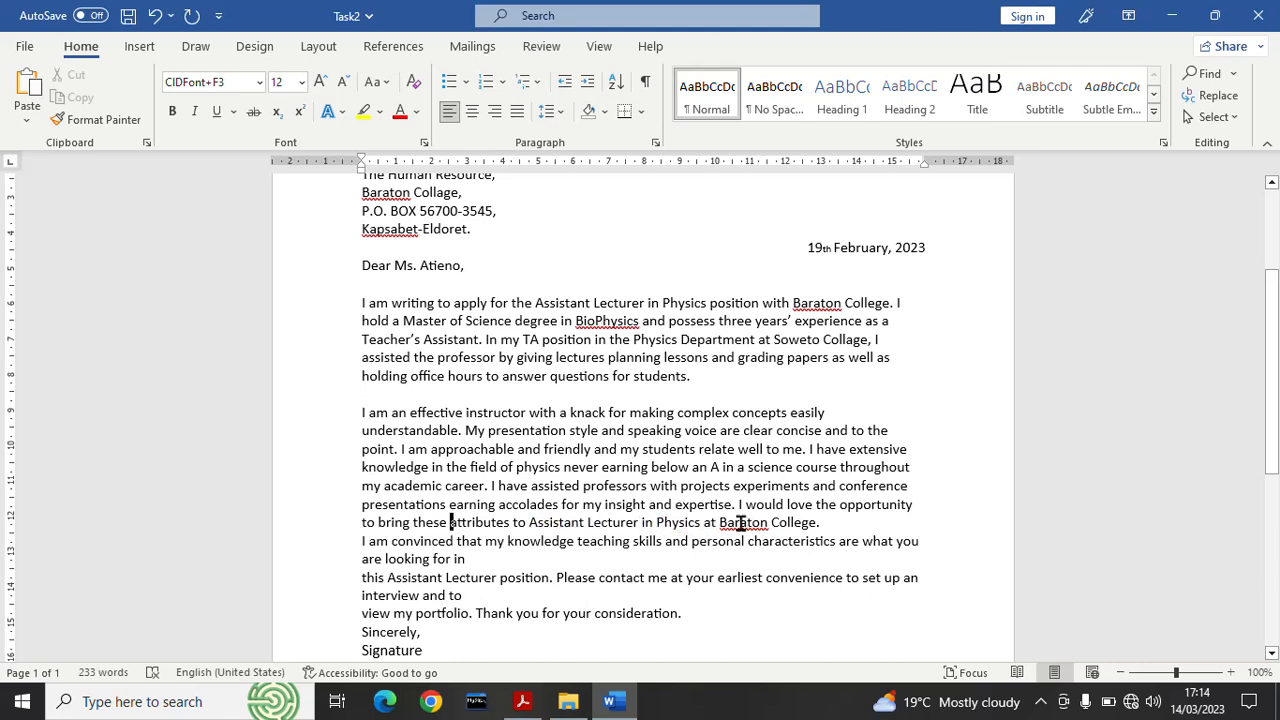
{"action": "left_click", "coordinate": [827, 524]}
{"action": "key", "text": "Return"}
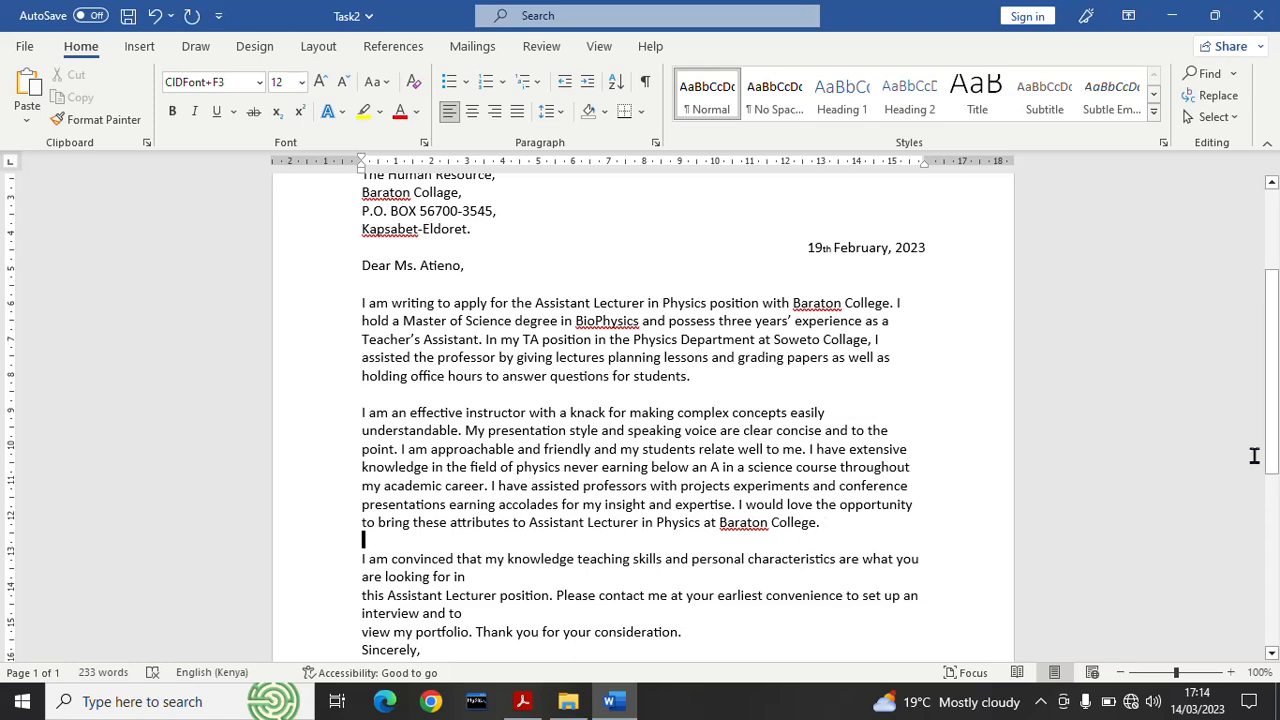
Join the broken lines of the last body paragraph so it runs continuously from "I am convinced" to "Thank you for your consideration.".
{"action": "left_click_drag", "start_coordinate": [1273, 428], "coordinate": [1276, 495]}
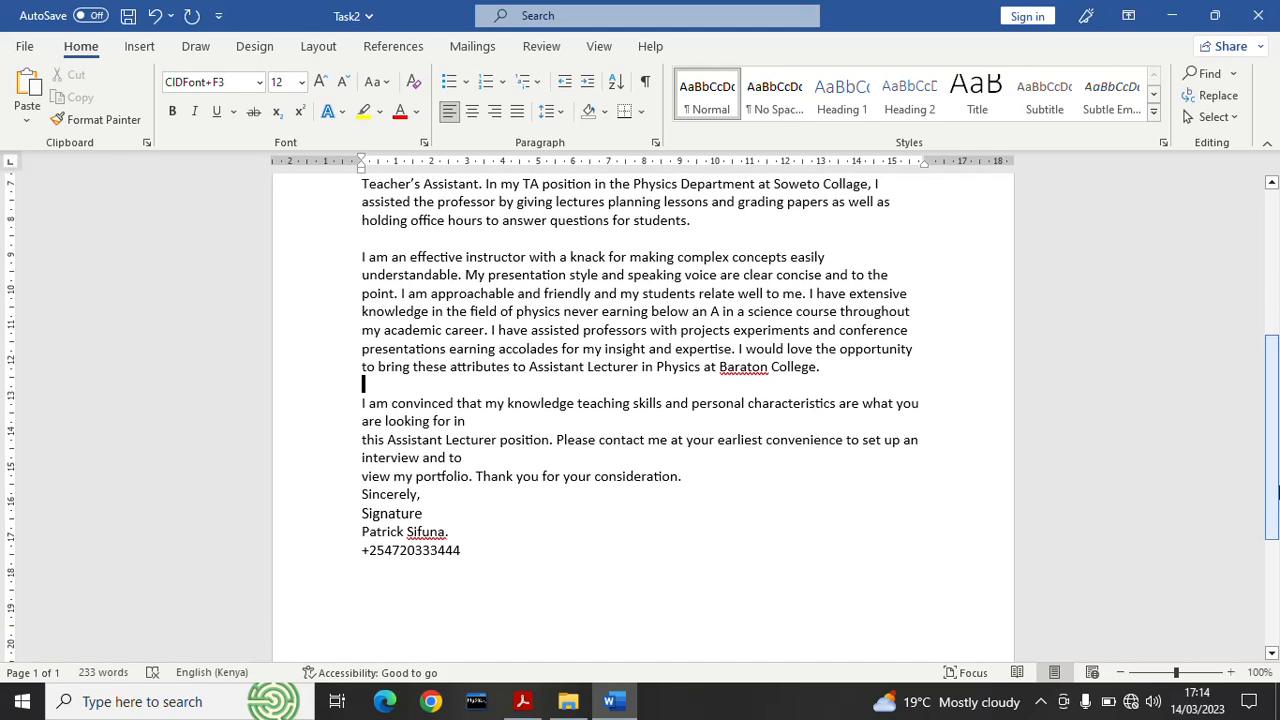
{"action": "left_click", "coordinate": [362, 440]}
{"action": "key", "text": "BackSpace"}
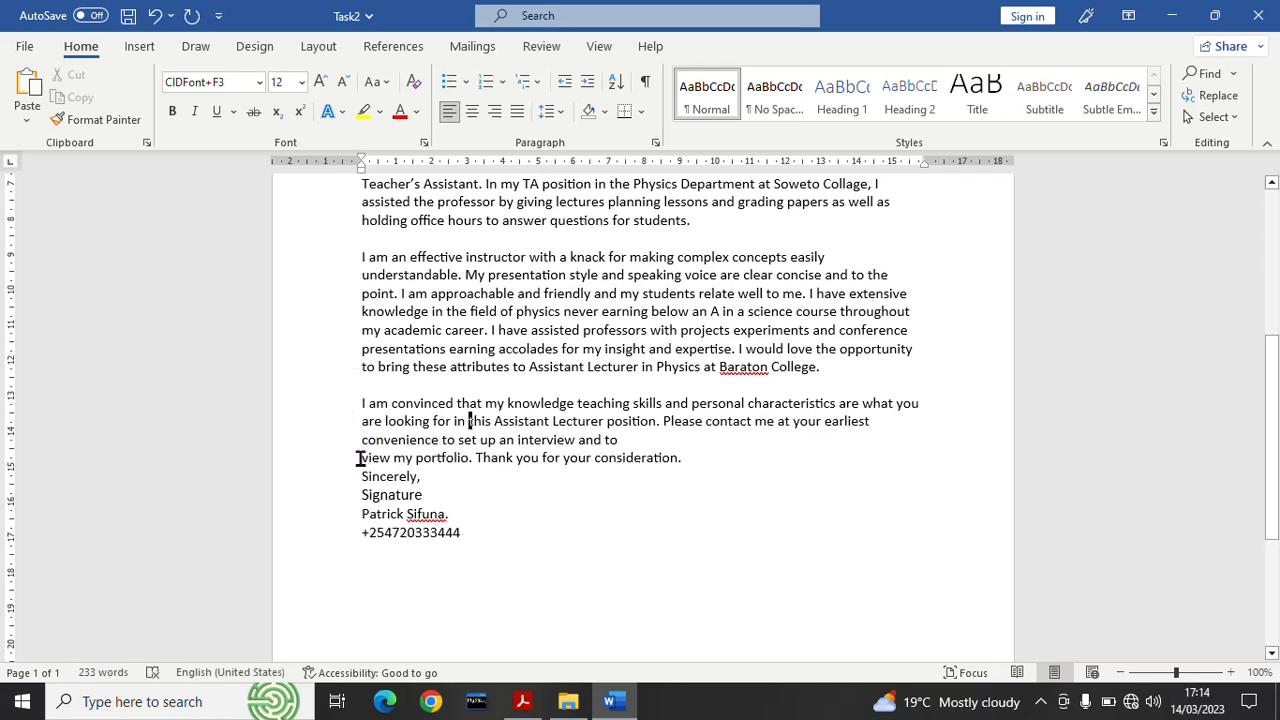
{"action": "left_click", "coordinate": [358, 457]}
{"action": "key", "text": "BackSpace"}
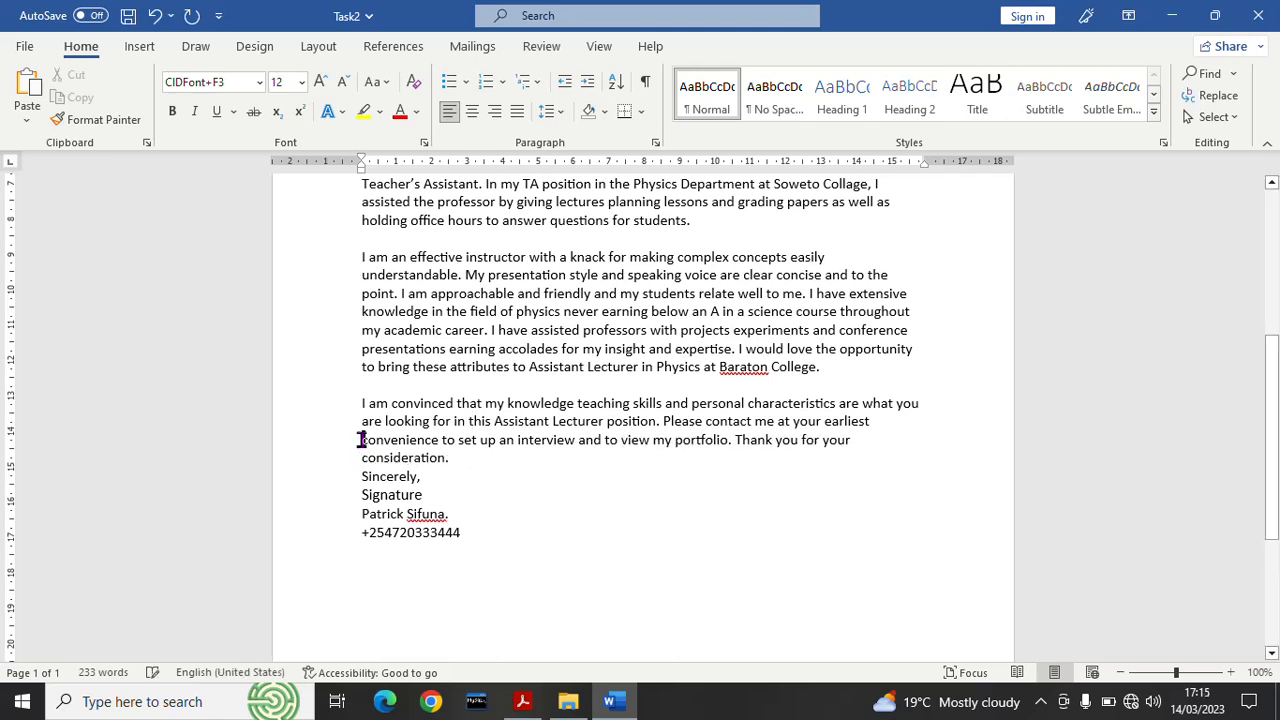
{"action": "left_click", "coordinate": [362, 440]}
{"action": "key", "text": "BackSpace"}
{"action": "left_click", "coordinate": [358, 455]}
{"action": "key", "text": "BackSpace"}
Check the spacing before the closing in the PDF, and insert a blank line above "Sincerely," in Word.
{"action": "left_click", "coordinate": [522, 701]}
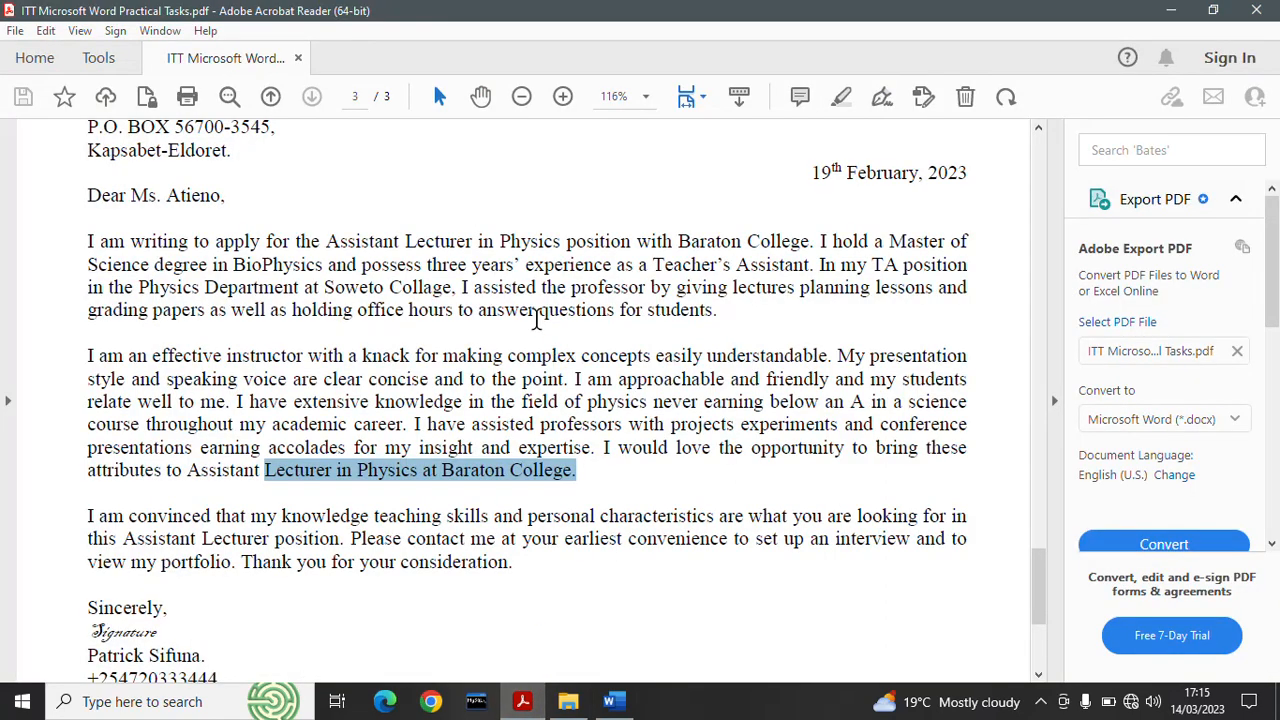
{"action": "left_click_drag", "start_coordinate": [1037, 577], "coordinate": [1045, 506]}
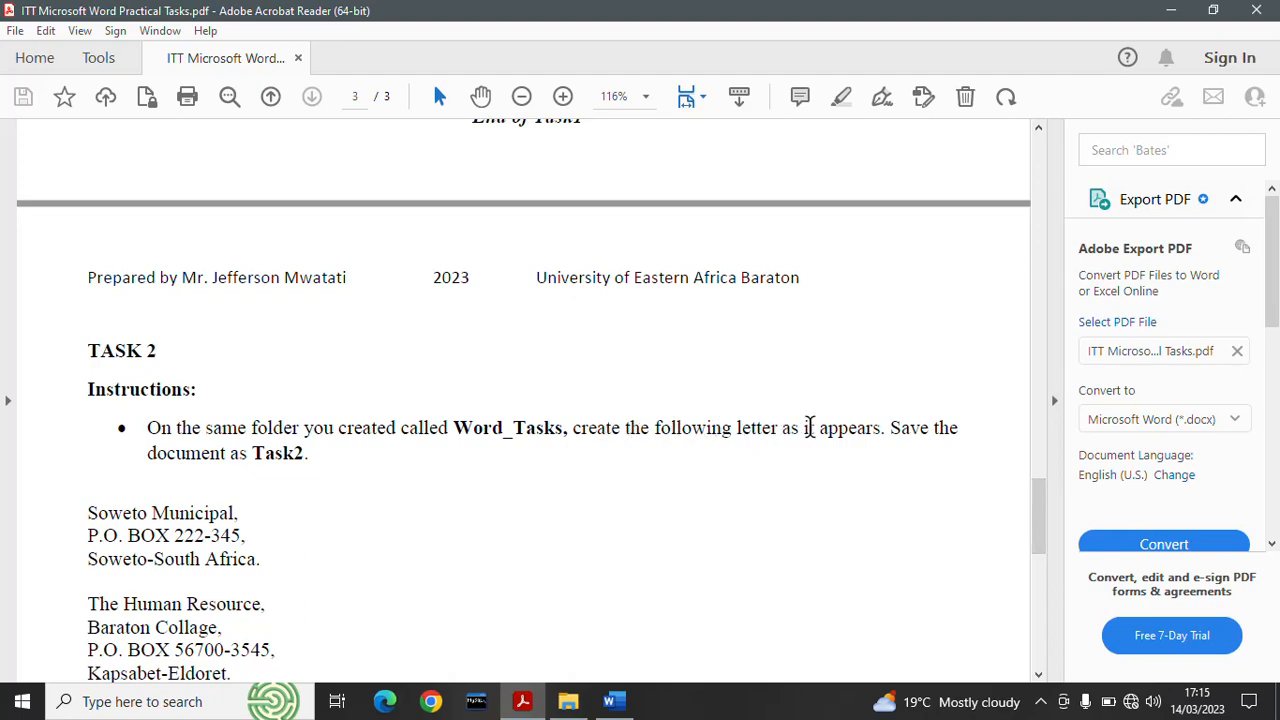
{"action": "left_click_drag", "start_coordinate": [1040, 505], "coordinate": [1043, 595]}
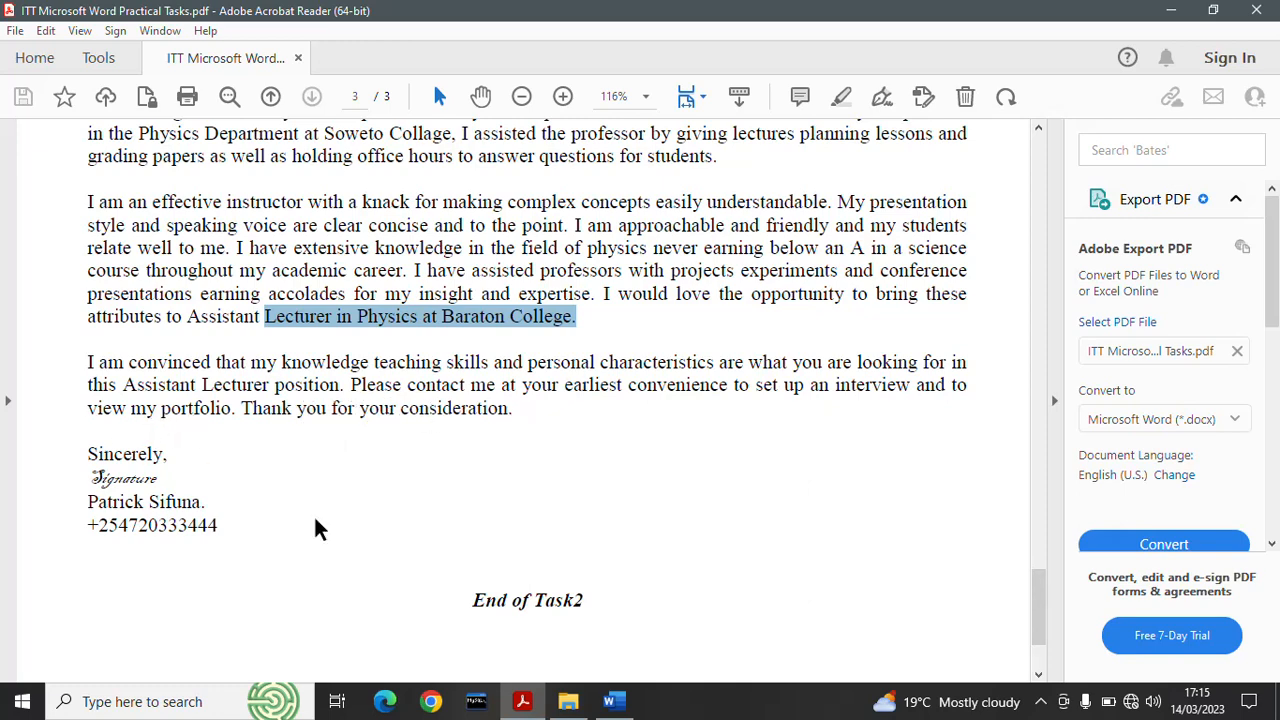
{"action": "left_click", "coordinate": [613, 701]}
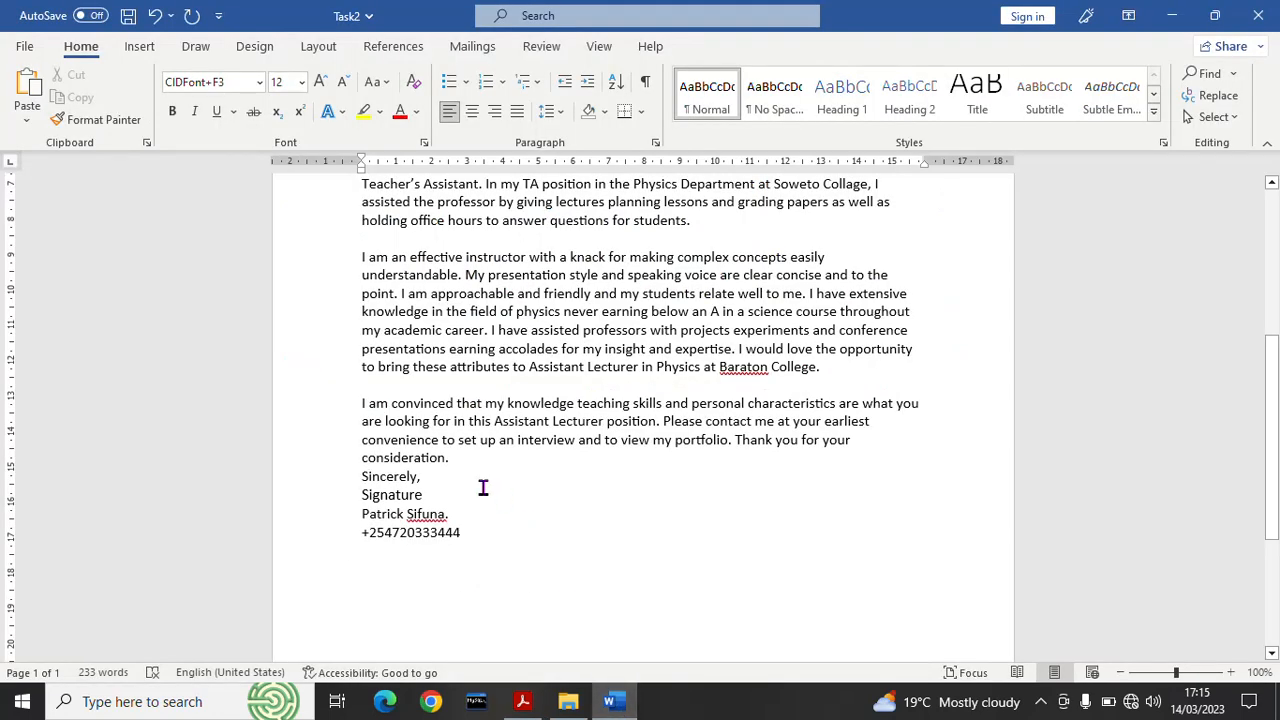
{"action": "key", "text": "Return"}
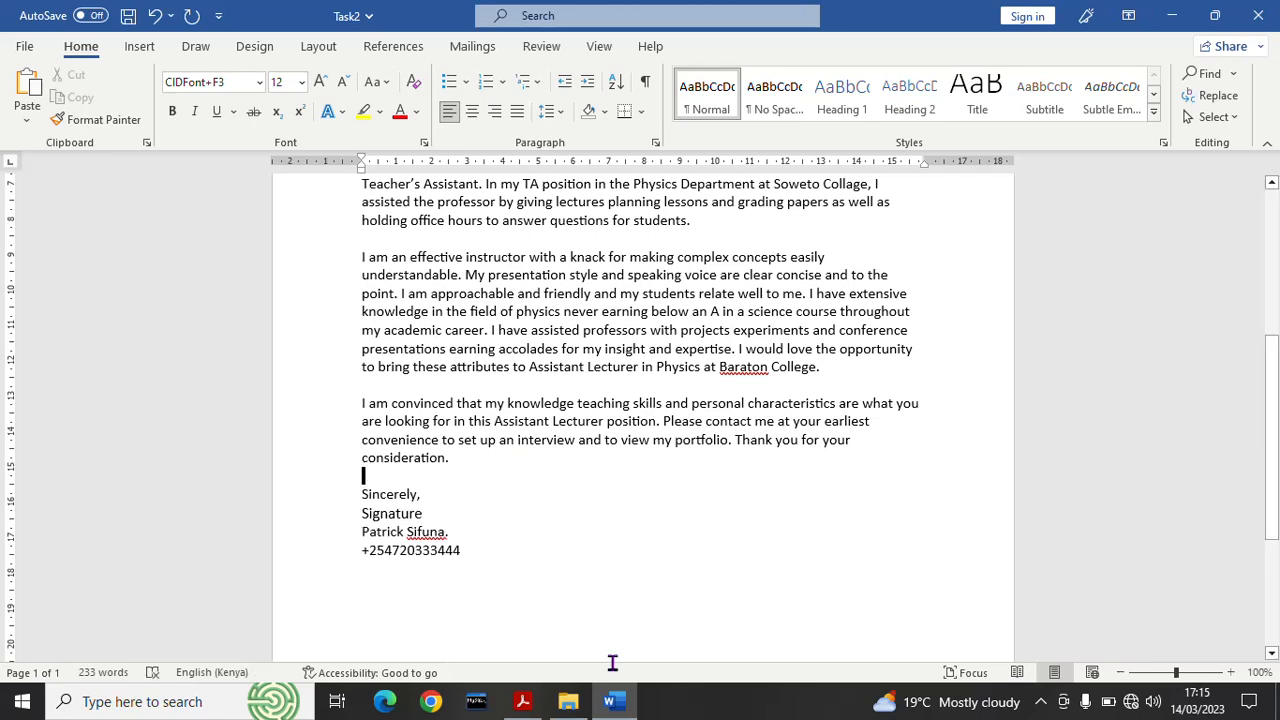
Check the text alignment in the PDF, justify the whole Word letter, and remove the line break between "conference" and "presentations" in the second body paragraph.
{"action": "left_click", "coordinate": [522, 701]}
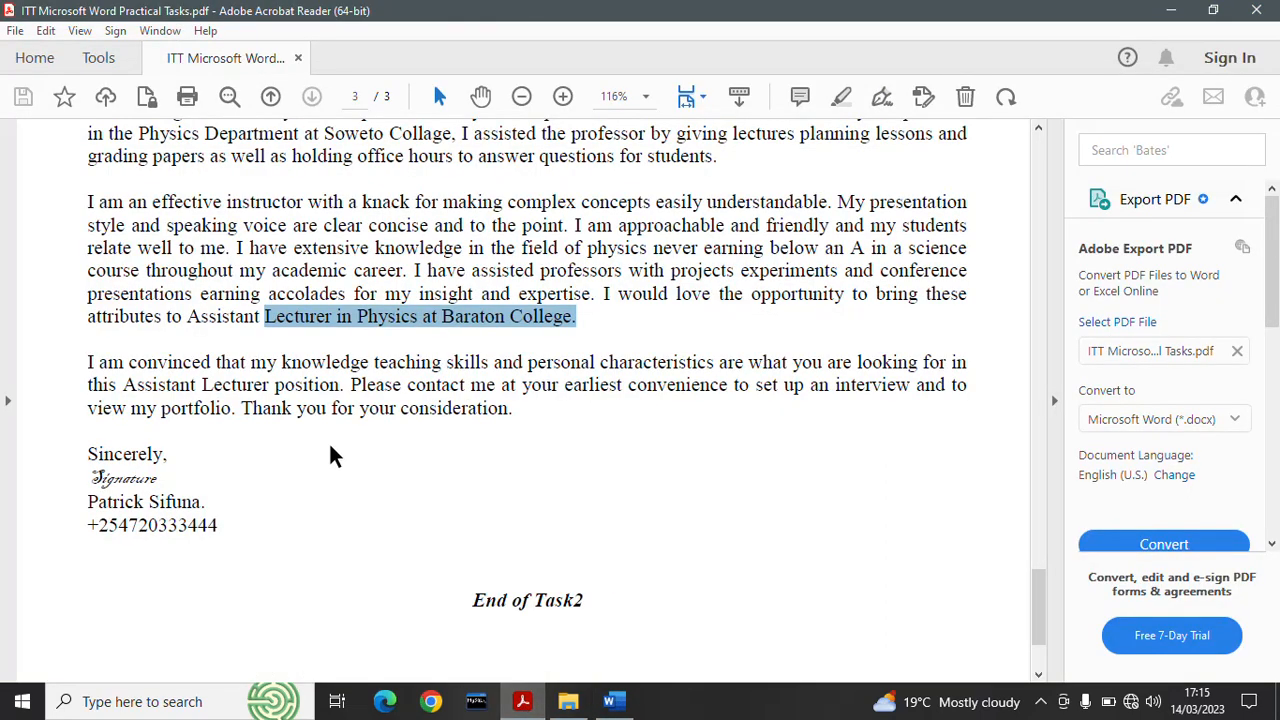
{"action": "left_click_drag", "start_coordinate": [1034, 614], "coordinate": [1064, 595]}
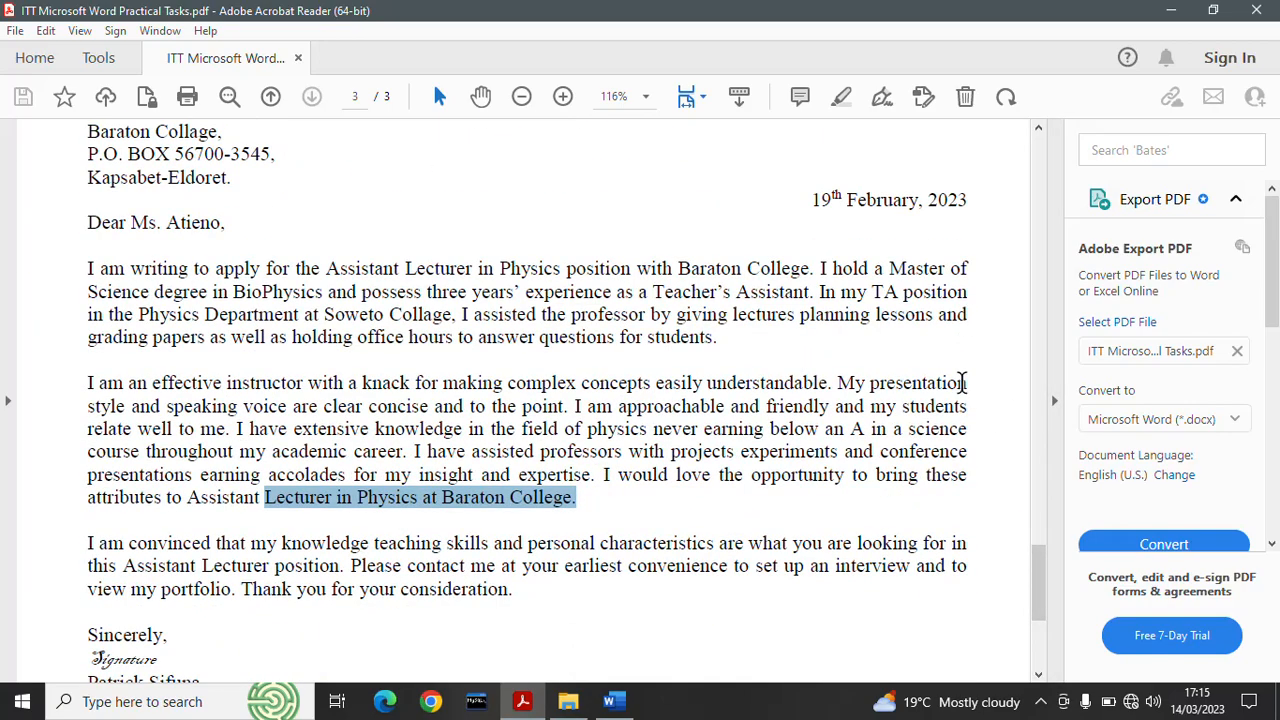
{"action": "left_click", "coordinate": [613, 702]}
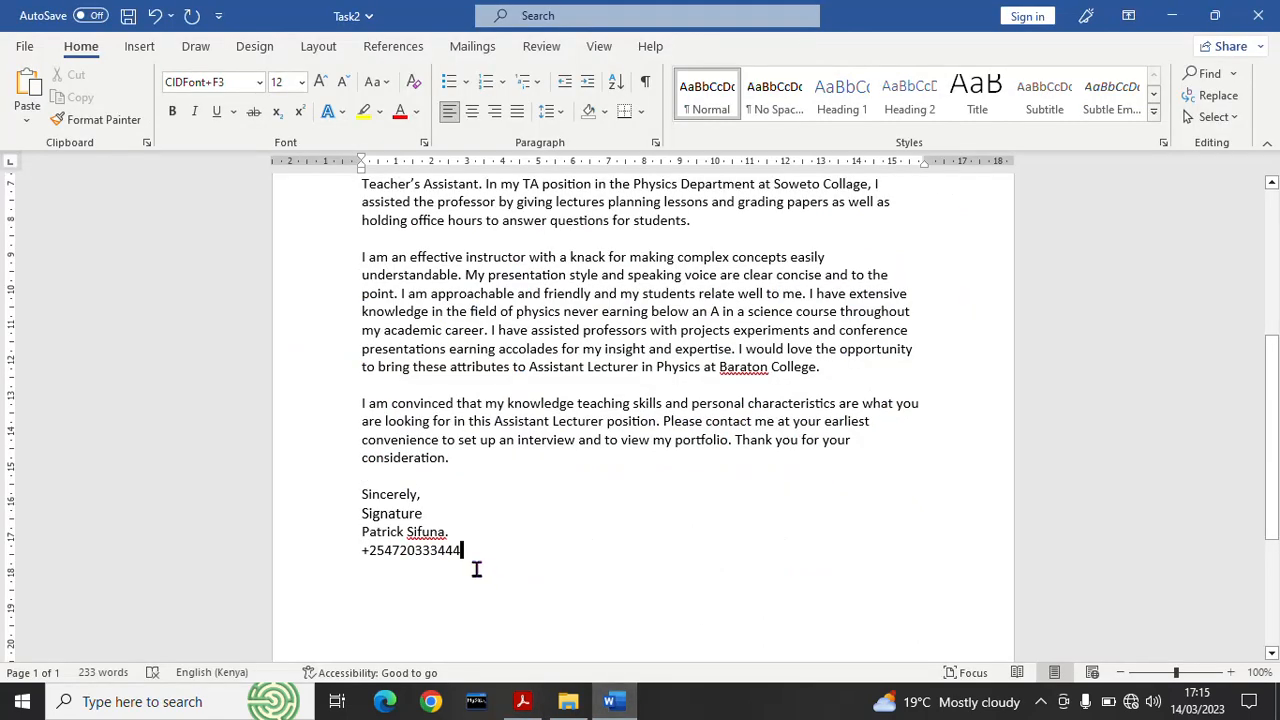
{"action": "key", "text": "ctrl+a"}
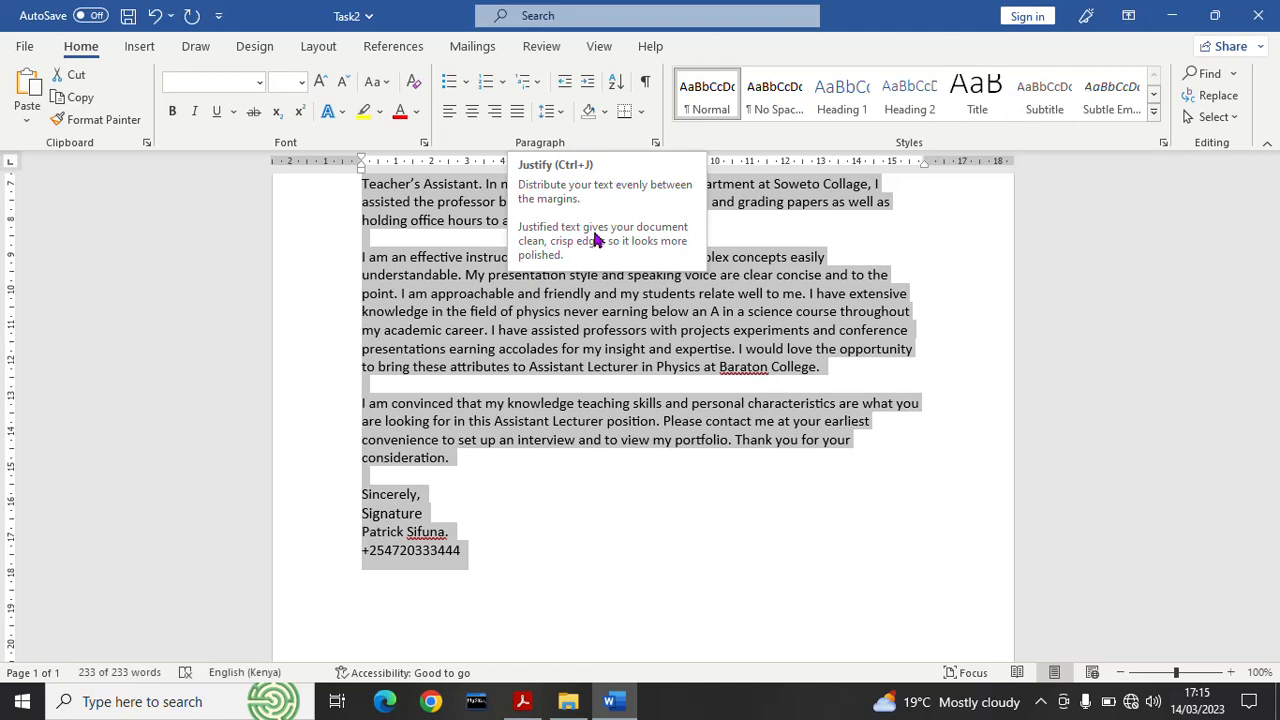
{"action": "left_click", "coordinate": [516, 112]}
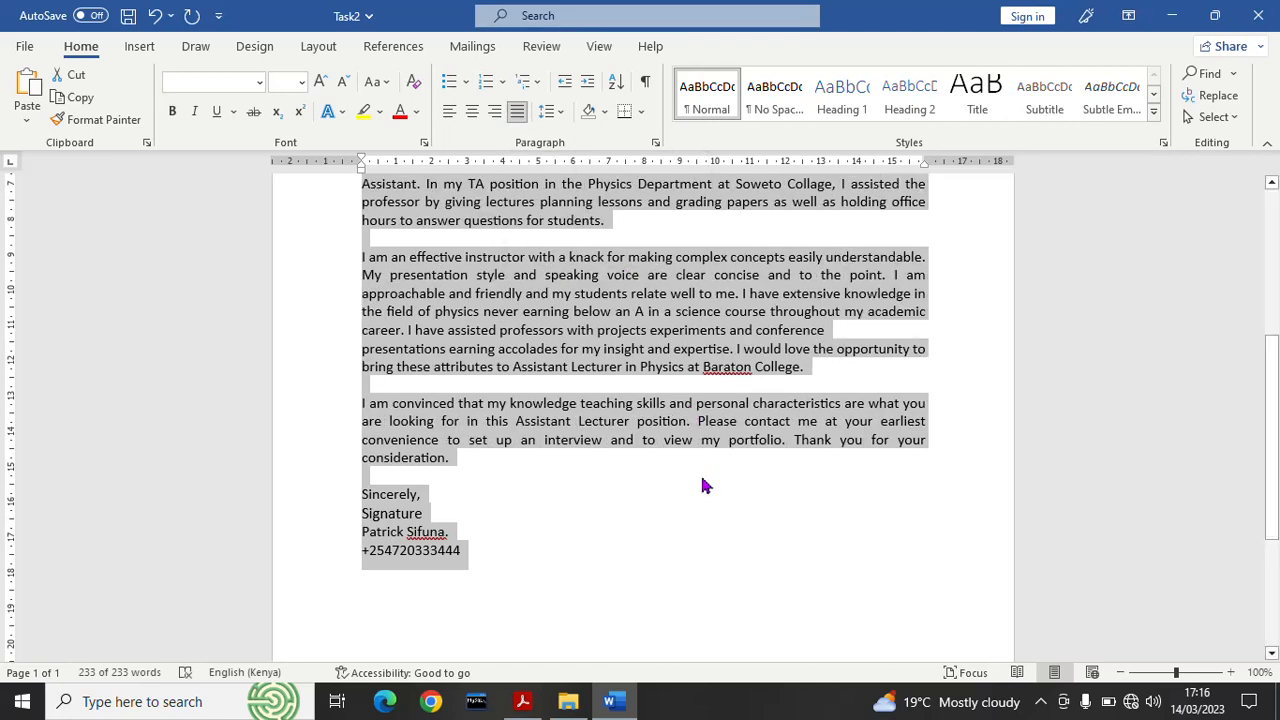
{"action": "left_click", "coordinate": [723, 520]}
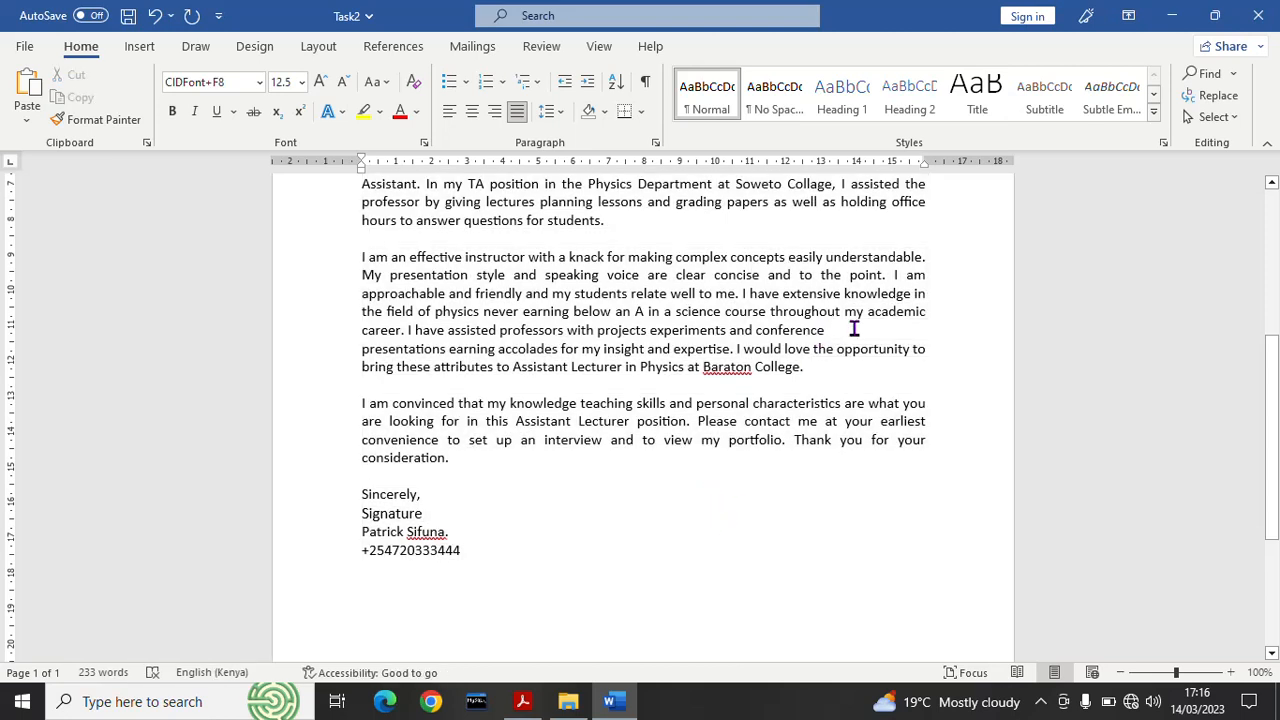
{"action": "left_click", "coordinate": [363, 347]}
{"action": "key", "text": "BackSpace"}
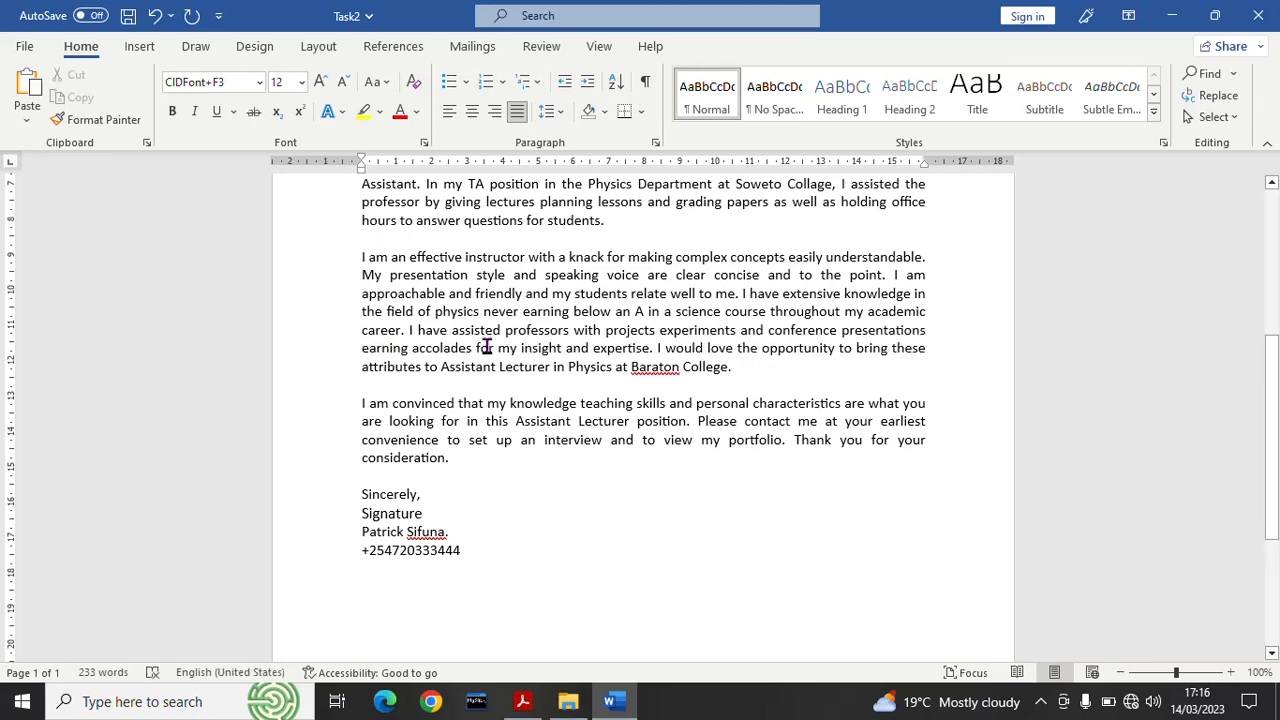
Compare the letter with the PDF, and format the entire Word letter in Times New Roman, size 12.
{"action": "left_click_drag", "start_coordinate": [1268, 514], "coordinate": [1274, 383]}
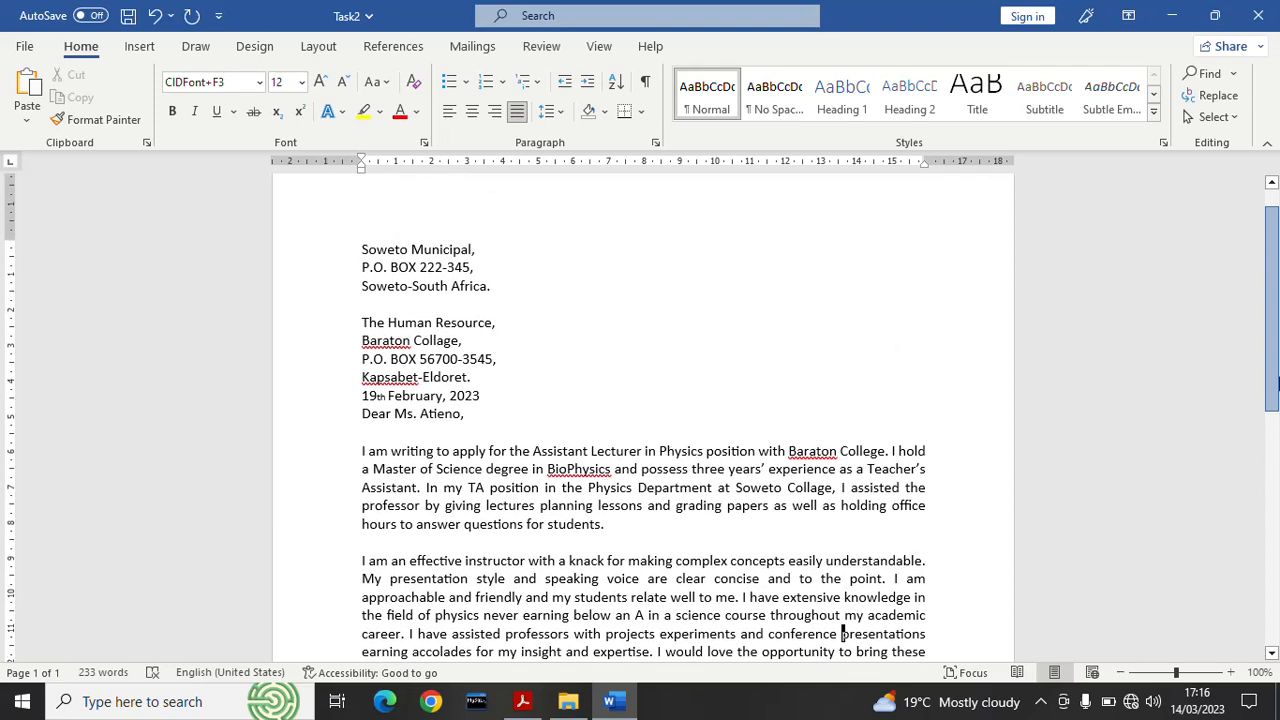
{"action": "left_click", "coordinate": [522, 701]}
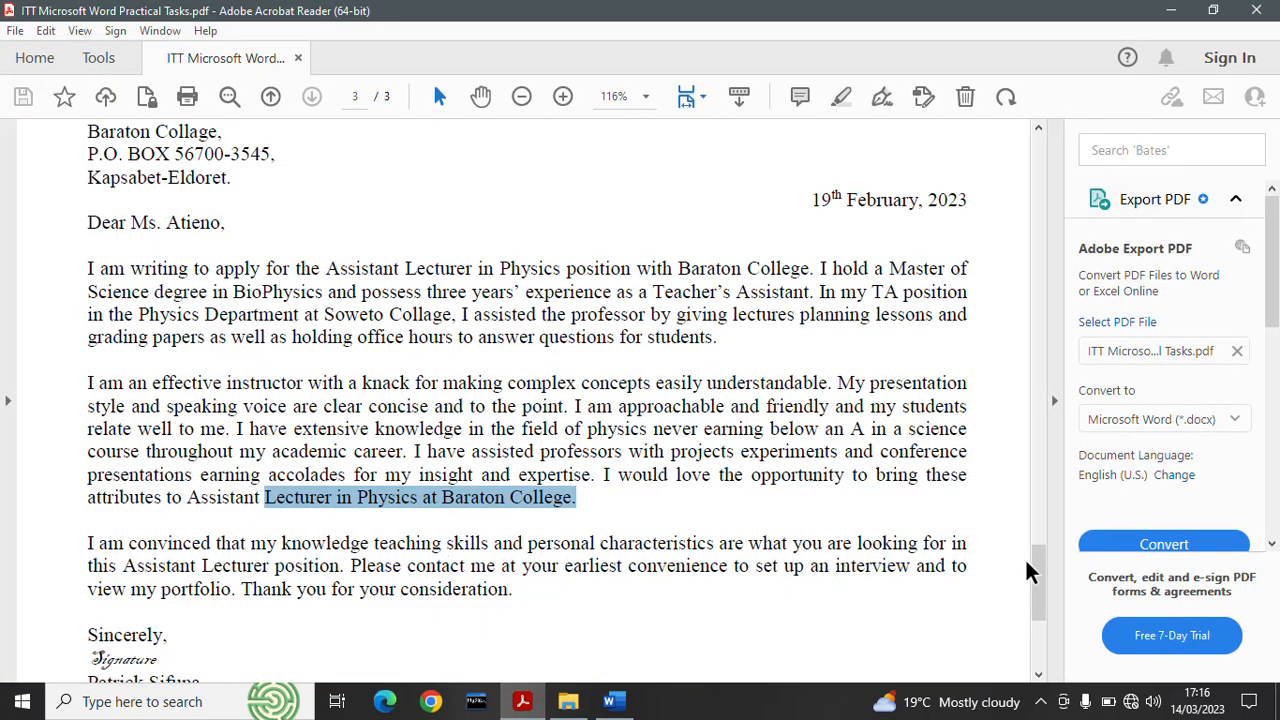
{"action": "mouse_move", "coordinate": [1038, 577]}
{"action": "left_mouse_down"}
{"action": "mouse_move", "coordinate": [1043, 611]}
{"action": "mouse_move", "coordinate": [1049, 570]}
{"action": "left_mouse_up"}
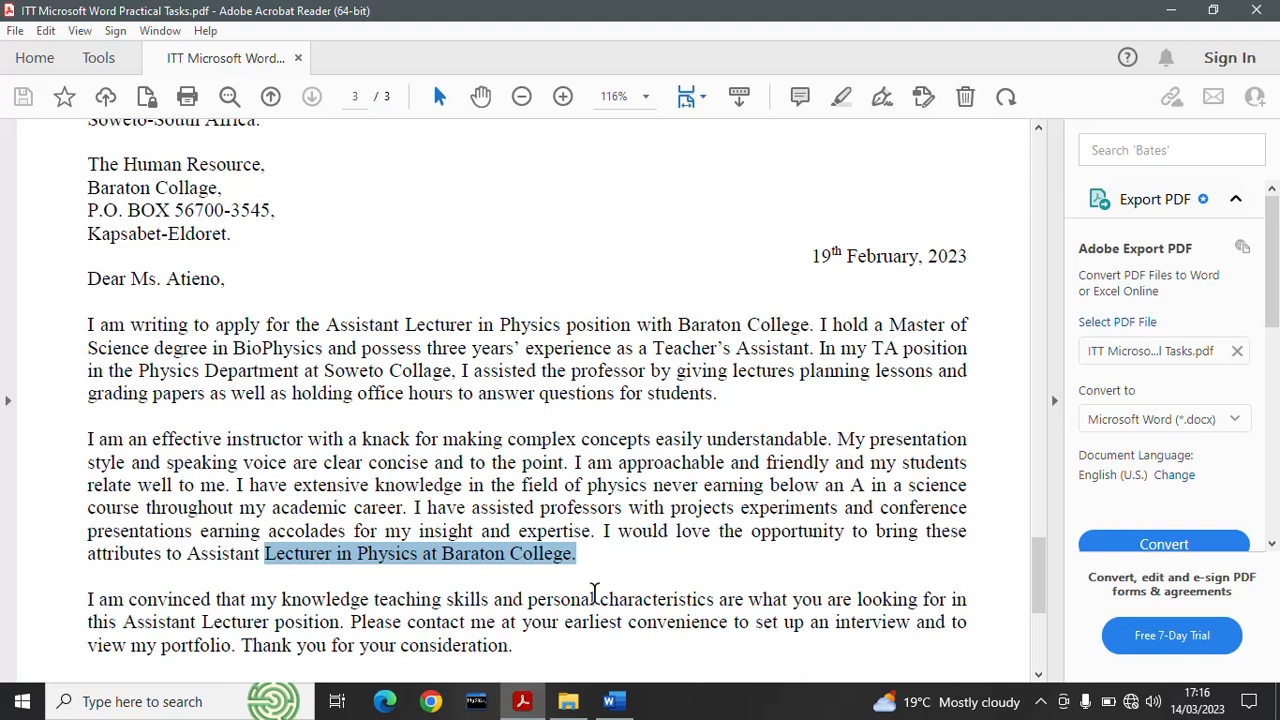
{"action": "left_click", "coordinate": [613, 701]}
{"action": "left_click", "coordinate": [437, 487]}
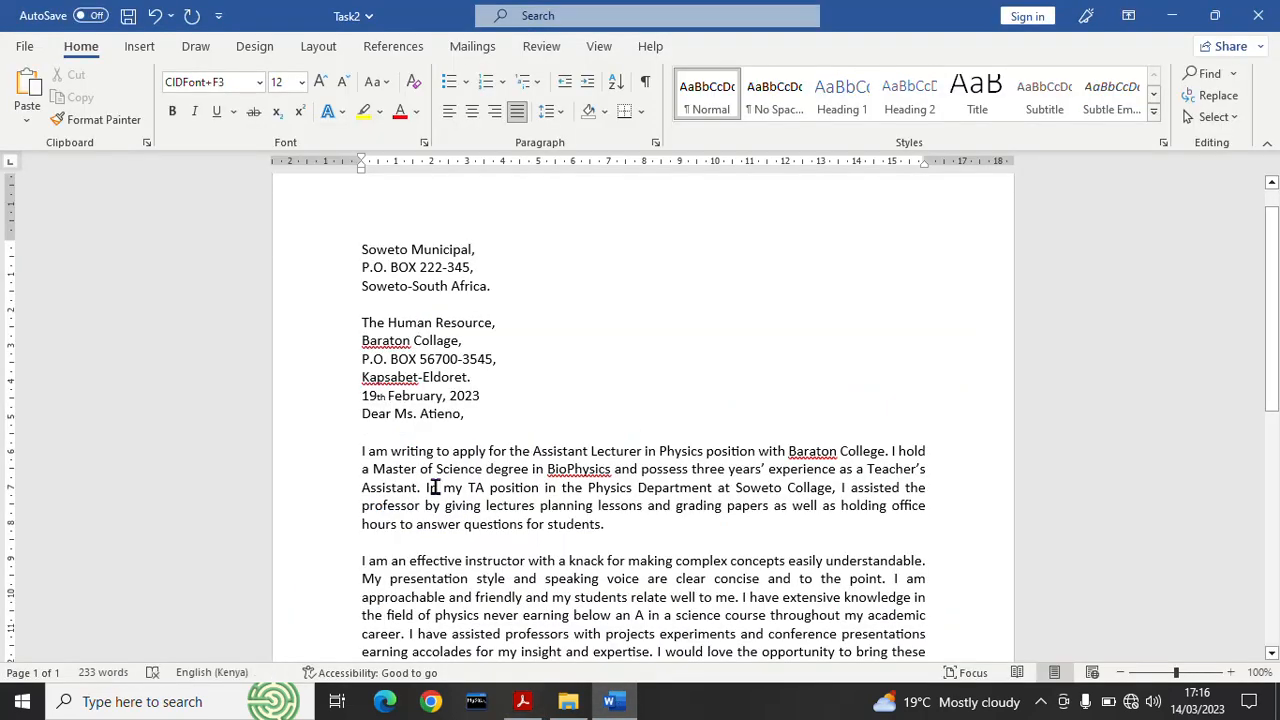
{"action": "key", "text": "ctrl+a"}
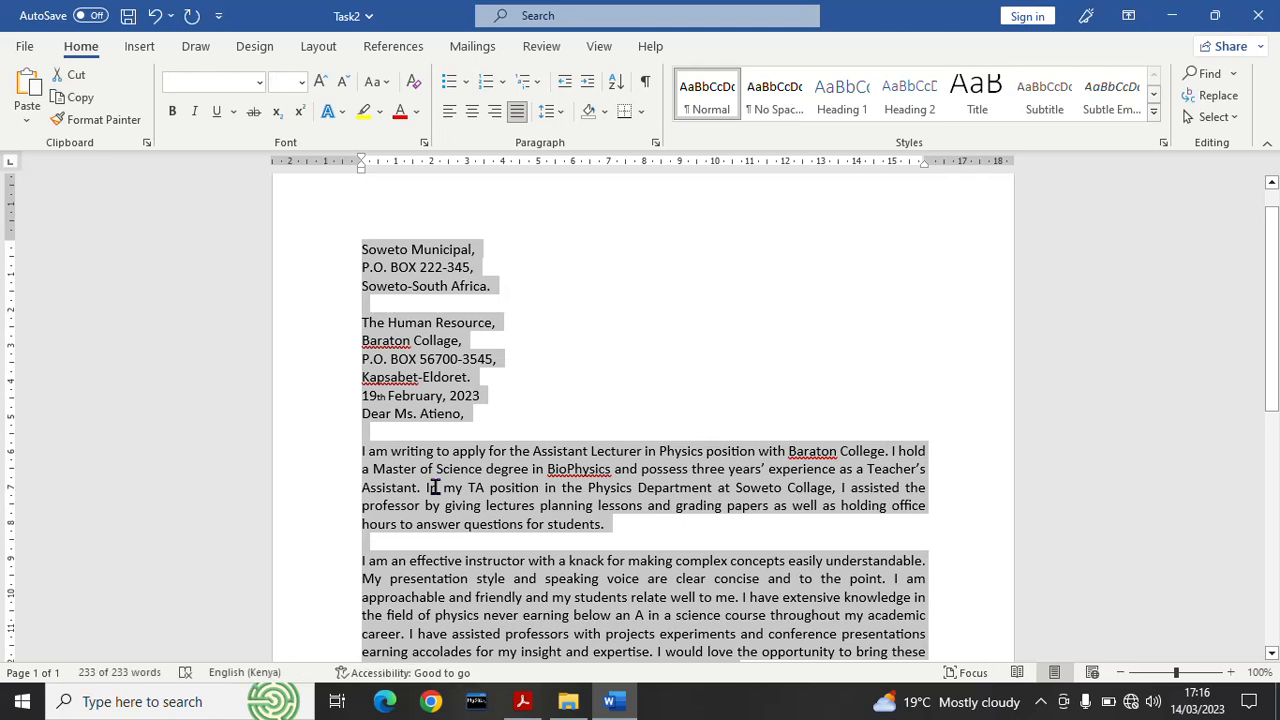
{"action": "left_click", "coordinate": [260, 84]}
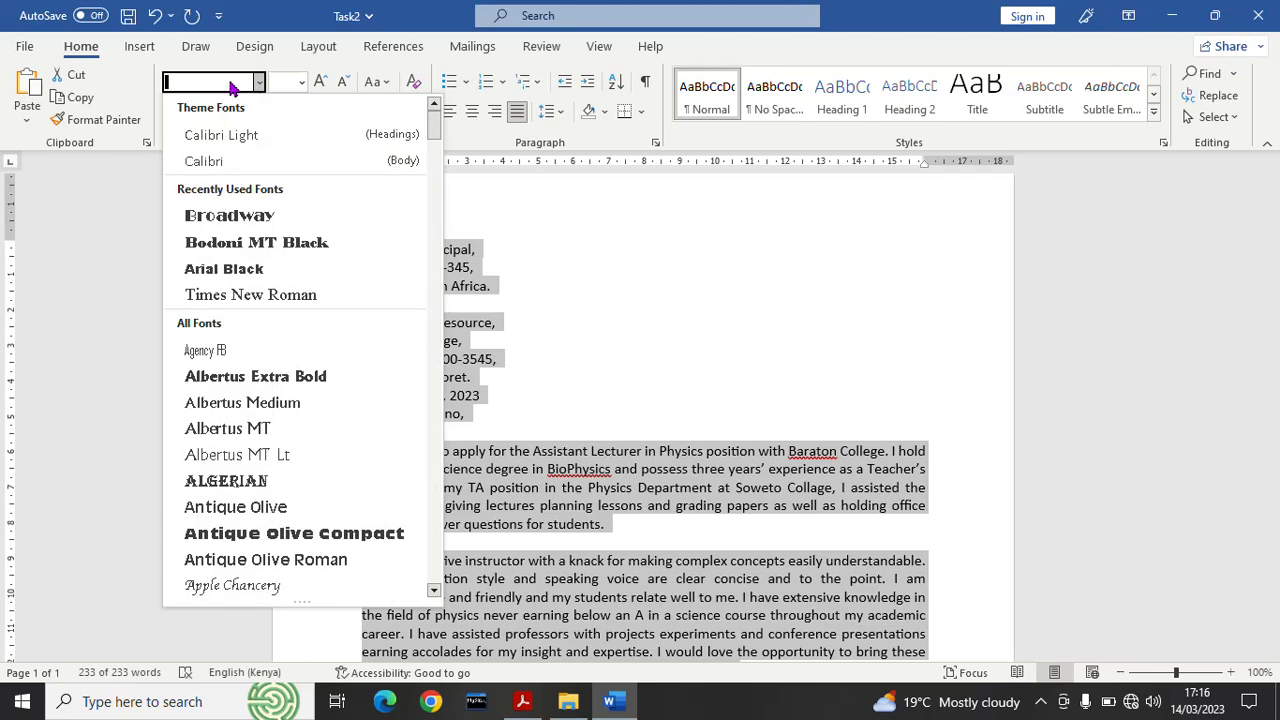
{"action": "type", "text": "Times New Roma"}
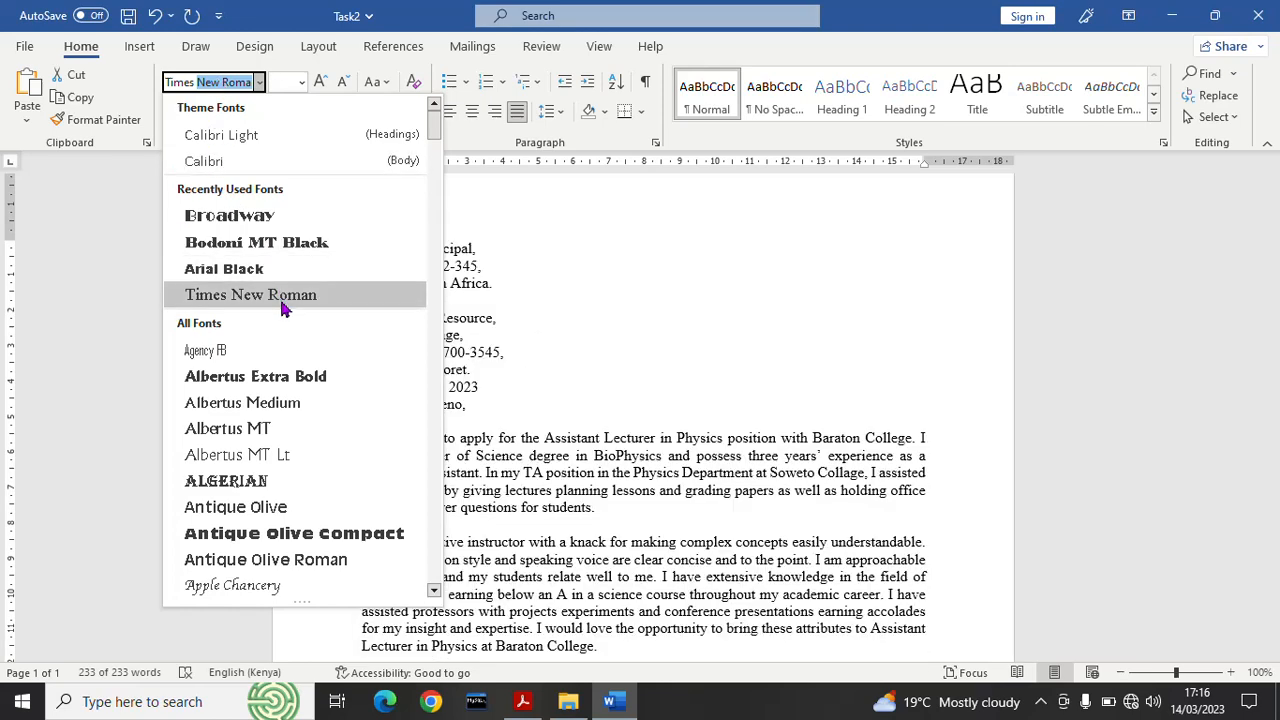
{"action": "left_click", "coordinate": [284, 303]}
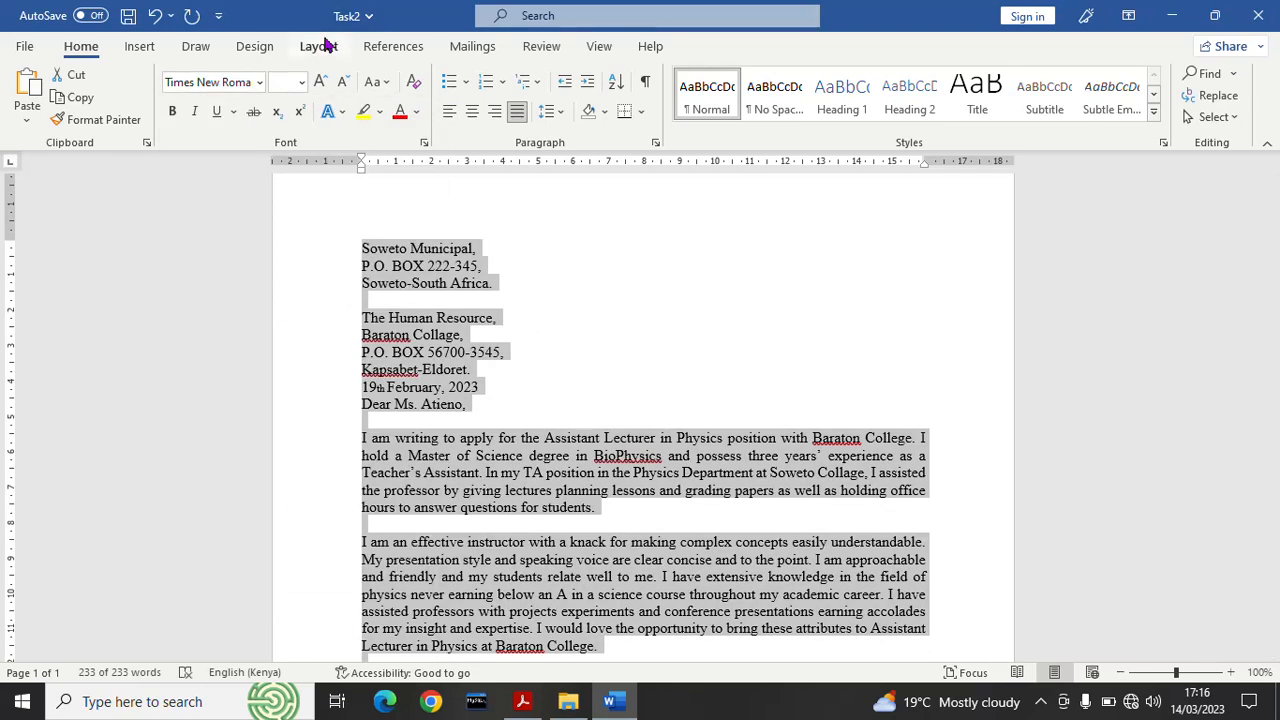
{"action": "left_click", "coordinate": [303, 84]}
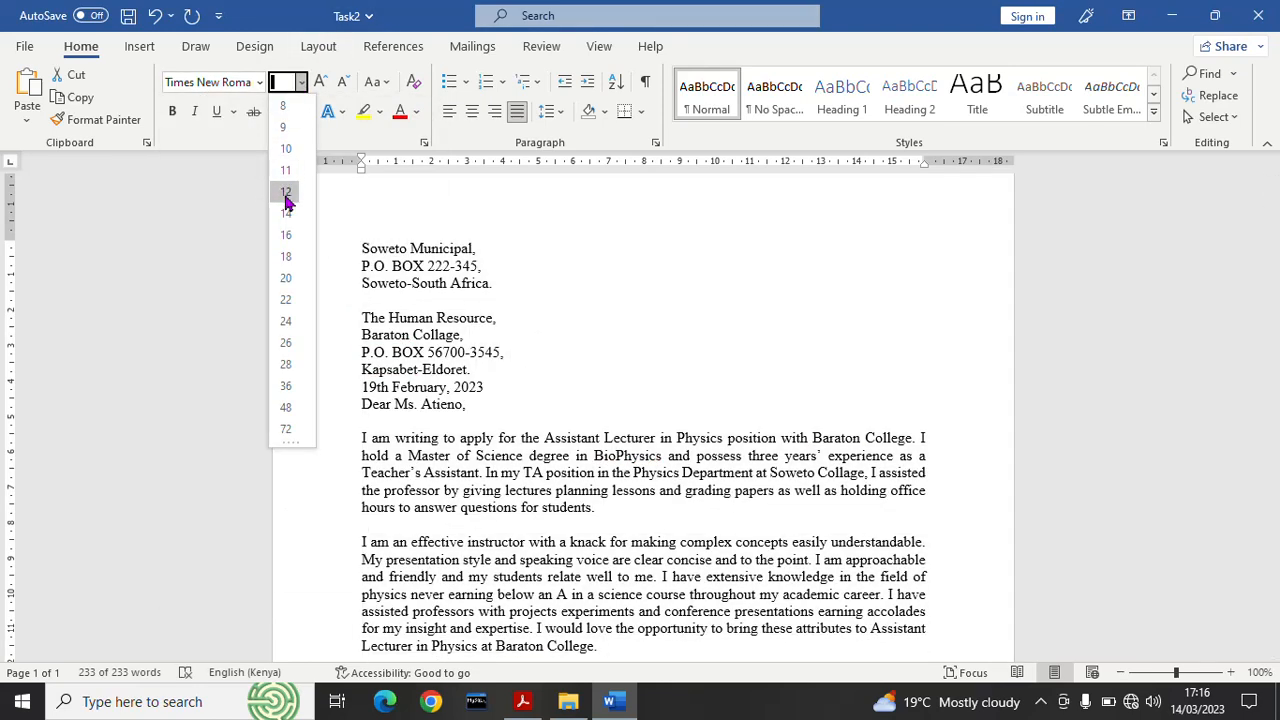
{"action": "left_click", "coordinate": [285, 195]}
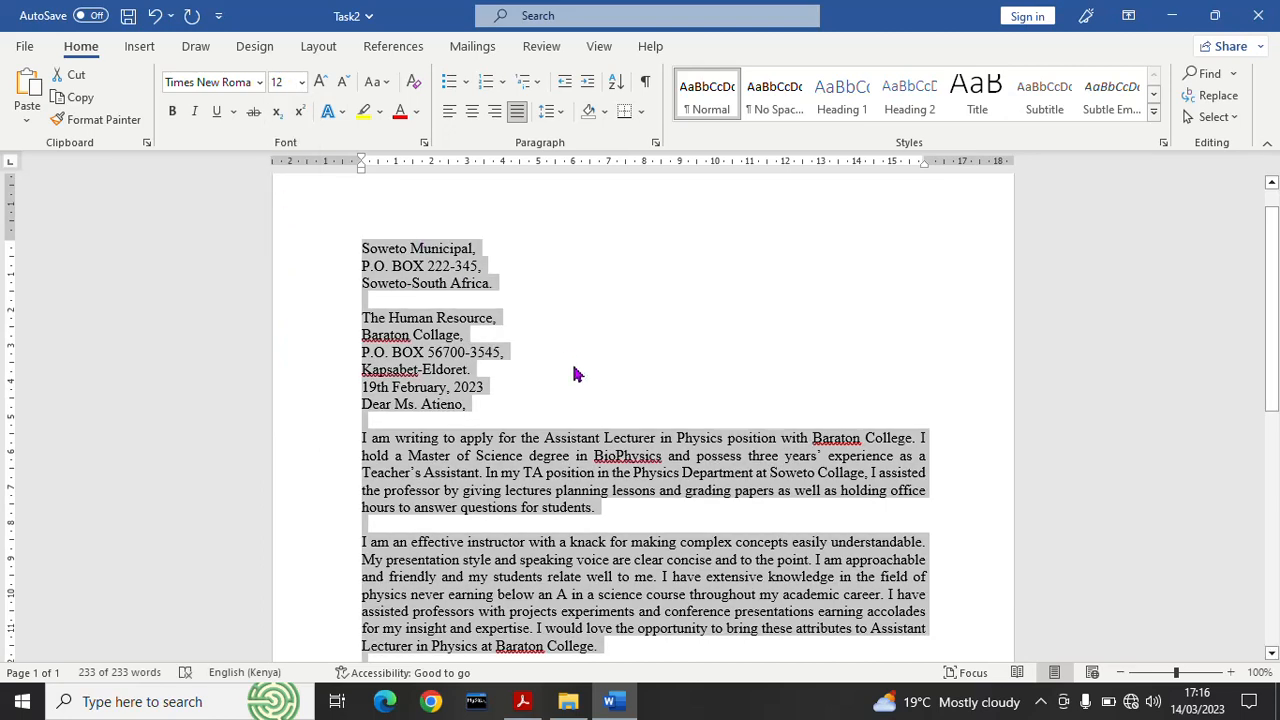
{"action": "left_click", "coordinate": [574, 374]}
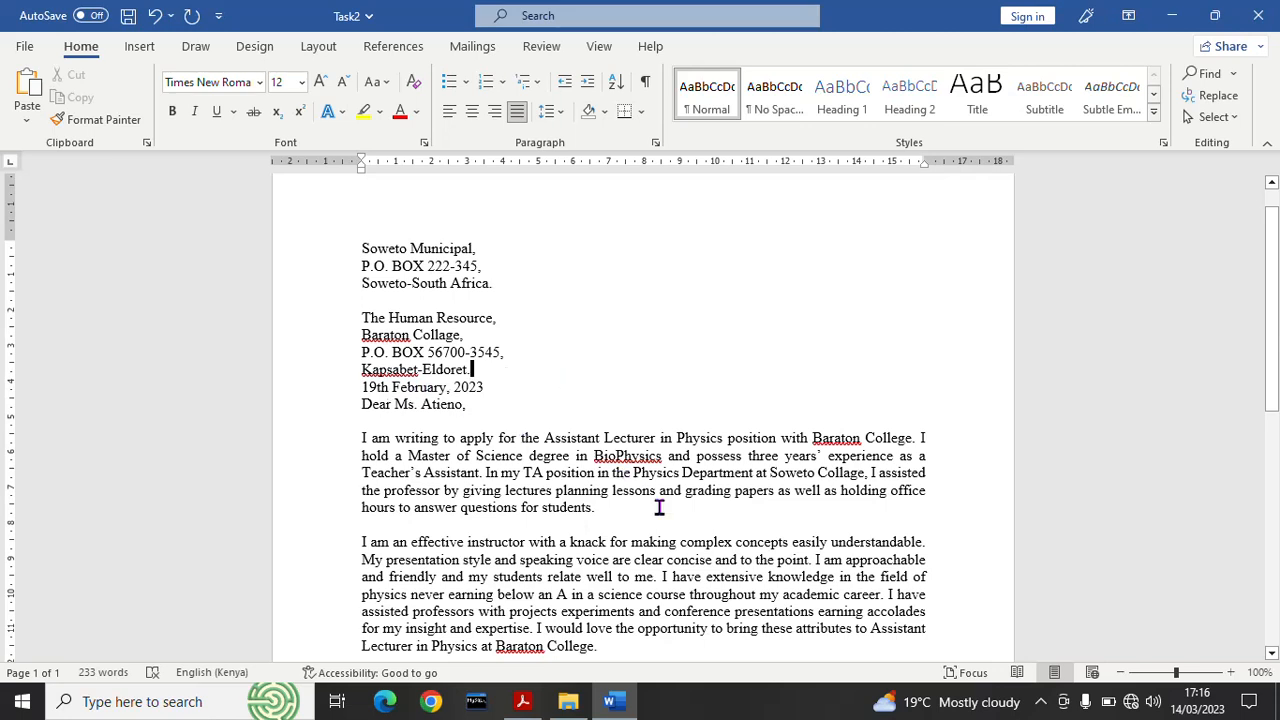
Right-align the date line "19th February, 2023".
{"action": "left_click", "coordinate": [335, 396]}
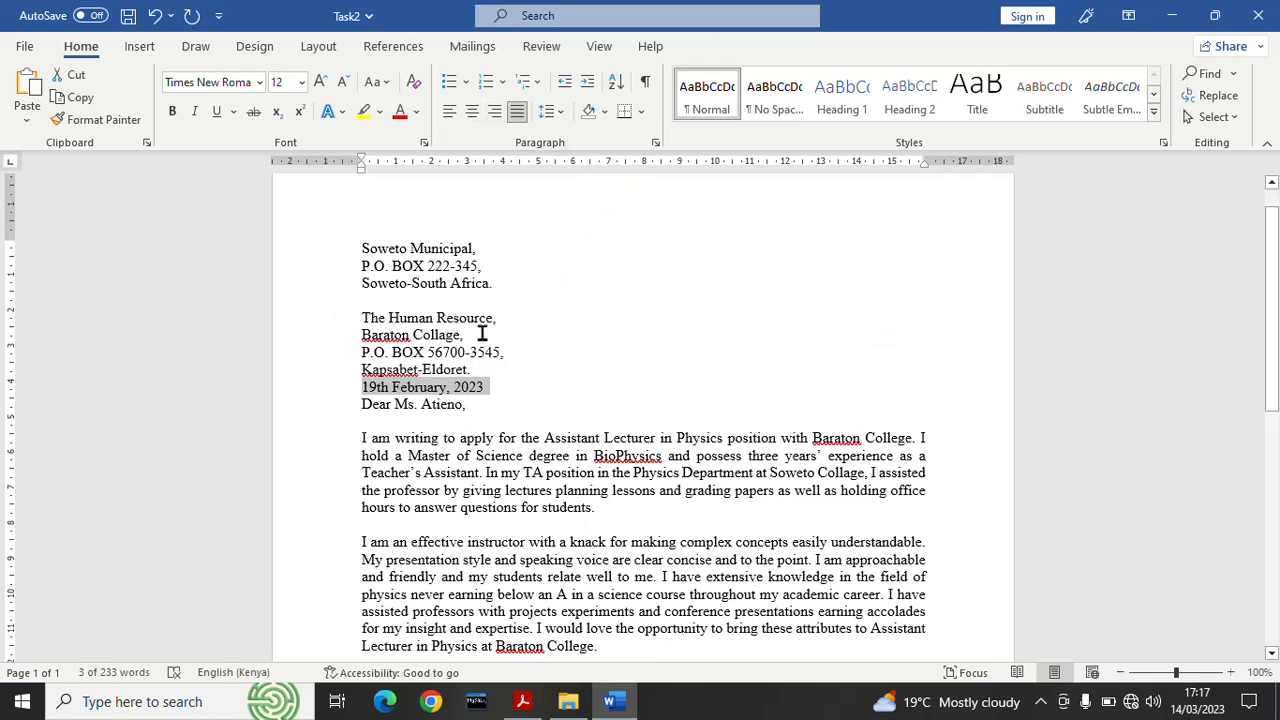
{"action": "left_click", "coordinate": [494, 116]}
{"action": "left_click", "coordinate": [706, 348]}
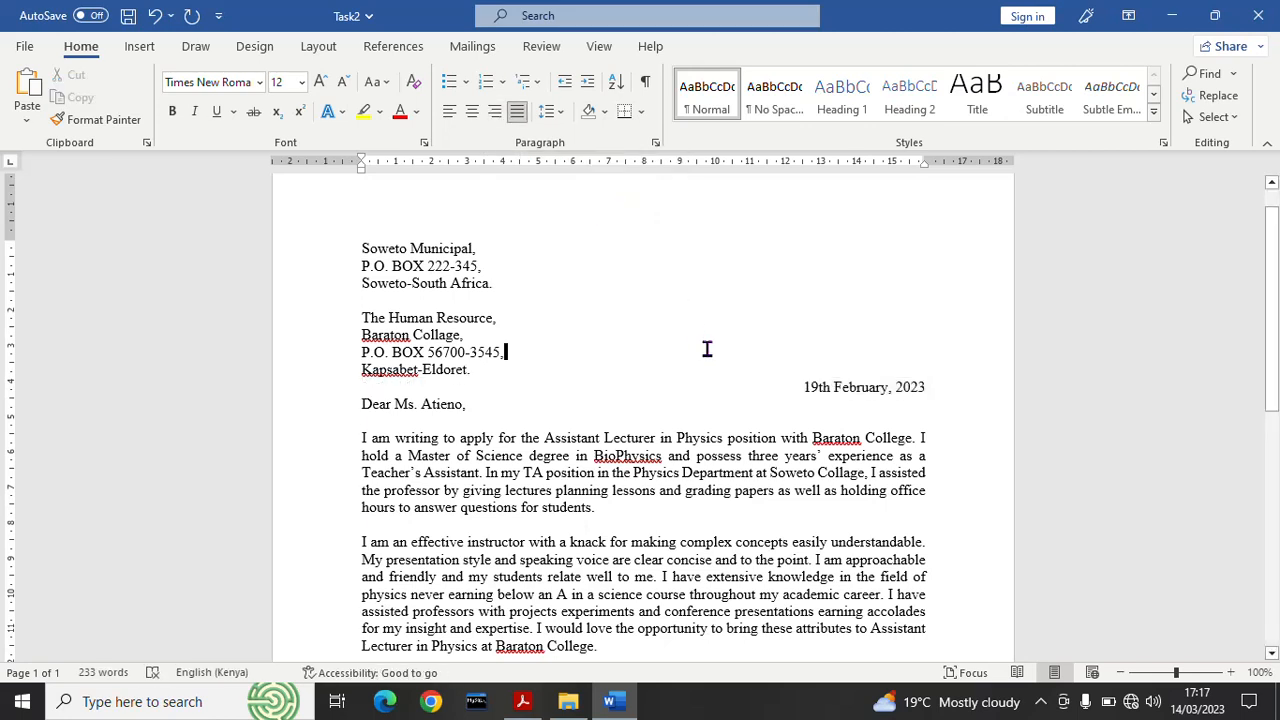
Review the formatted letter from the sender's address to the signature, and preview the line spacing options on the last body paragraph.
{"action": "mouse_move", "coordinate": [1264, 342]}
{"action": "left_mouse_down"}
{"action": "mouse_move", "coordinate": [1277, 476]}
{"action": "mouse_move", "coordinate": [1262, 592]}
{"action": "mouse_move", "coordinate": [1245, 479]}
{"action": "mouse_move", "coordinate": [1245, 307]}
{"action": "left_mouse_up"}
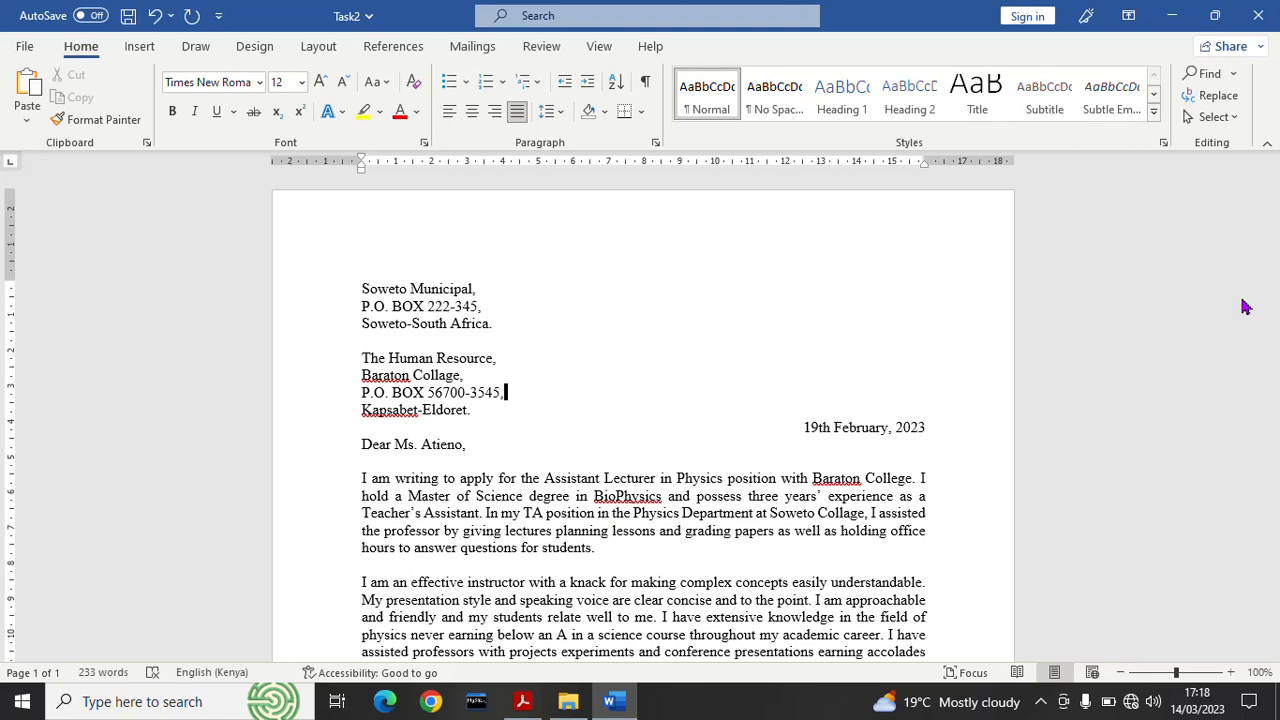
{"action": "mouse_move", "coordinate": [1276, 300]}
{"action": "left_mouse_down"}
{"action": "mouse_move", "coordinate": [1277, 428]}
{"action": "mouse_move", "coordinate": [1277, 409]}
{"action": "left_mouse_up"}
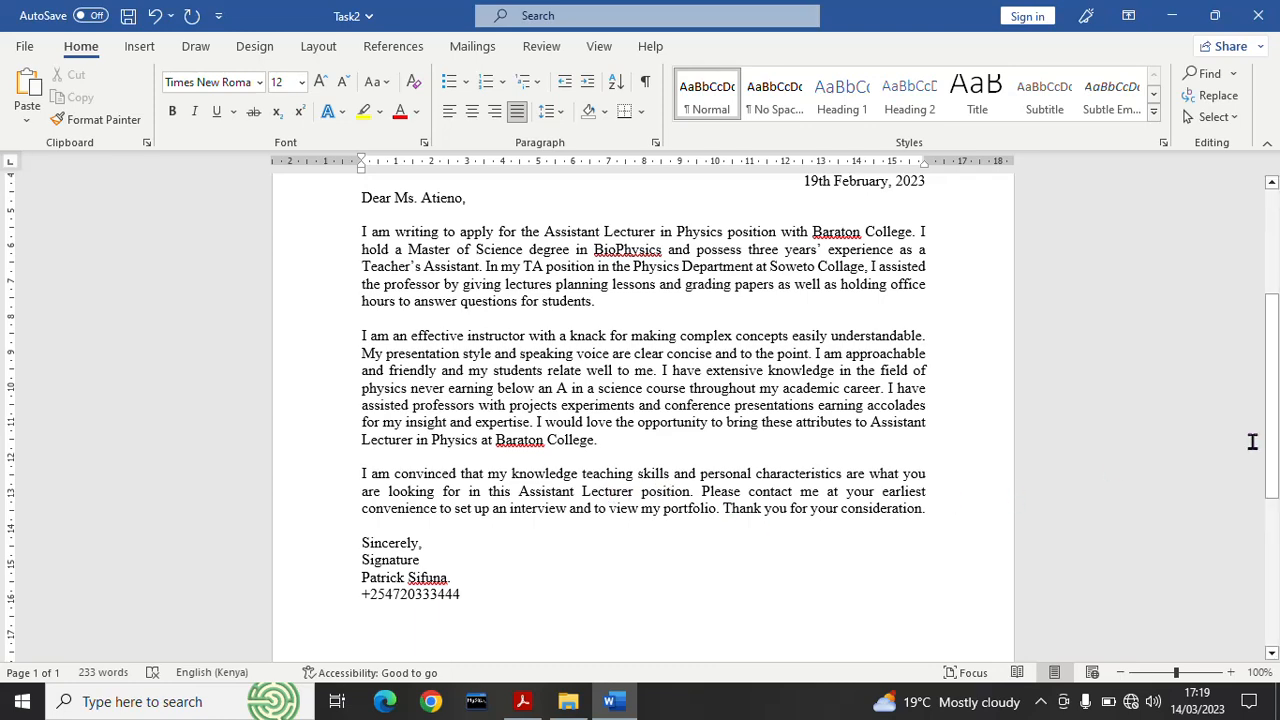
{"action": "mouse_move", "coordinate": [1277, 447]}
{"action": "left_mouse_down"}
{"action": "mouse_move", "coordinate": [1278, 421]}
{"action": "mouse_move", "coordinate": [1278, 441]}
{"action": "left_mouse_up"}
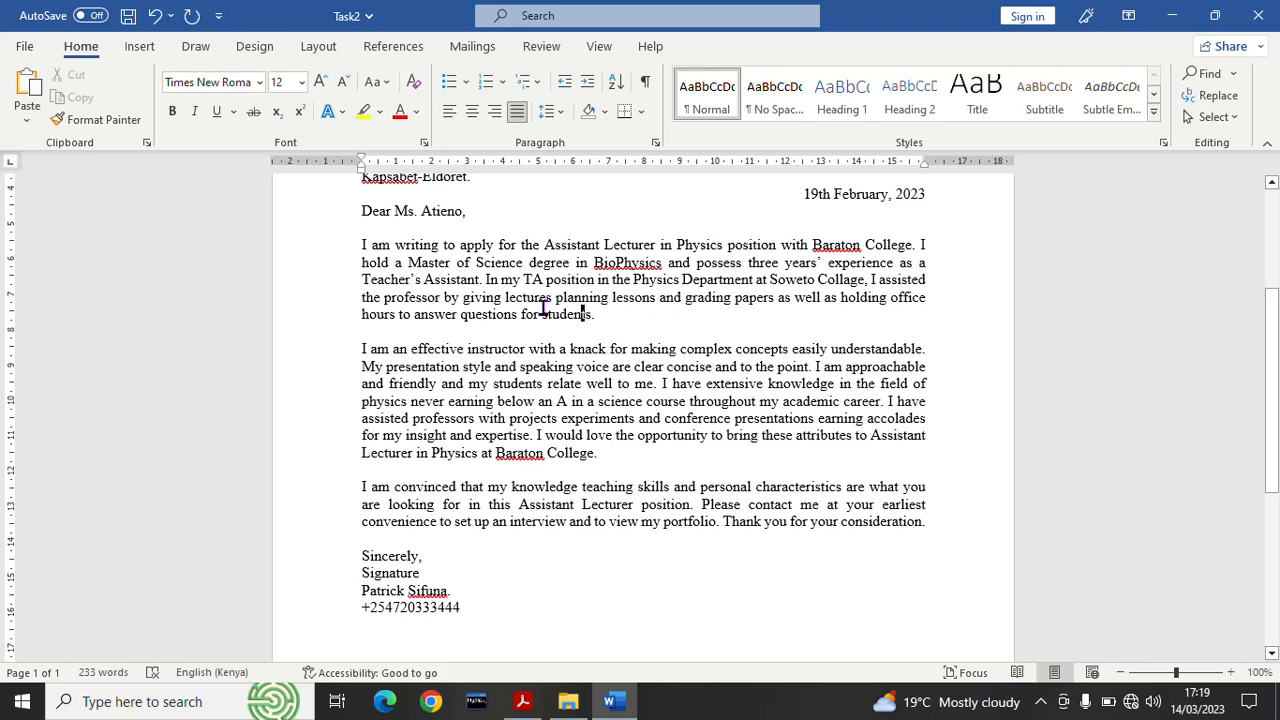
{"action": "left_click_drag", "start_coordinate": [594, 314], "coordinate": [506, 298]}
{"action": "left_click_drag", "start_coordinate": [634, 418], "coordinate": [510, 419]}
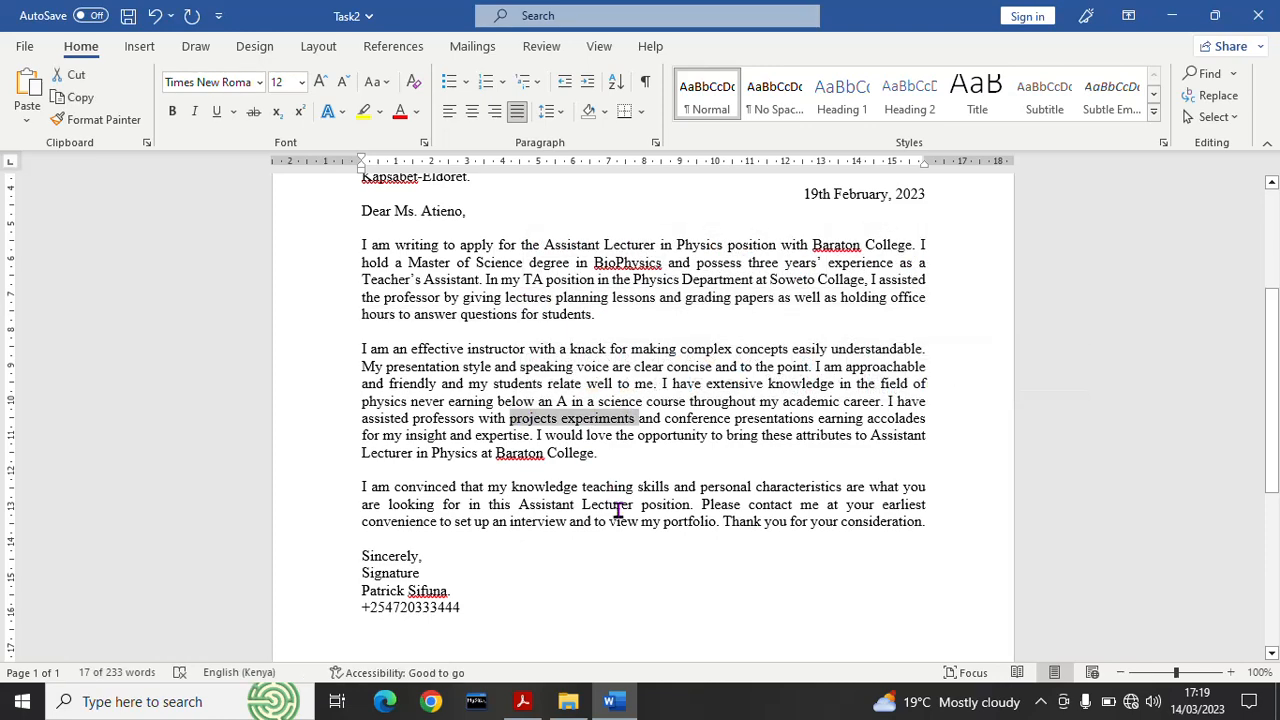
{"action": "left_click_drag", "start_coordinate": [618, 508], "coordinate": [517, 504]}
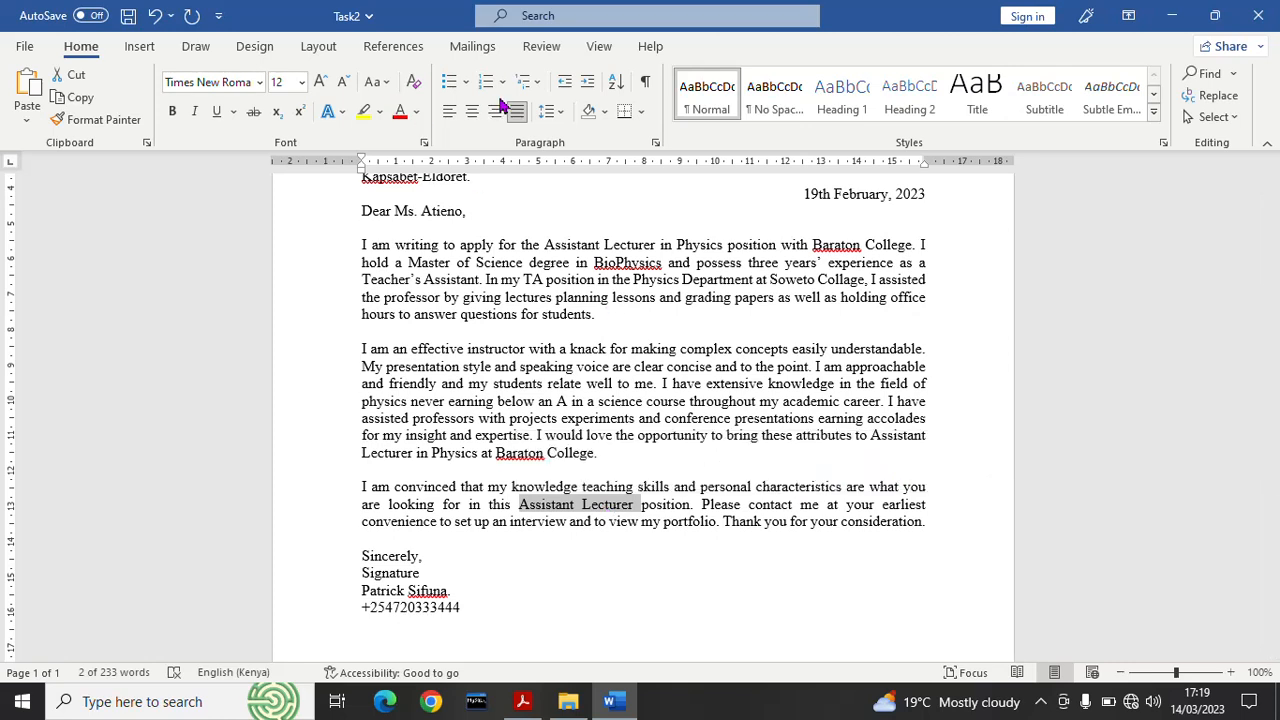
{"action": "left_click", "coordinate": [563, 112]}
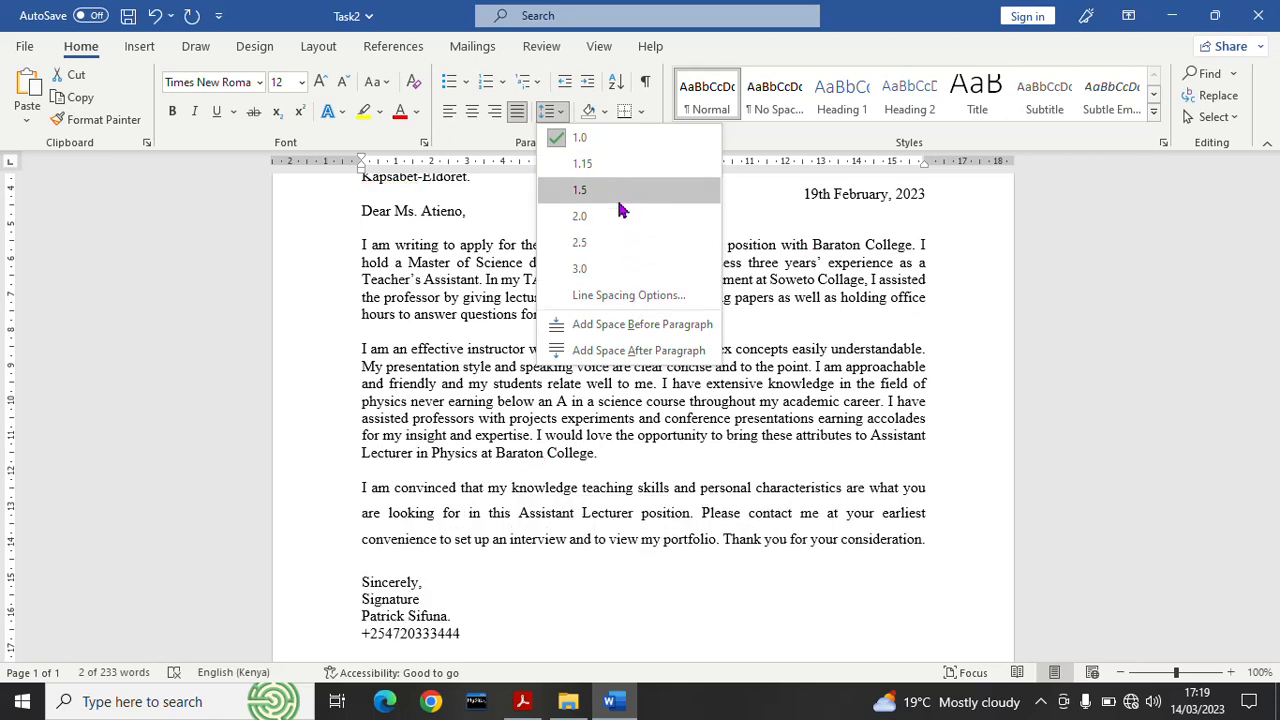
{"action": "left_click", "coordinate": [455, 138]}
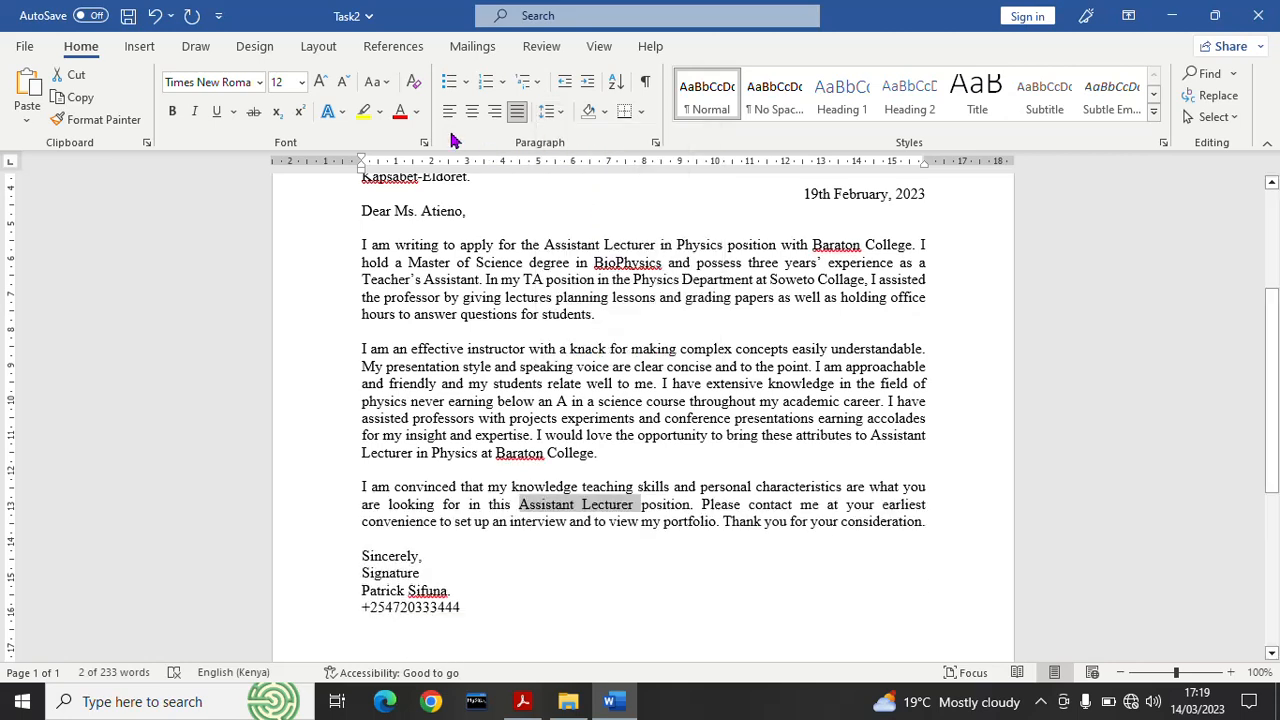
Review the indentation, line spacing, and line and page break settings of the last body paragraph without changing them.
{"action": "left_click", "coordinate": [566, 115]}
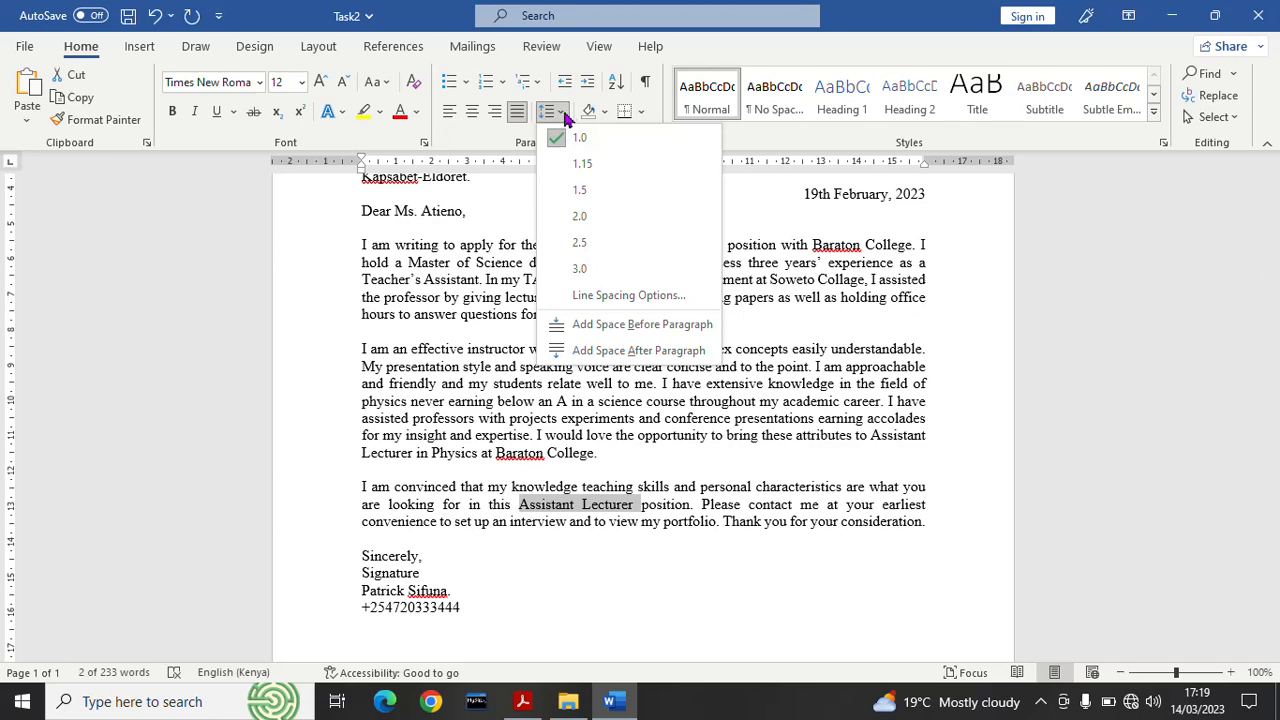
{"action": "left_click", "coordinate": [617, 306]}
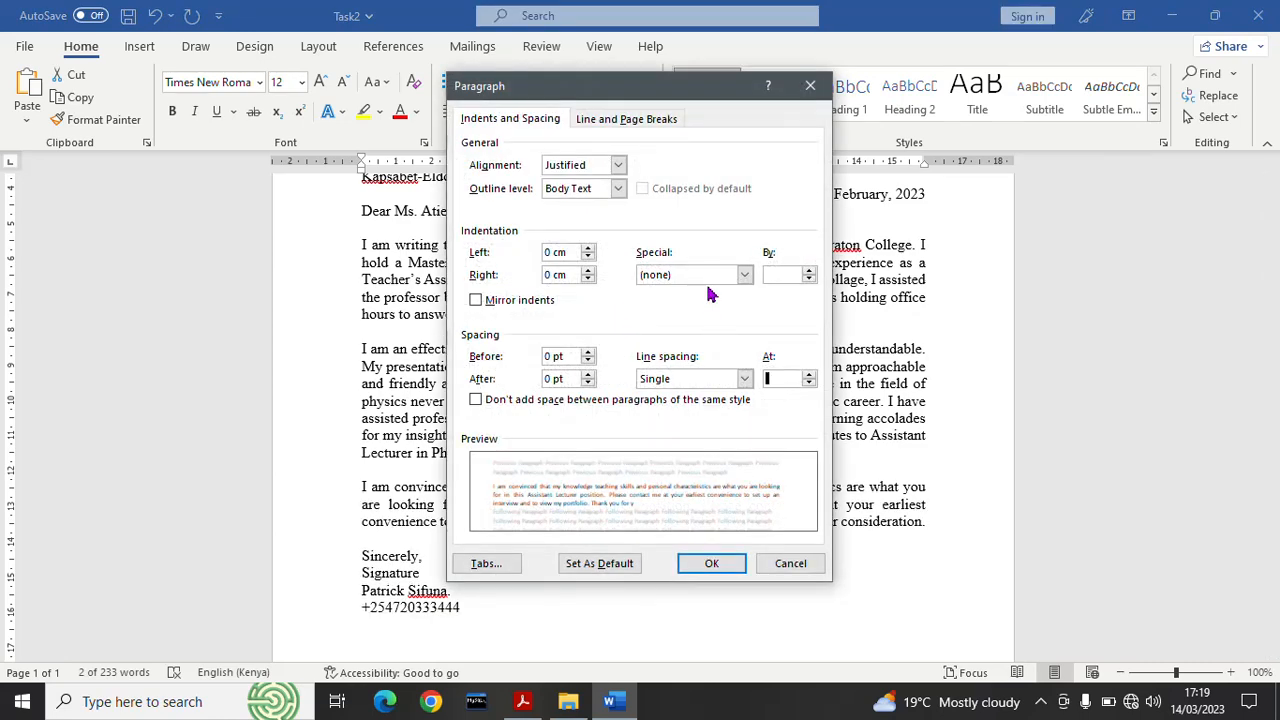
{"action": "left_click", "coordinate": [612, 122]}
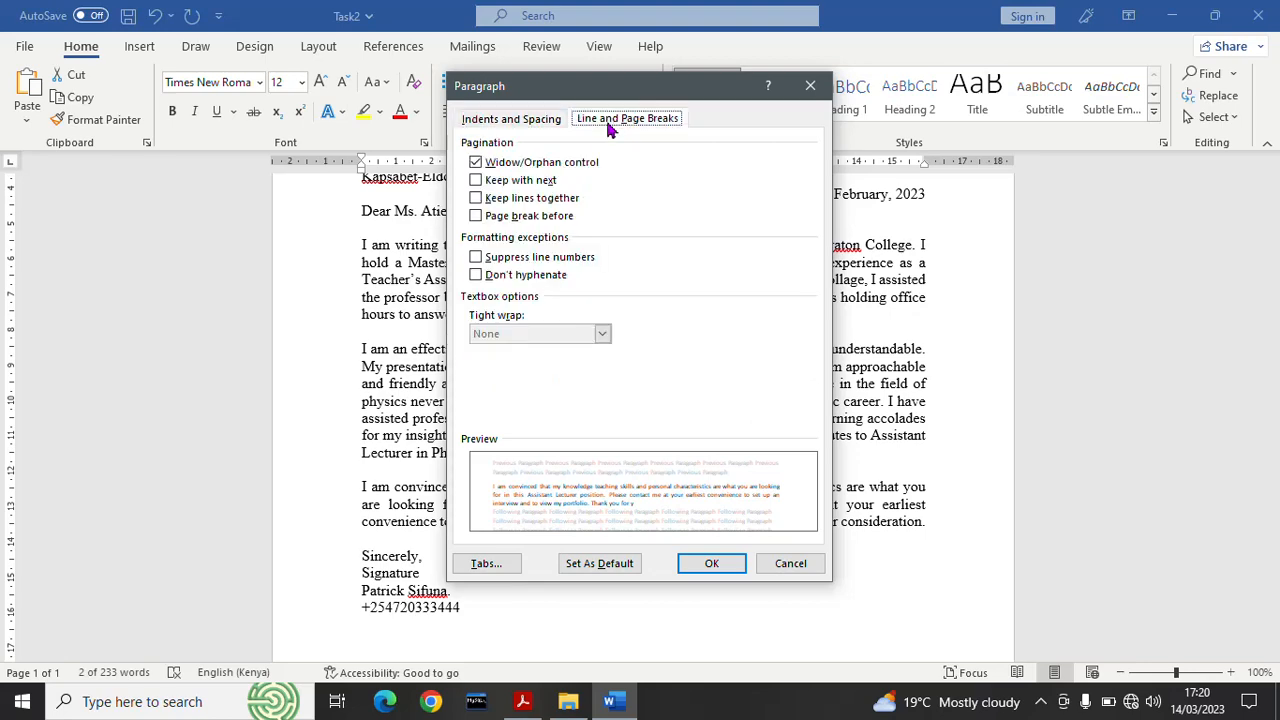
{"action": "left_click", "coordinate": [811, 85]}
{"action": "left_click", "coordinate": [694, 596]}
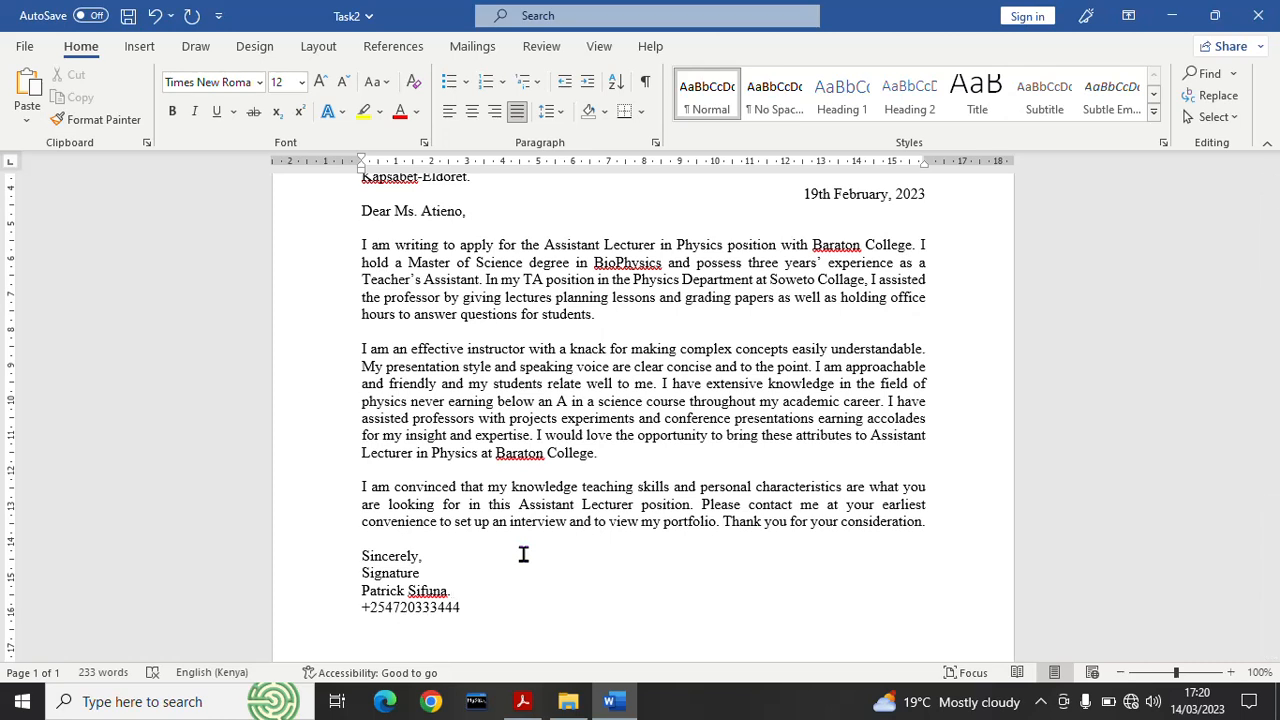
Check the blank lines separating the salutation and the body paragraphs of the letter.
{"action": "left_click", "coordinate": [397, 332]}
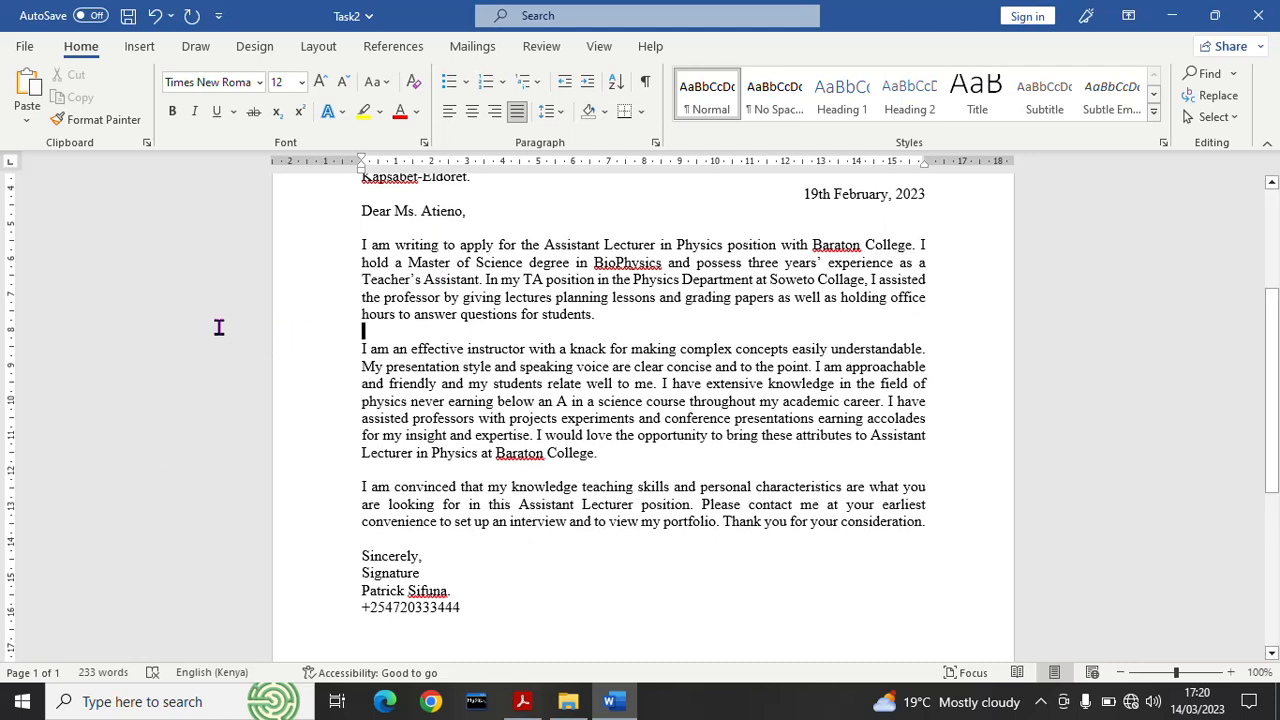
{"action": "left_click", "coordinate": [281, 336]}
{"action": "left_click", "coordinate": [367, 338]}
{"action": "left_click", "coordinate": [380, 472]}
{"action": "left_click", "coordinate": [369, 226]}
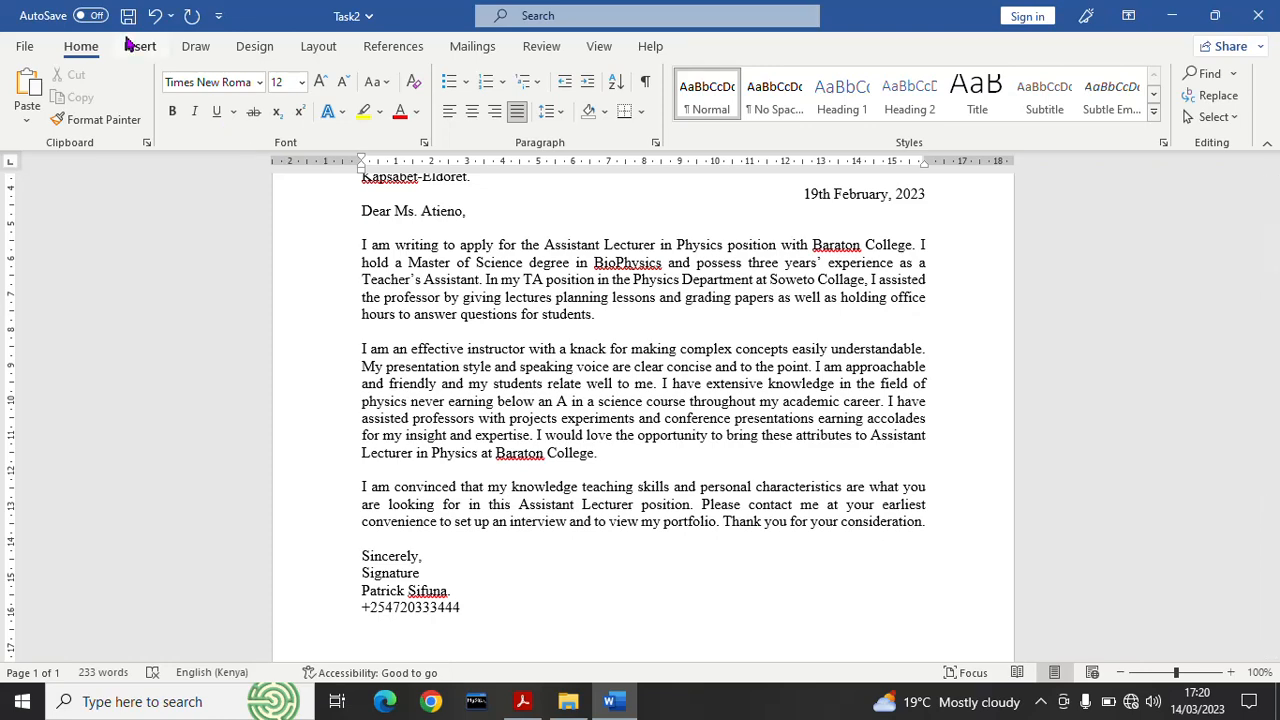
Try the Narrow page margins on the letter, and restore the Normal margins.
{"action": "left_click", "coordinate": [316, 47]}
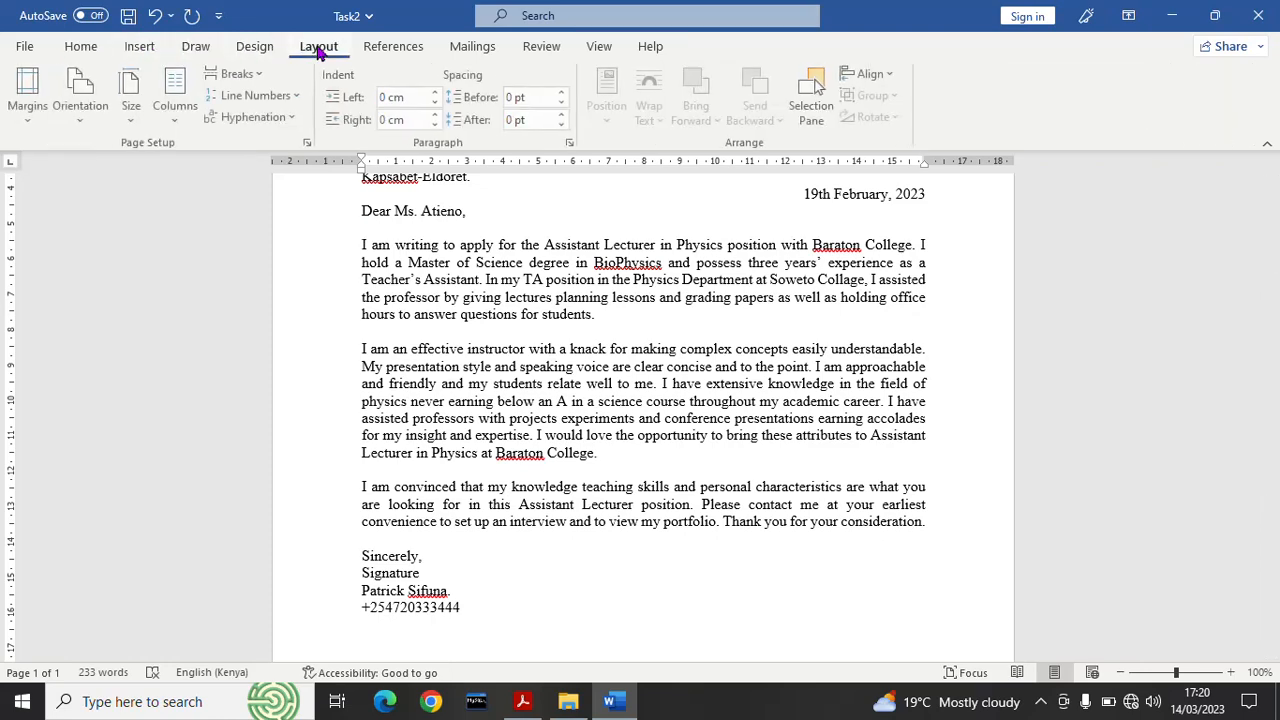
{"action": "left_click", "coordinate": [39, 116]}
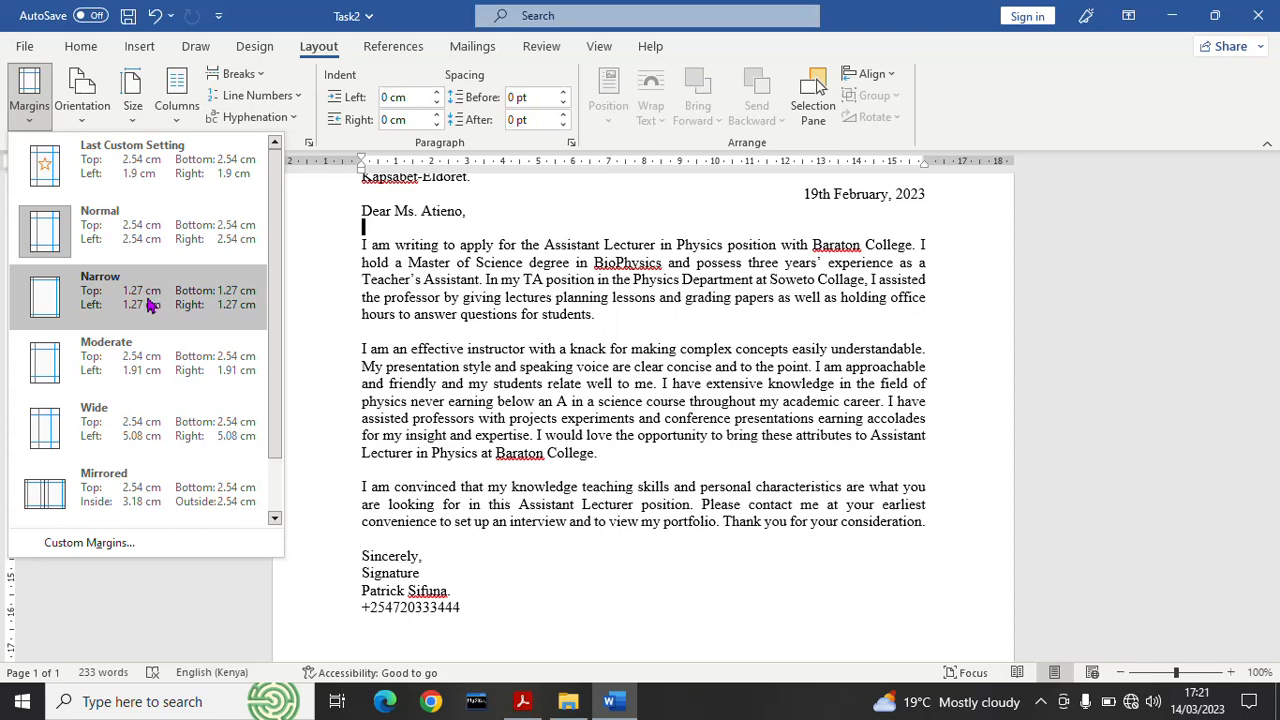
{"action": "key", "text": "Escape"}
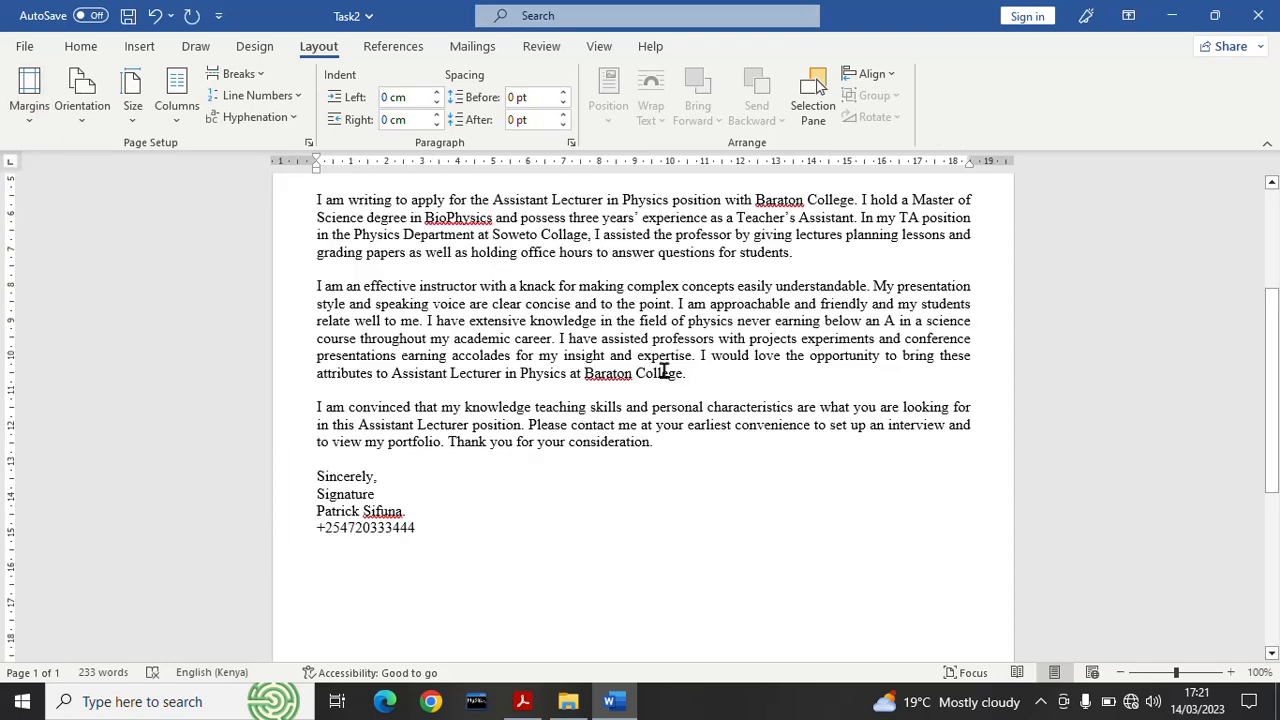
{"action": "mouse_move", "coordinate": [1273, 427]}
{"action": "left_mouse_down"}
{"action": "mouse_move", "coordinate": [1275, 318]}
{"action": "mouse_move", "coordinate": [1277, 600]}
{"action": "mouse_move", "coordinate": [1277, 326]}
{"action": "left_mouse_up"}
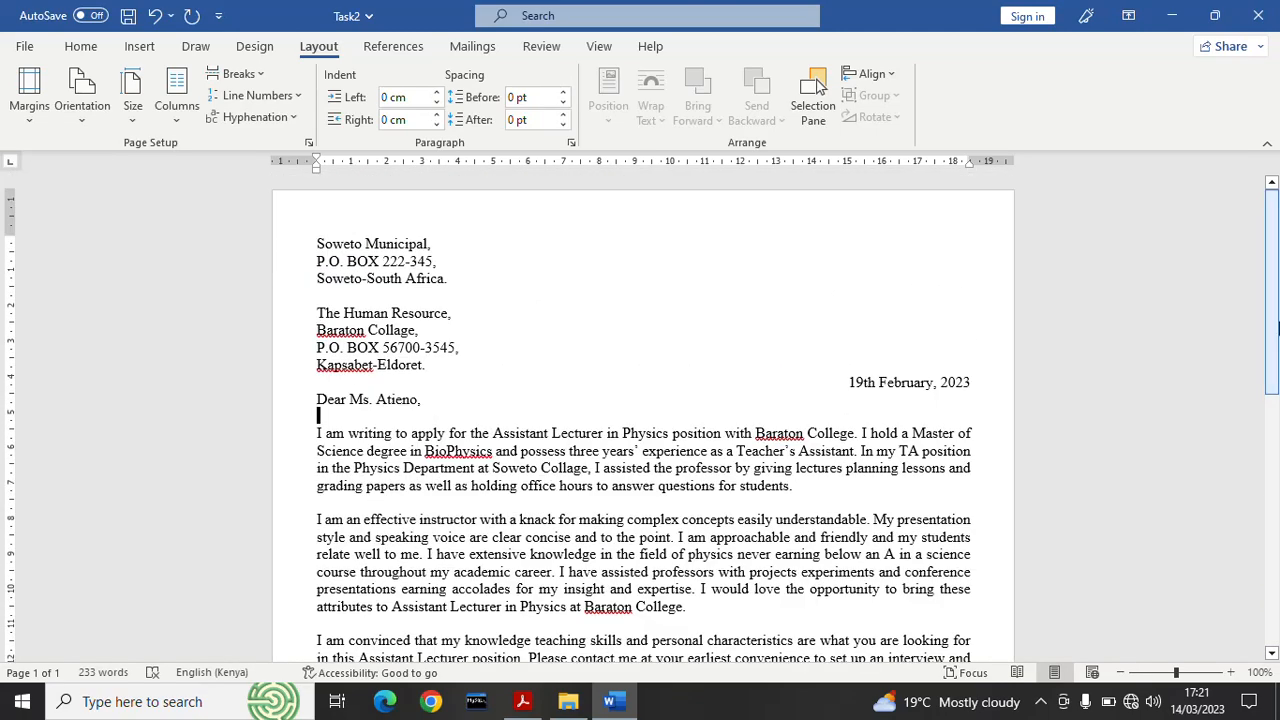
{"action": "left_click", "coordinate": [28, 118]}
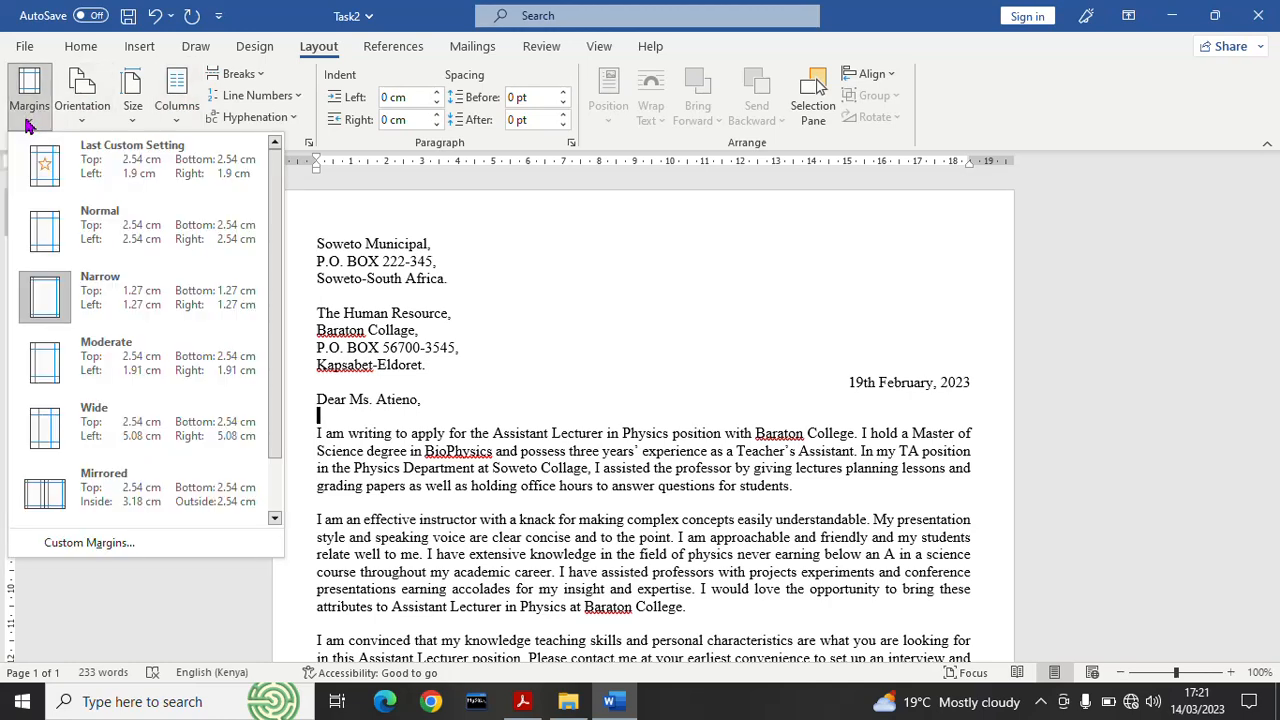
{"action": "left_click", "coordinate": [108, 224]}
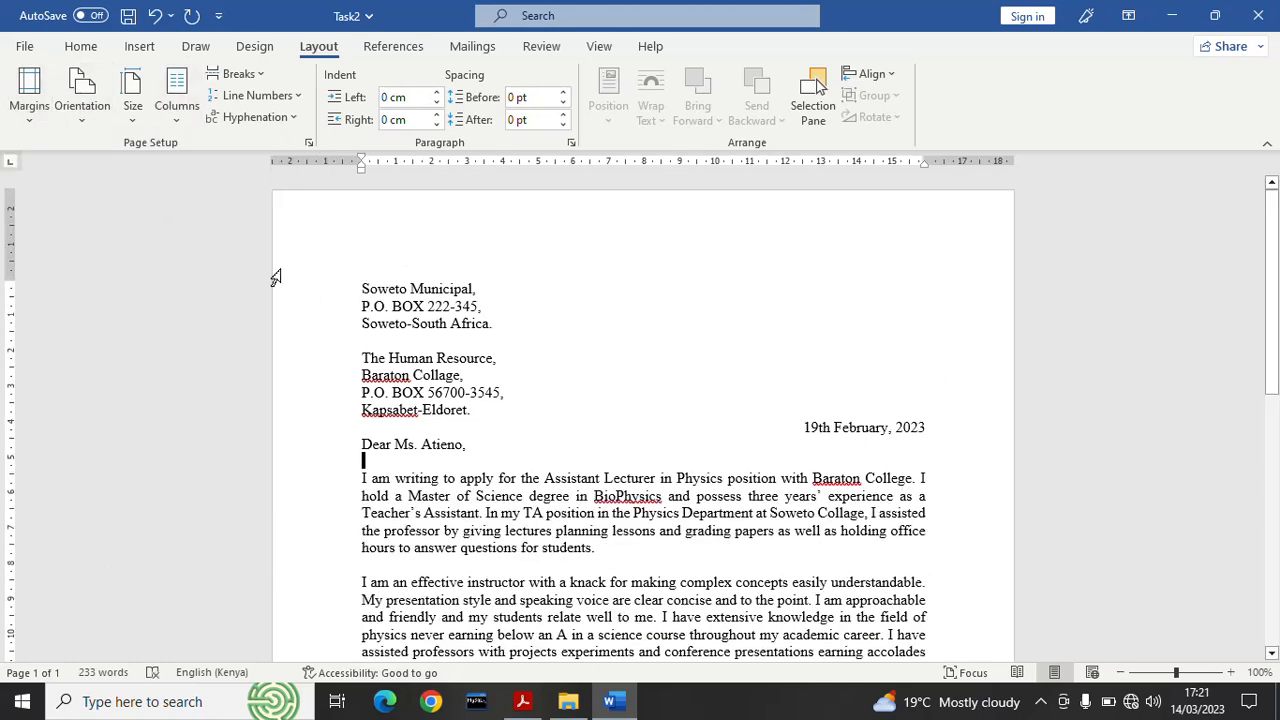
Compare the page margin presets with the letter's layout, leaving the Normal margins in place.
{"action": "mouse_move", "coordinate": [1276, 292]}
{"action": "left_mouse_down"}
{"action": "mouse_move", "coordinate": [1276, 457]}
{"action": "mouse_move", "coordinate": [1276, 333]}
{"action": "left_mouse_up"}
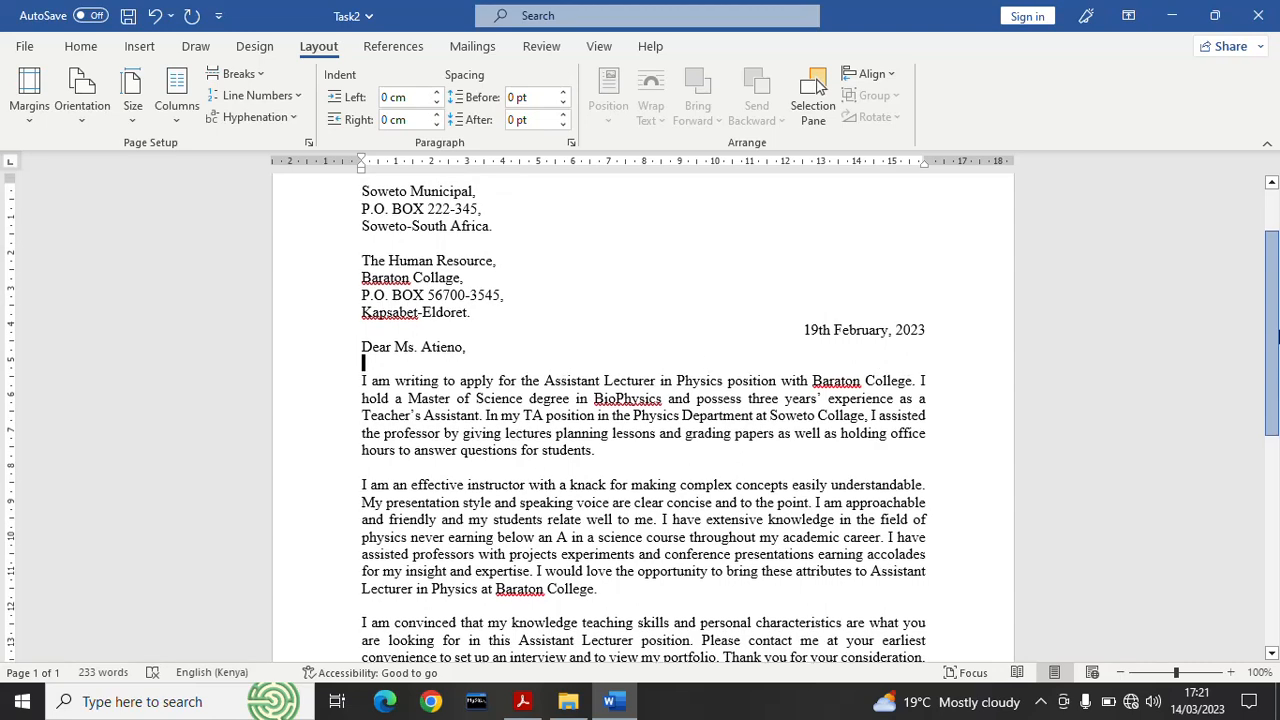
{"action": "left_click", "coordinate": [25, 117]}
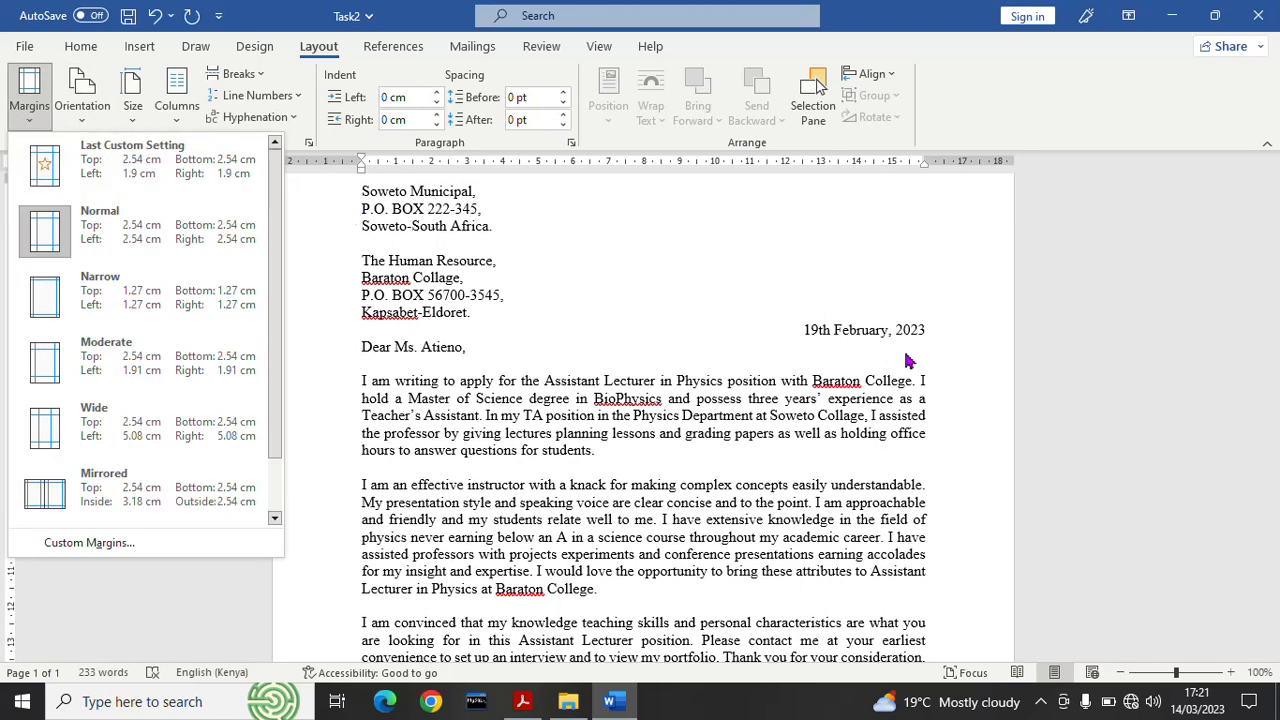
{"action": "left_click", "coordinate": [680, 283]}
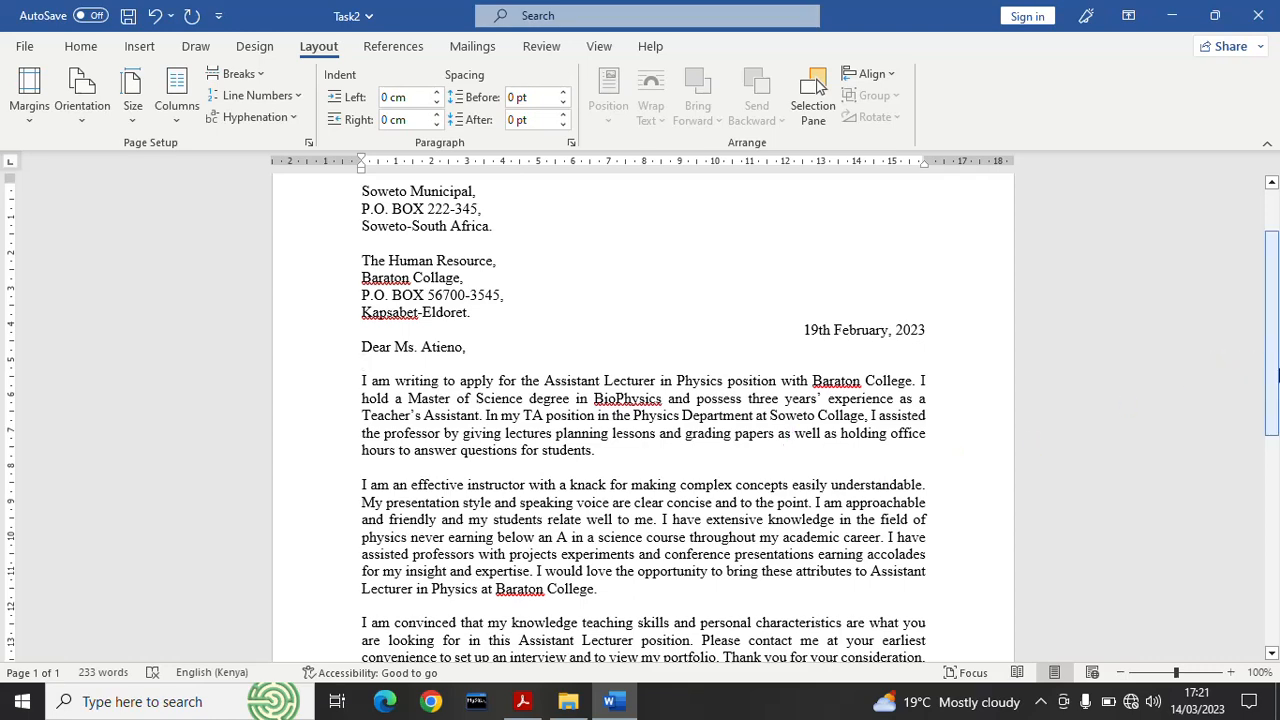
{"action": "mouse_move", "coordinate": [1277, 378]}
{"action": "left_mouse_down"}
{"action": "mouse_move", "coordinate": [1277, 550]}
{"action": "mouse_move", "coordinate": [1277, 418]}
{"action": "left_mouse_up"}
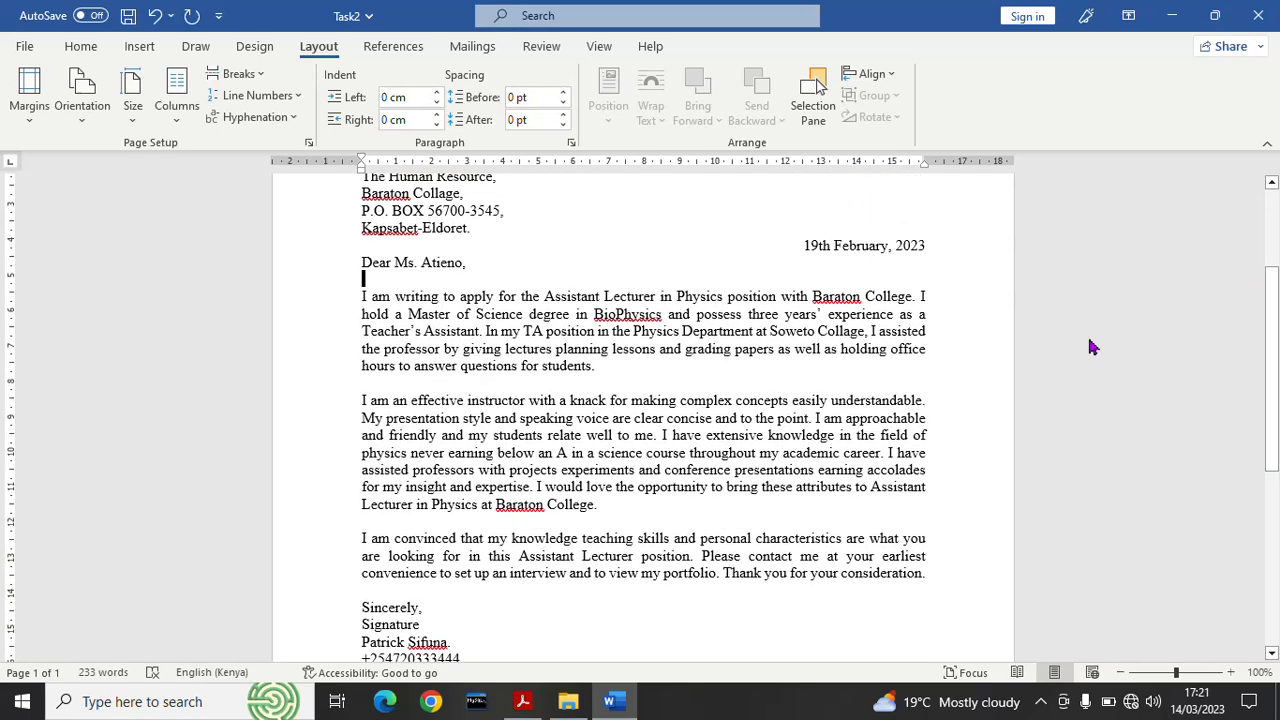
Try left alignment on the three body paragraphs, and justify them again.
{"action": "left_click", "coordinate": [83, 47]}
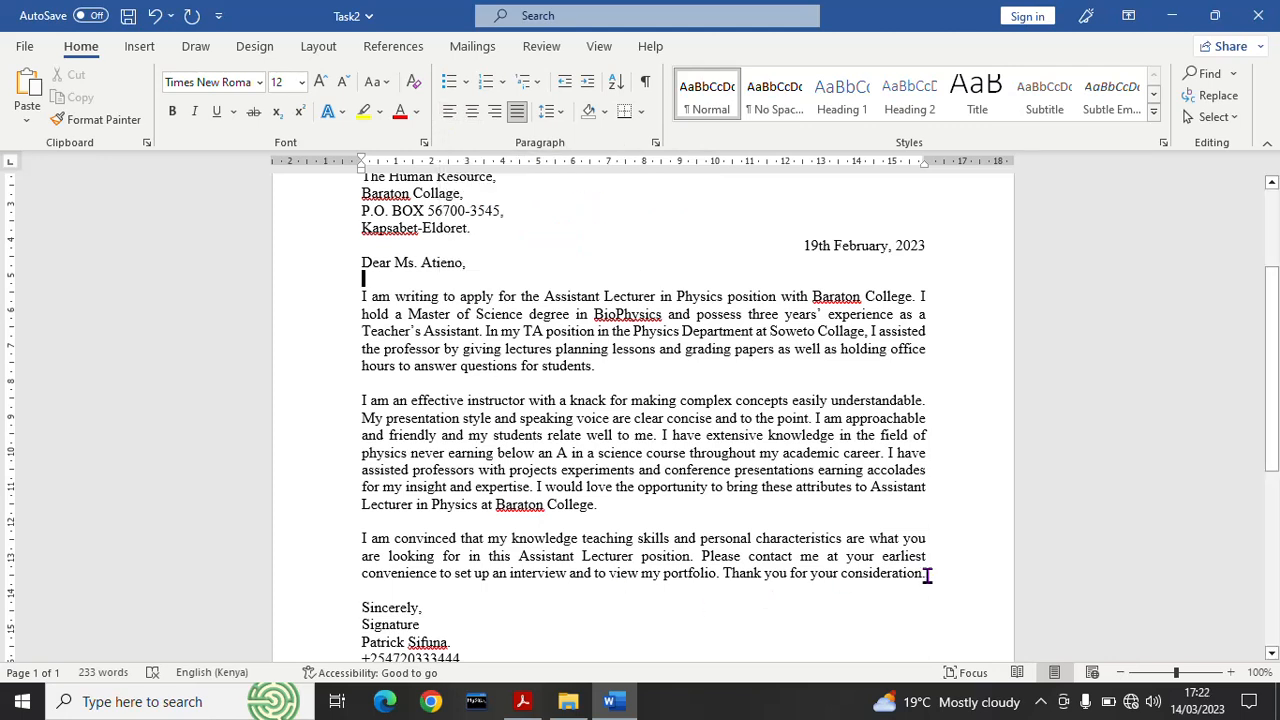
{"action": "left_click_drag", "start_coordinate": [928, 575], "coordinate": [341, 298]}
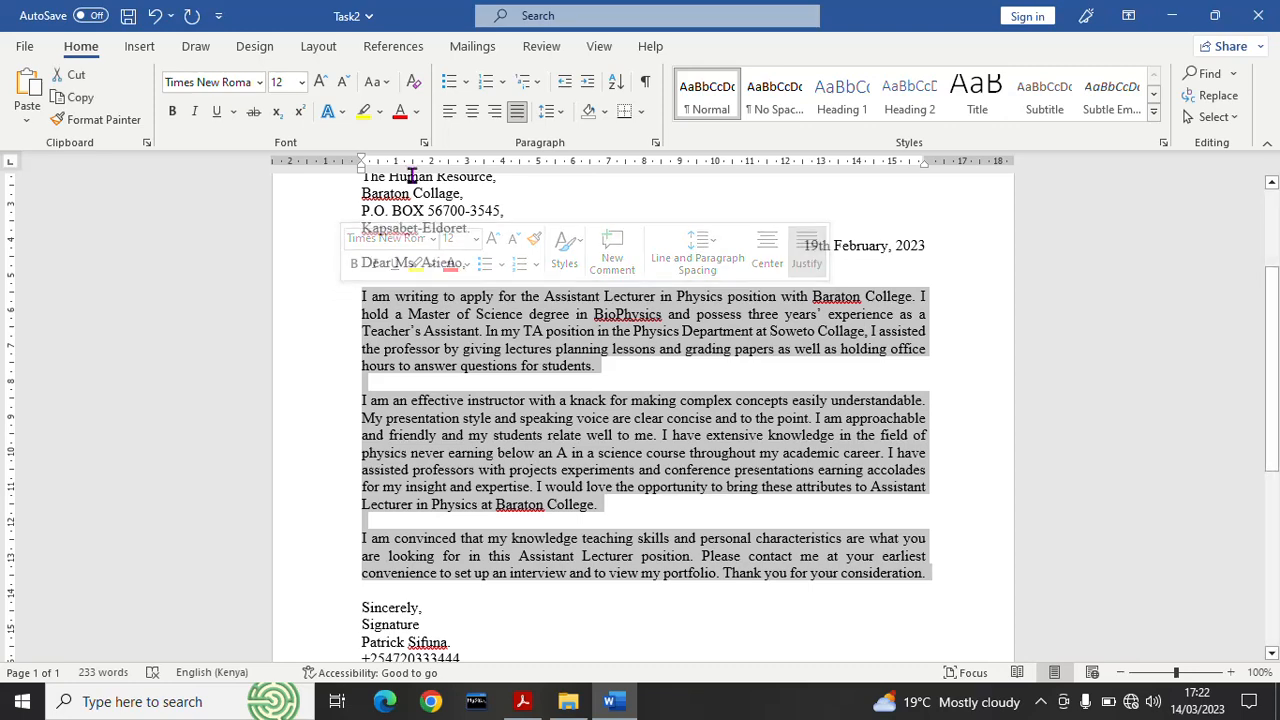
{"action": "left_click", "coordinate": [449, 114]}
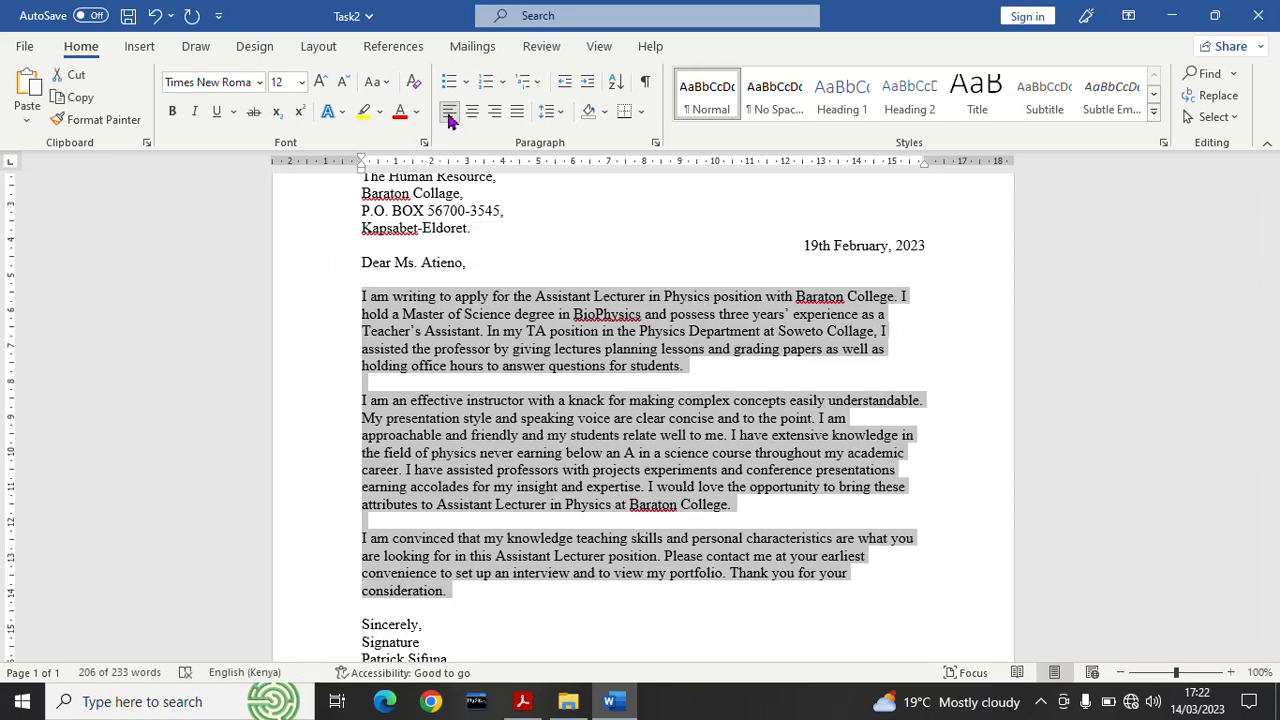
{"action": "left_click", "coordinate": [517, 112]}
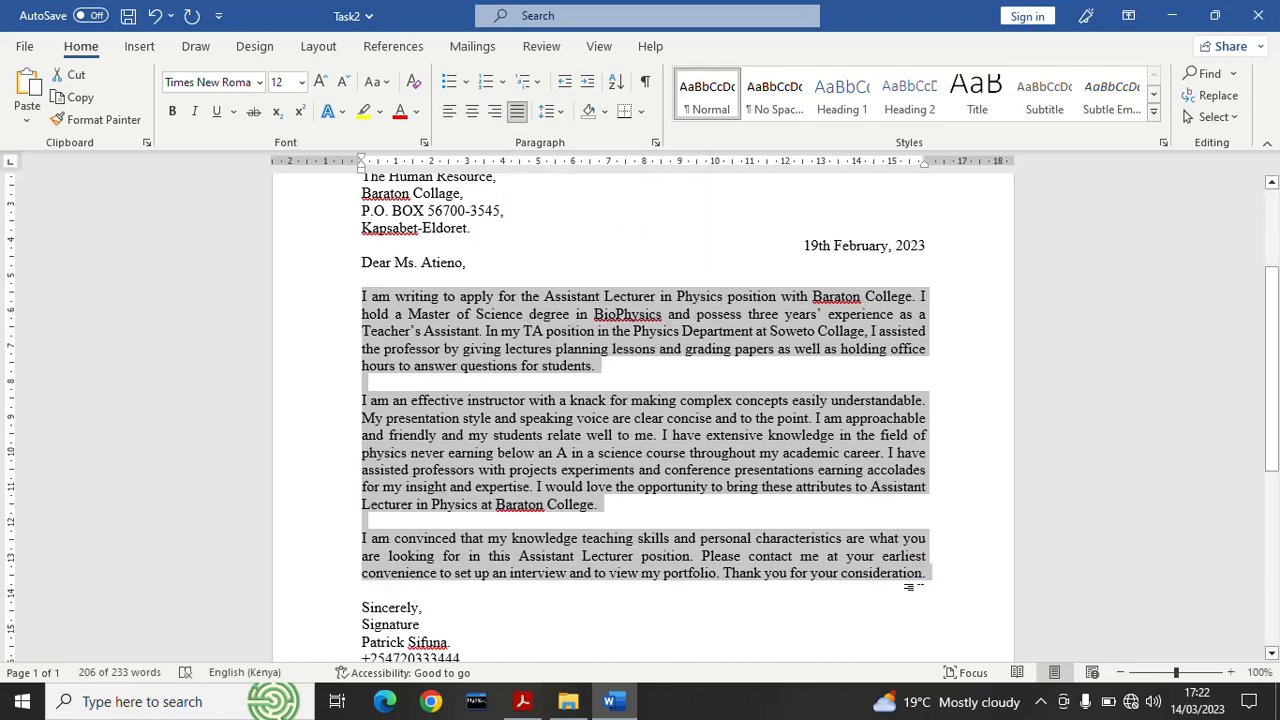
{"action": "left_click", "coordinate": [908, 590]}
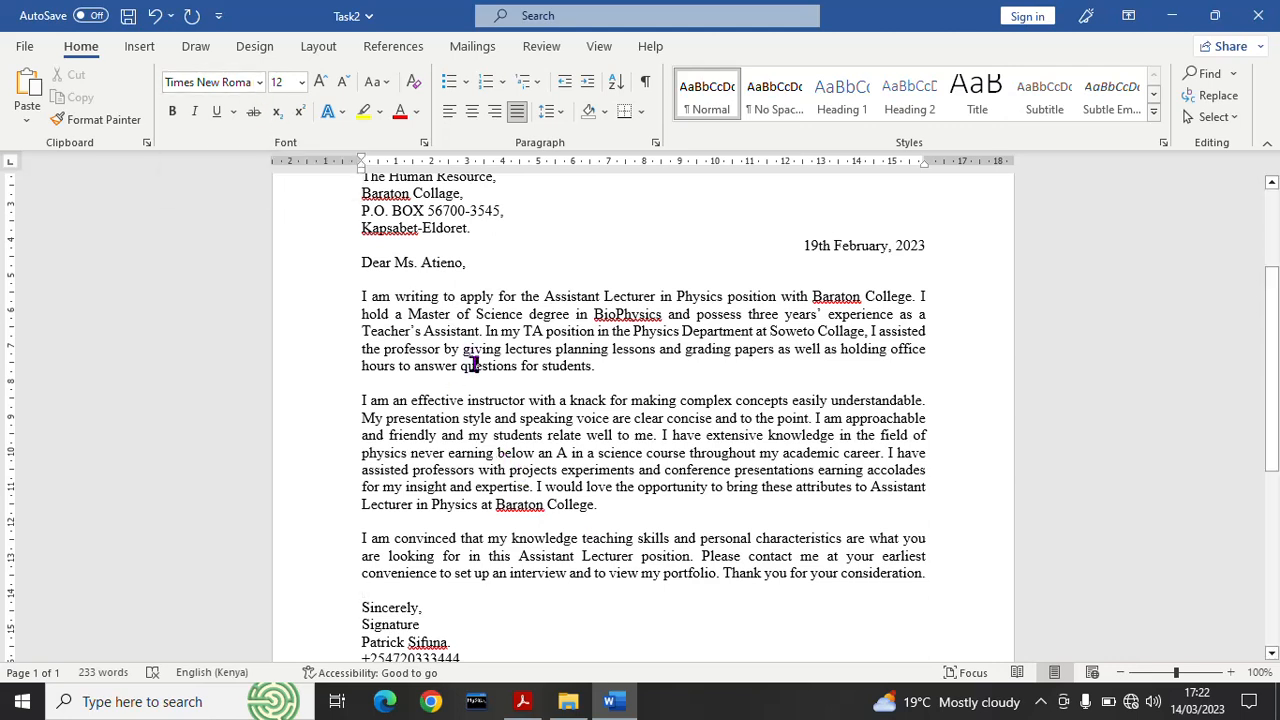
Select the entire letter and set its font to Arial.
{"action": "left_click", "coordinate": [259, 86]}
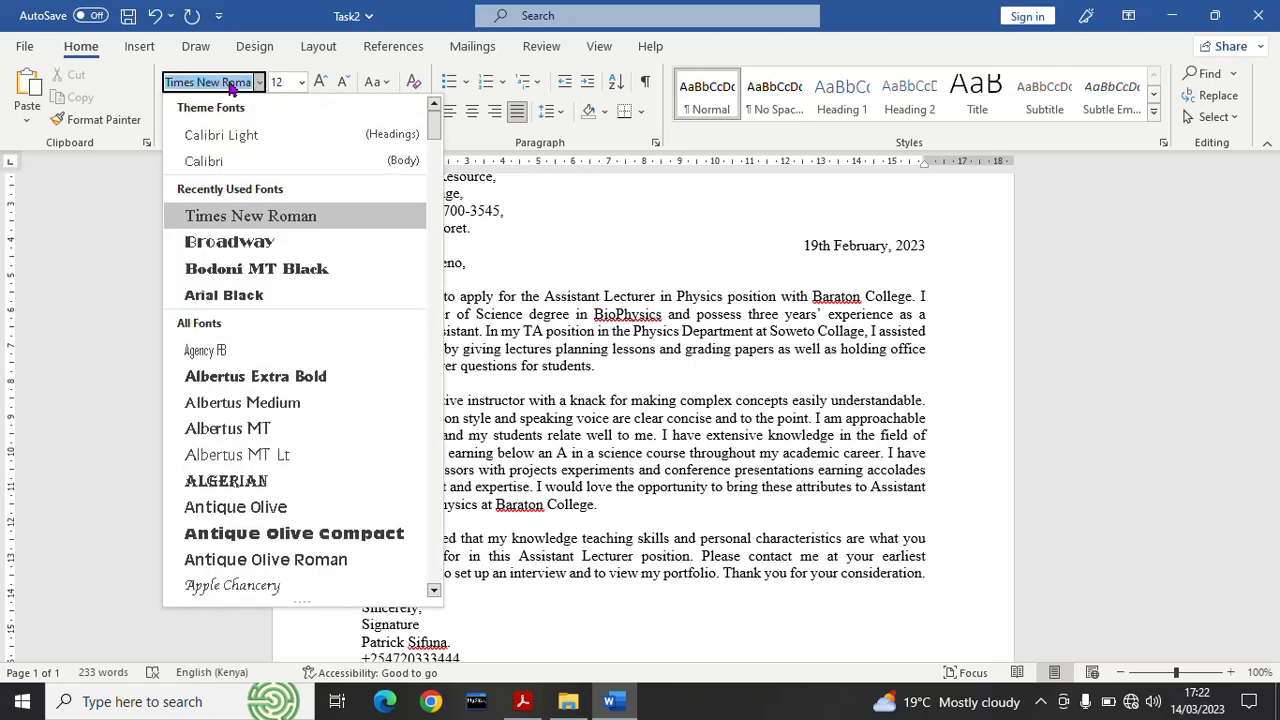
{"action": "left_click", "coordinate": [571, 414]}
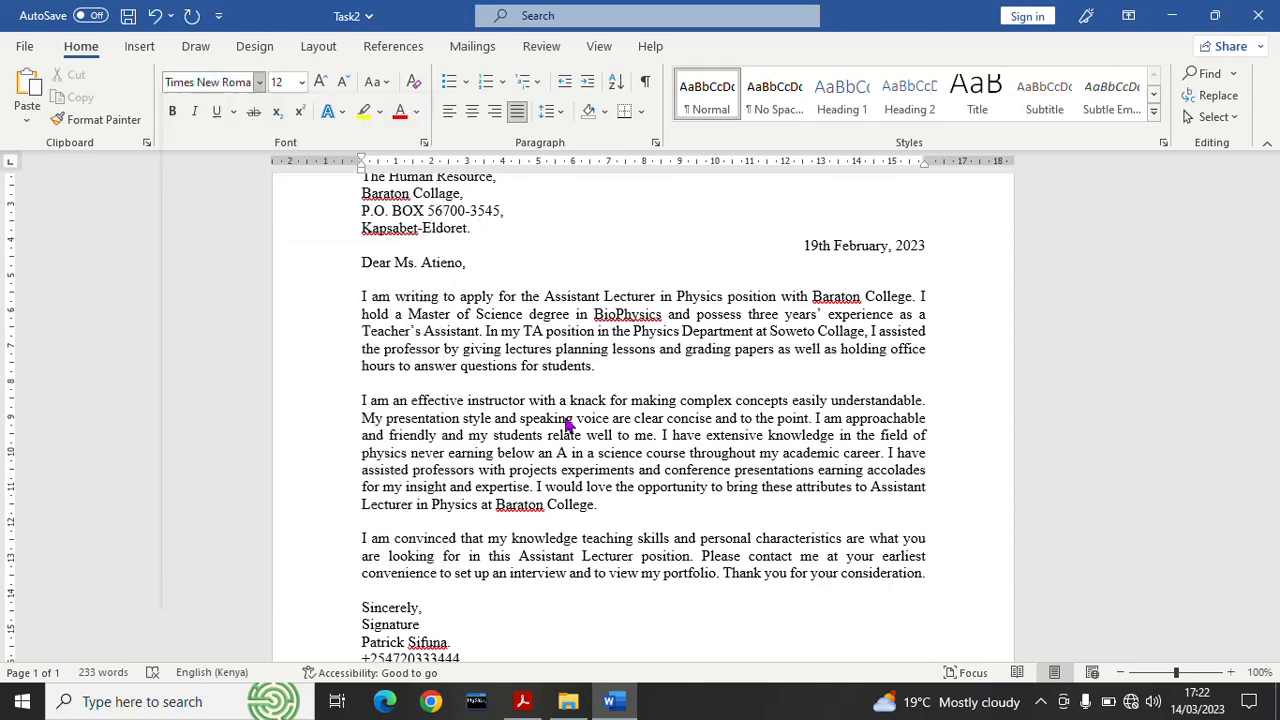
{"action": "key", "text": "ctrl+a"}
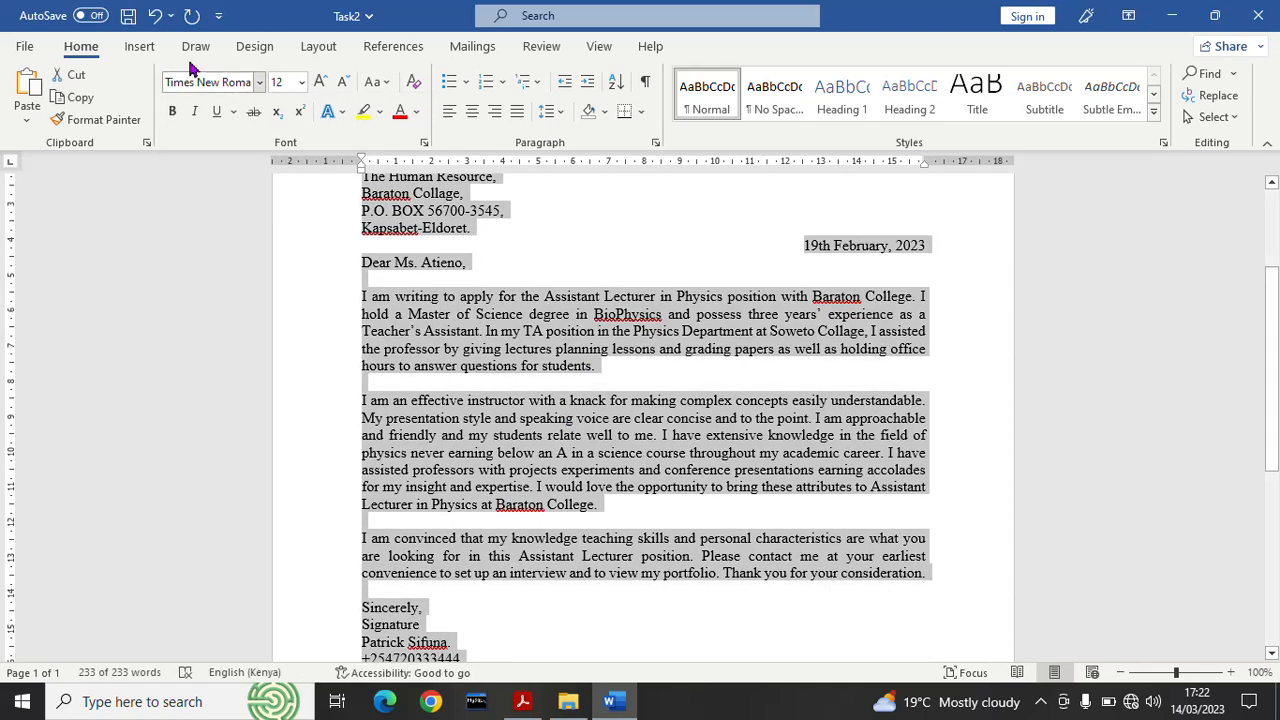
{"action": "left_click", "coordinate": [243, 85]}
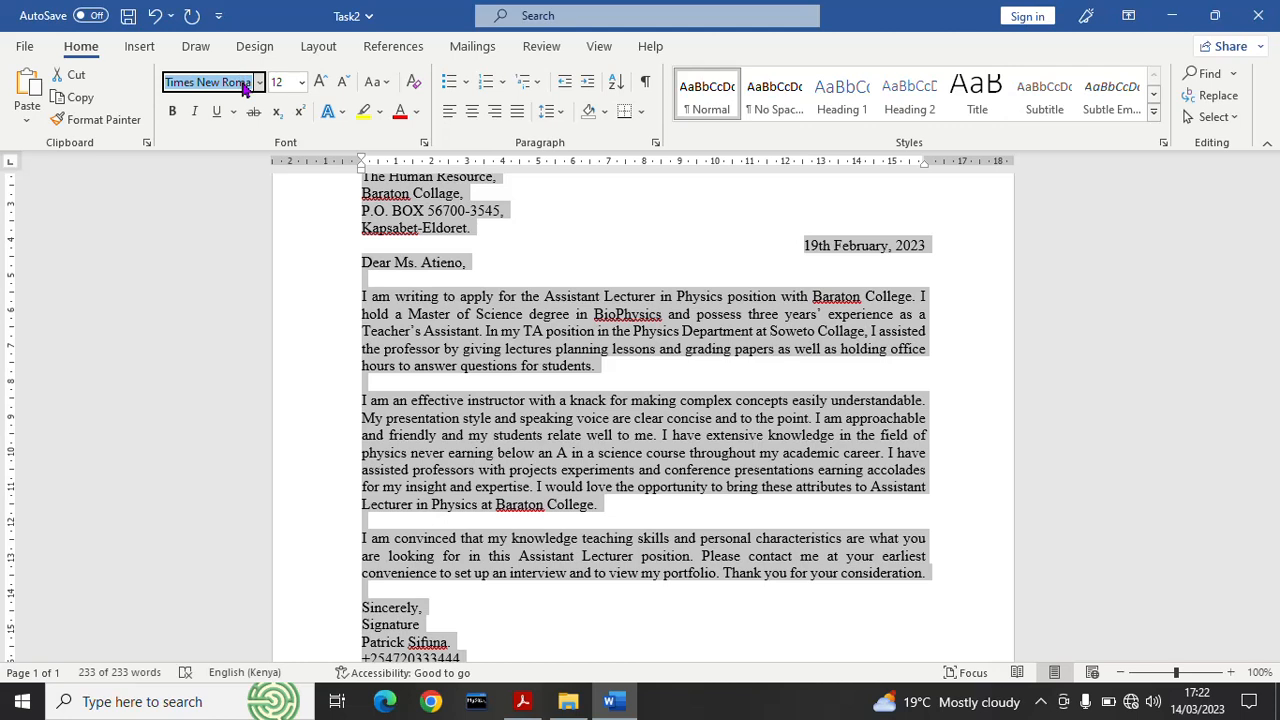
{"action": "type", "text": "Arial B"}
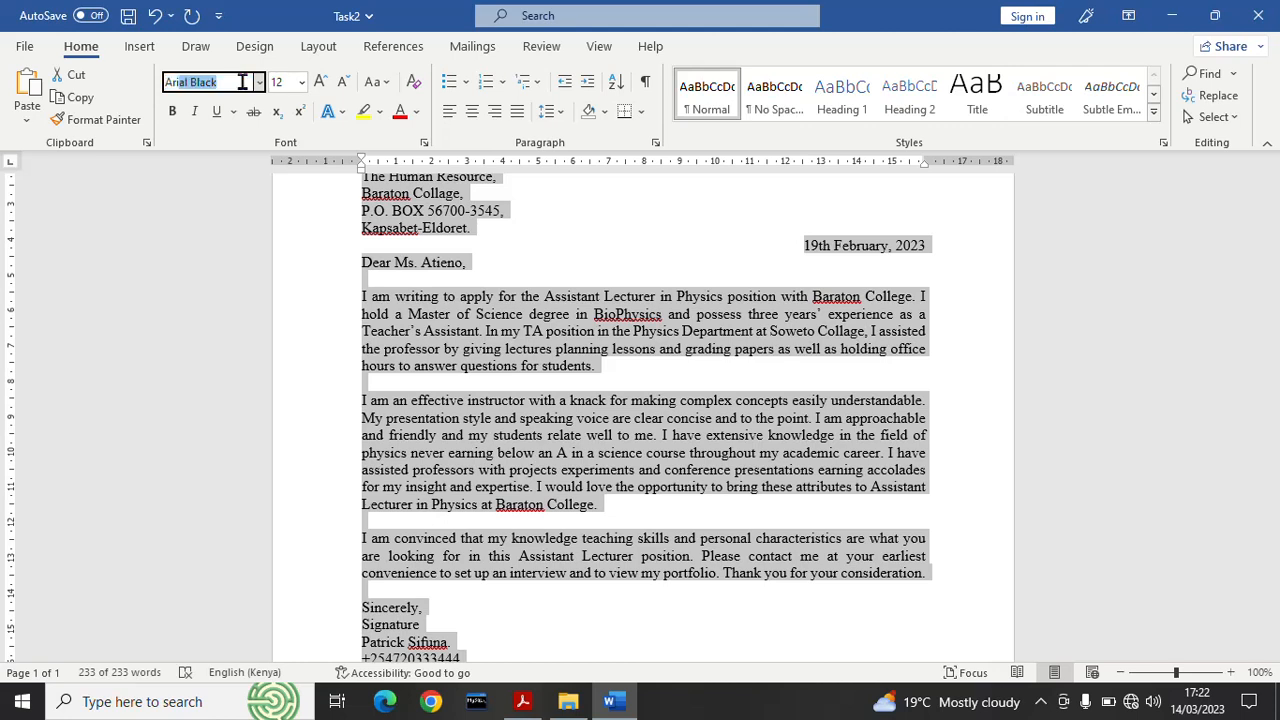
{"action": "type", "text": "al"}
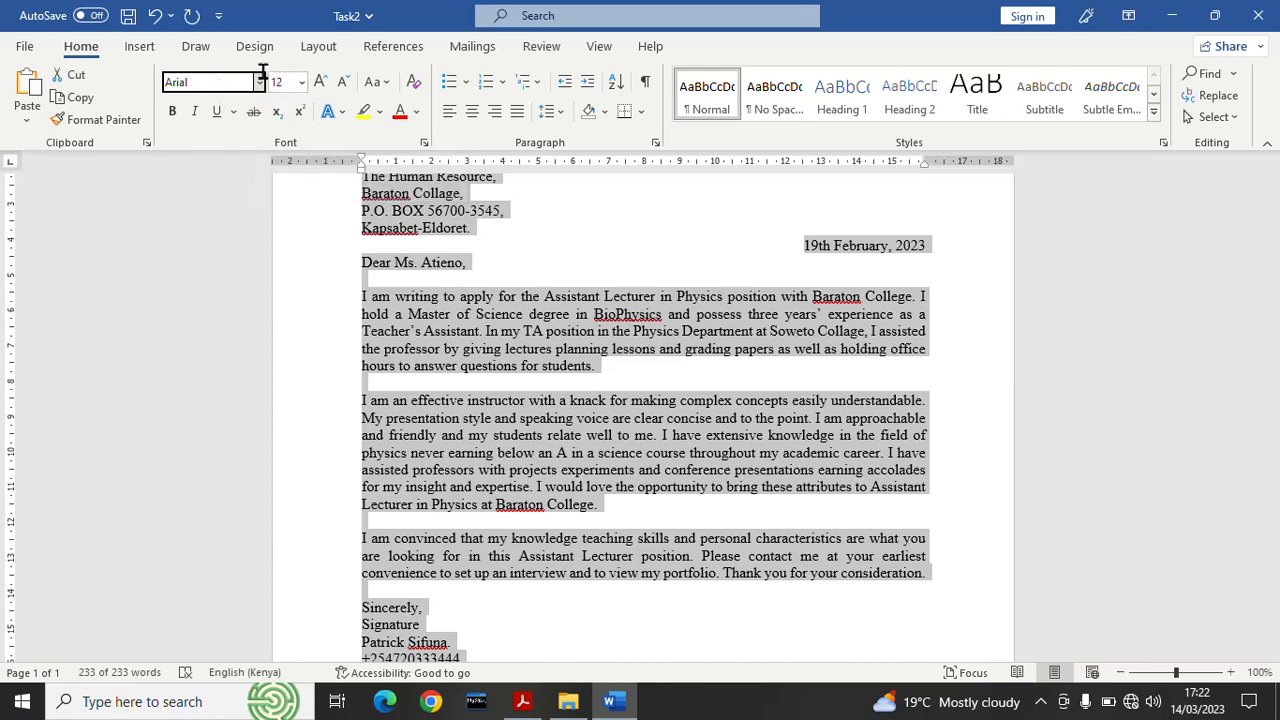
Find Arial among all available fonts and reapply it to the entire selected letter.
{"action": "left_click", "coordinate": [260, 83]}
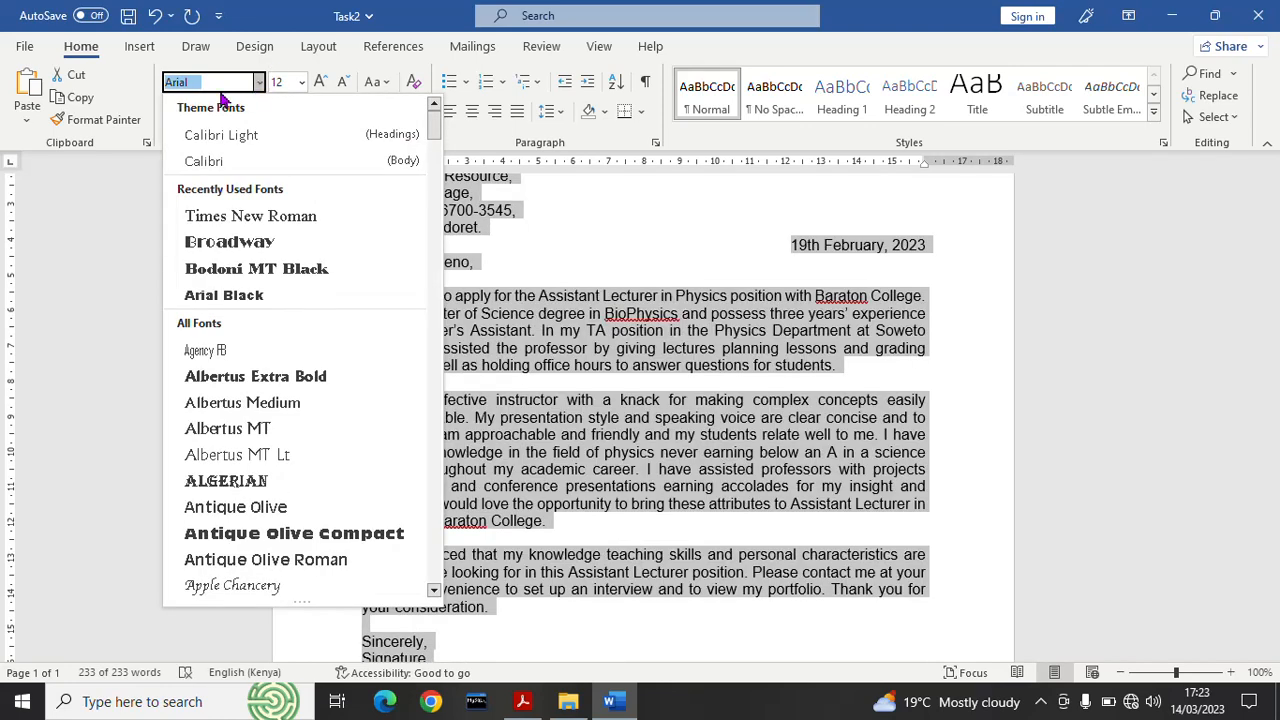
{"action": "left_click", "coordinate": [222, 88]}
{"action": "key", "text": "BackSpace"}
{"action": "key", "text": "BackSpace"}
{"action": "key", "text": "BackSpace"}
{"action": "key", "text": "BackSpace"}
{"action": "key", "text": "BackSpace"}
{"action": "key", "text": "BackSpace"}
{"action": "type", "text": "Arial"}
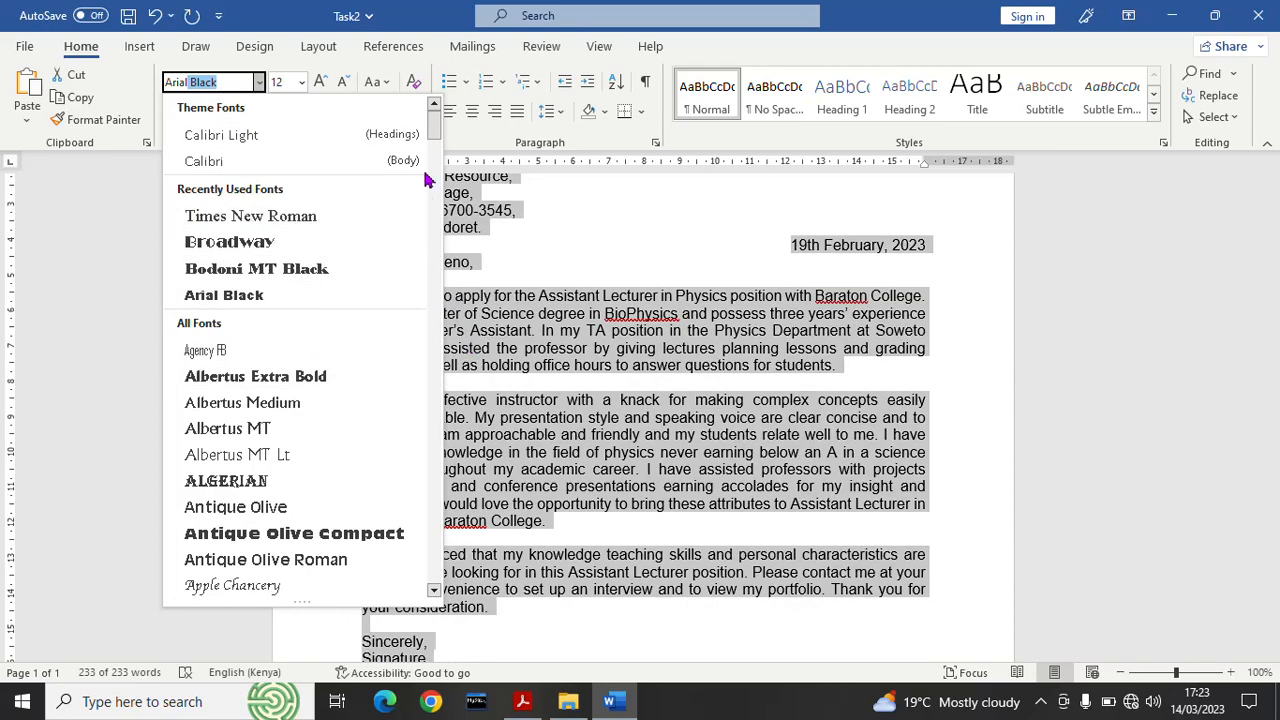
{"action": "mouse_move", "coordinate": [435, 125]}
{"action": "left_mouse_down"}
{"action": "mouse_move", "coordinate": [435, 172]}
{"action": "mouse_move", "coordinate": [440, 125]}
{"action": "mouse_move", "coordinate": [440, 145]}
{"action": "left_mouse_up"}
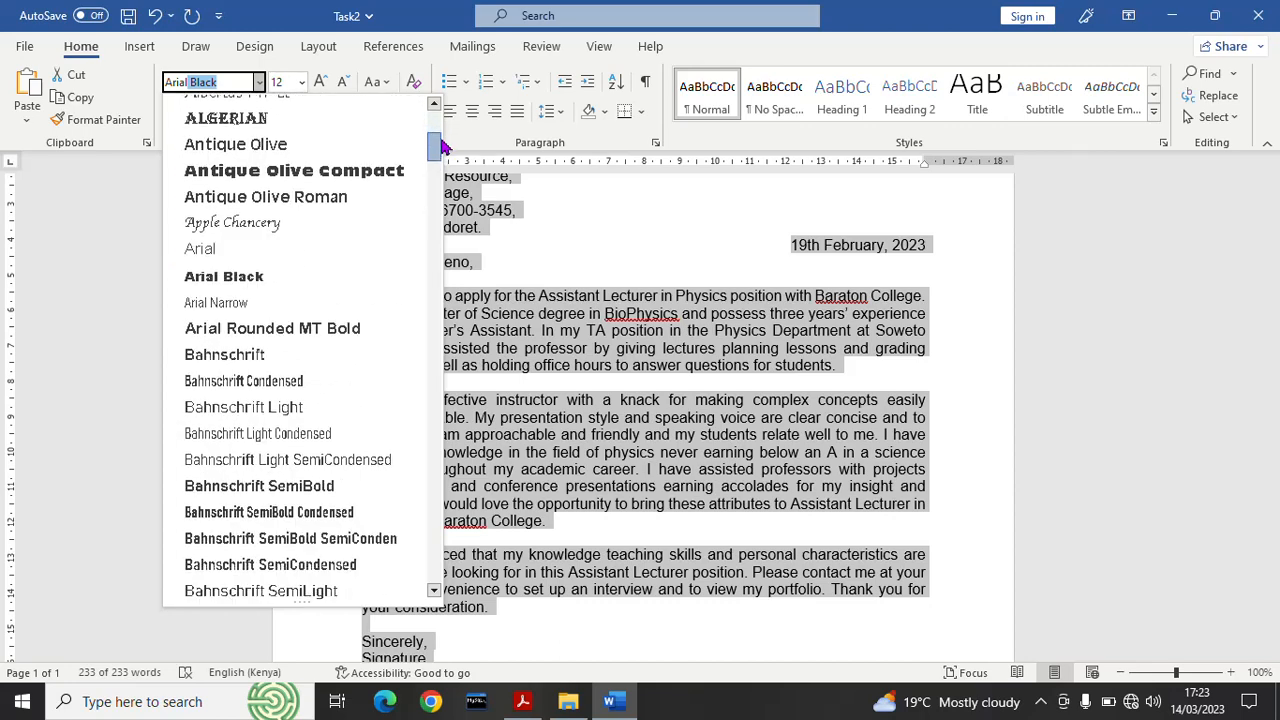
{"action": "left_click", "coordinate": [214, 256]}
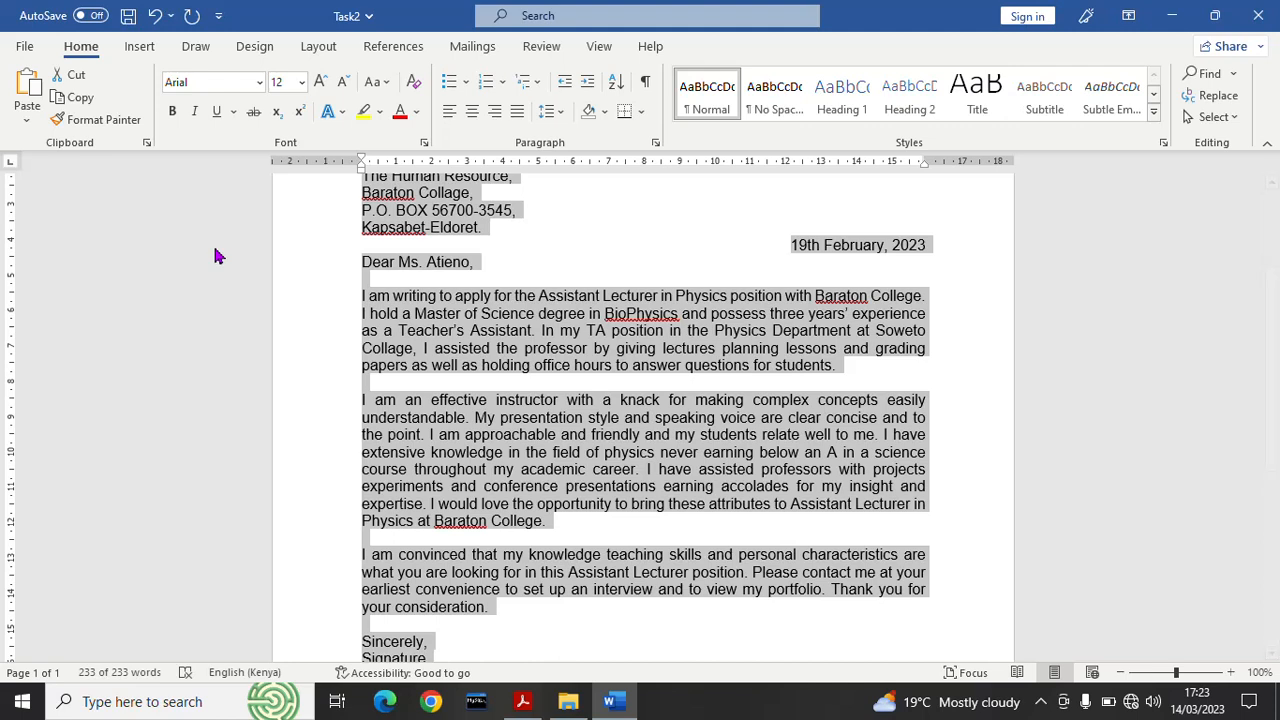
Change the font of the entire letter to Calibri (Body) and check the text down to the signature block.
{"action": "left_click", "coordinate": [208, 82]}
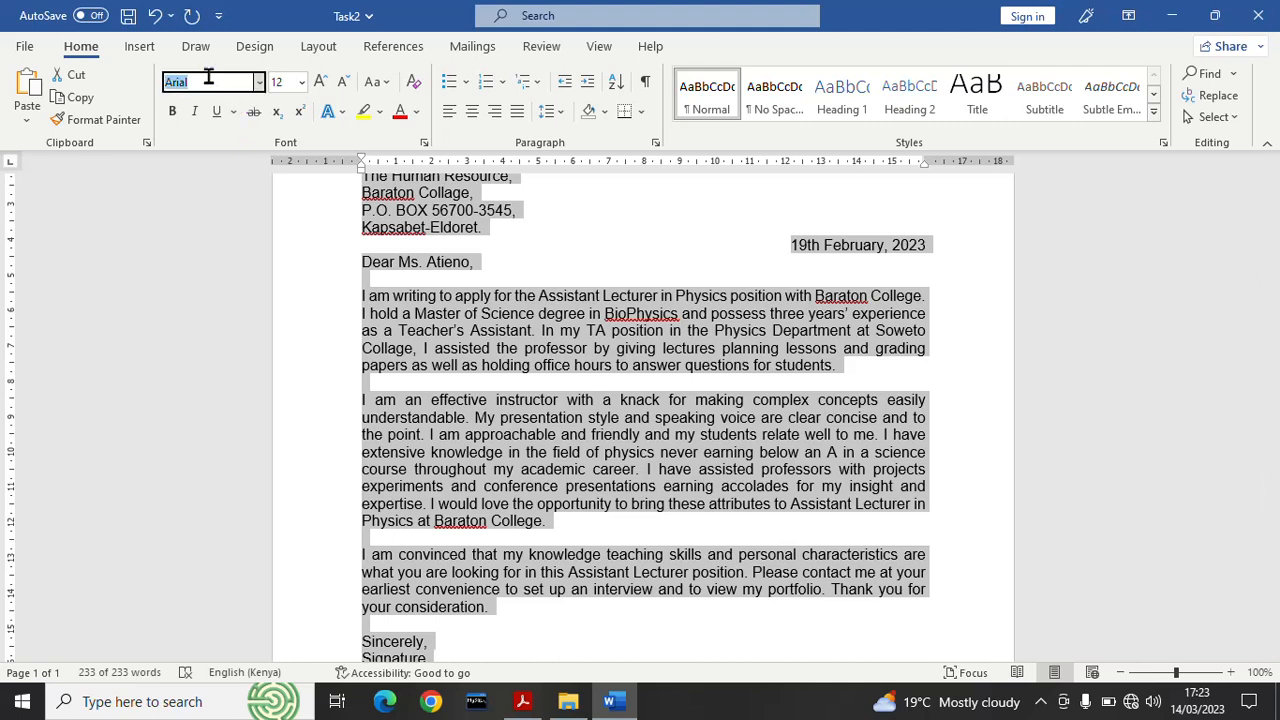
{"action": "type", "text": "Calibri Light"}
{"action": "left_click", "coordinate": [260, 84]}
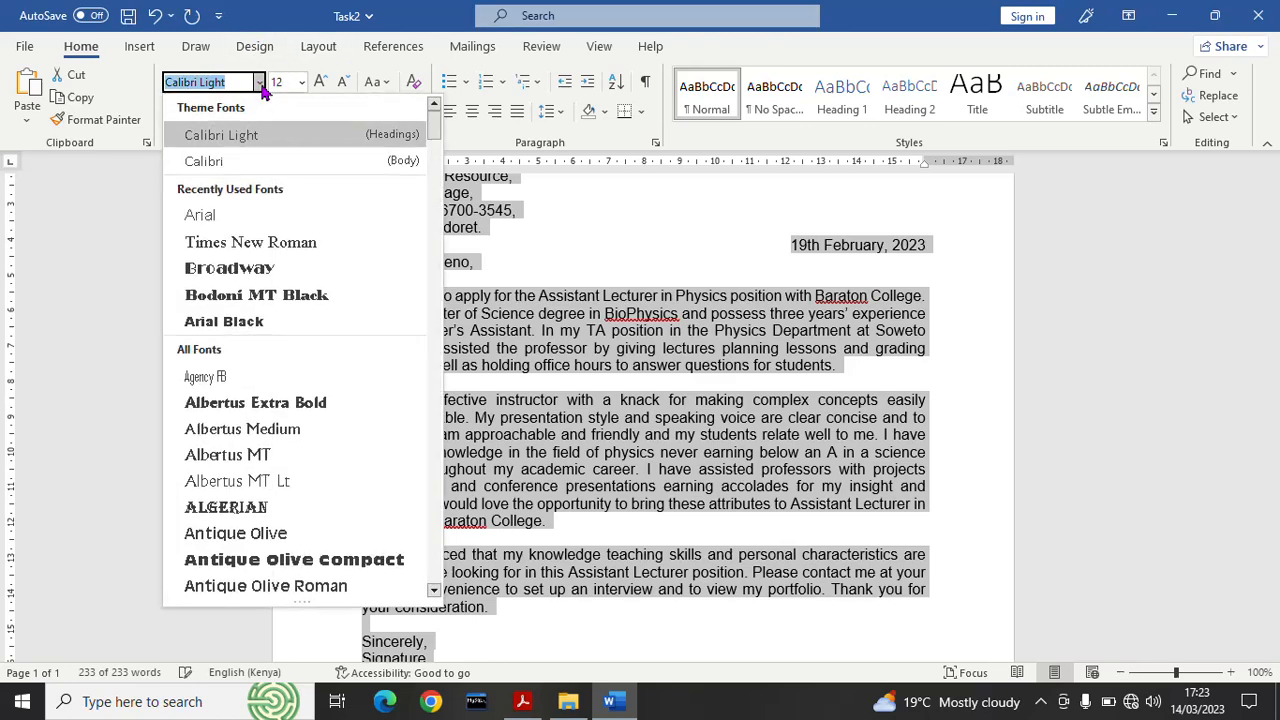
{"action": "left_click", "coordinate": [222, 163]}
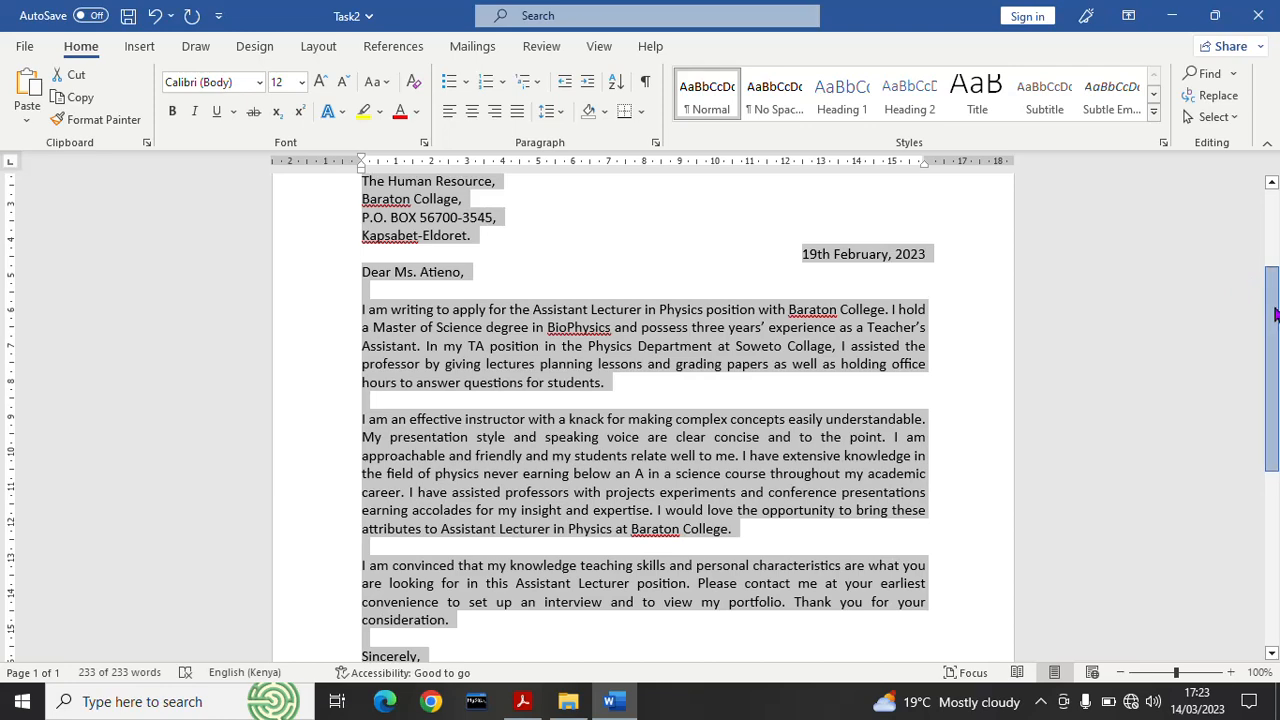
{"action": "mouse_move", "coordinate": [1275, 314]}
{"action": "left_mouse_down"}
{"action": "mouse_move", "coordinate": [1275, 400]}
{"action": "mouse_move", "coordinate": [1275, 376]}
{"action": "left_mouse_up"}
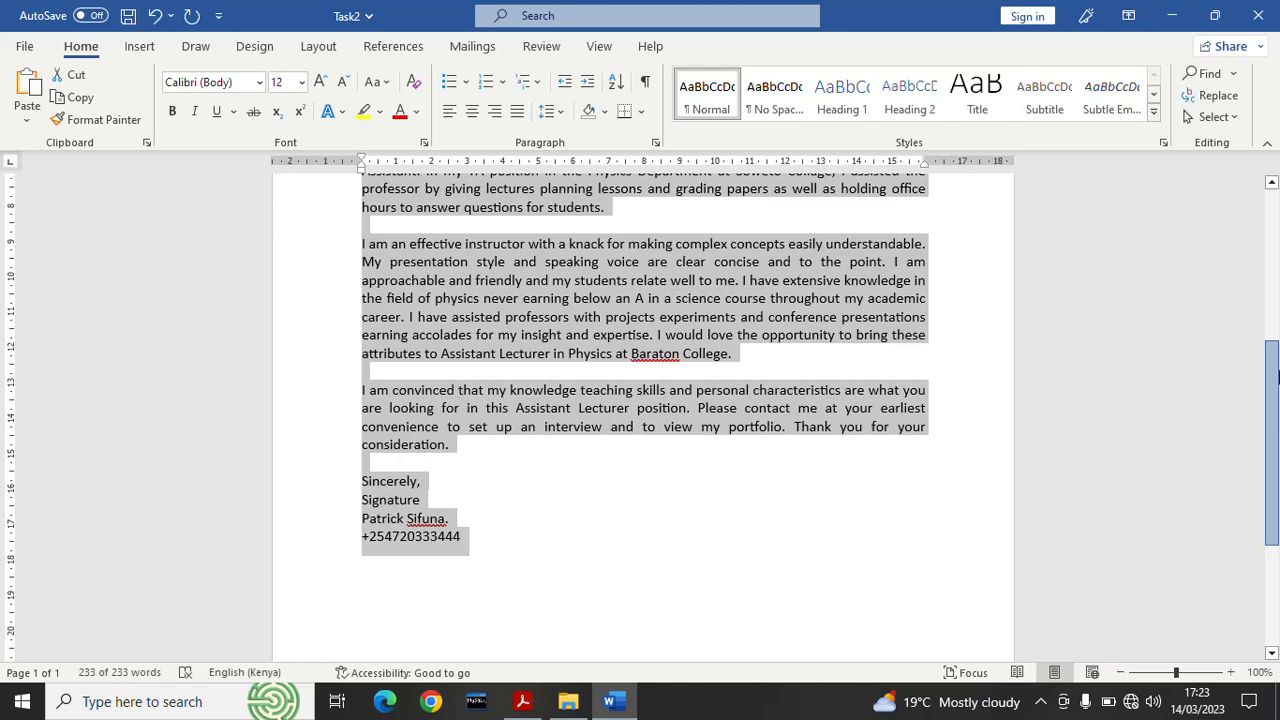
Change the font of the entire selected letter to Times New Roman.
{"action": "left_click_drag", "start_coordinate": [1278, 377], "coordinate": [1278, 352]}
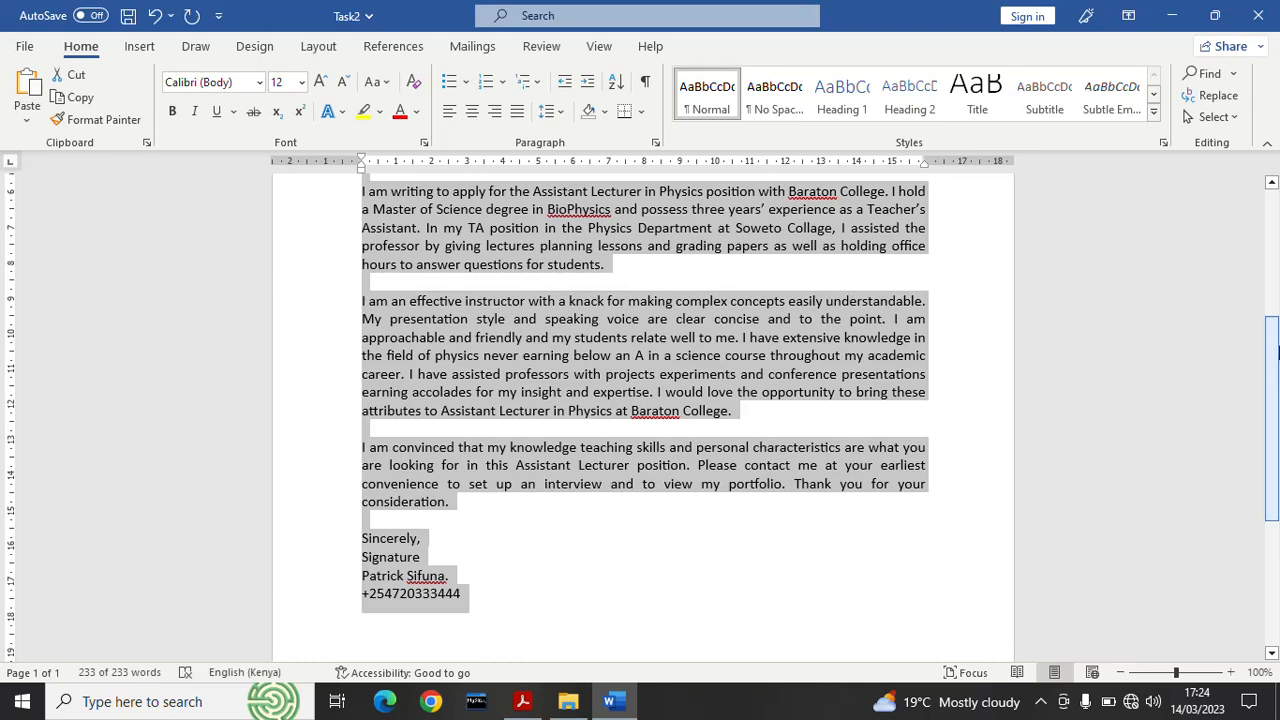
{"action": "left_click", "coordinate": [259, 84]}
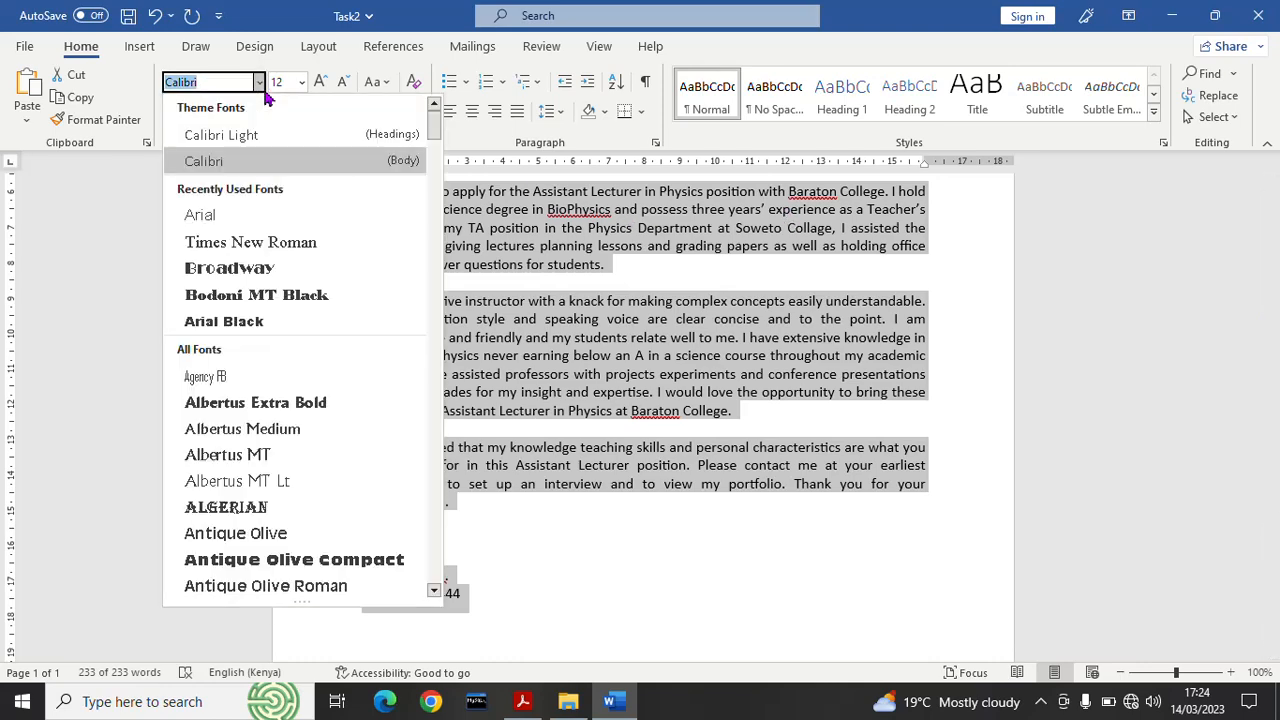
{"action": "left_click", "coordinate": [250, 243]}
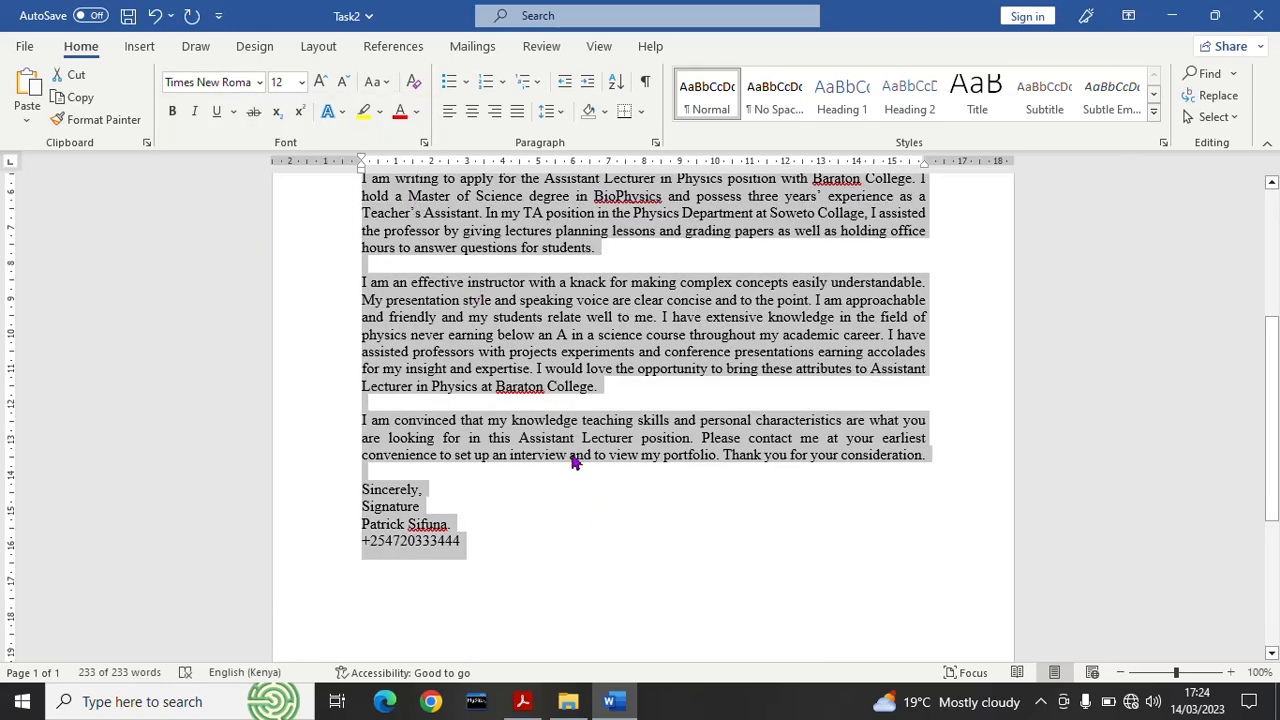
{"action": "left_click", "coordinate": [582, 482]}
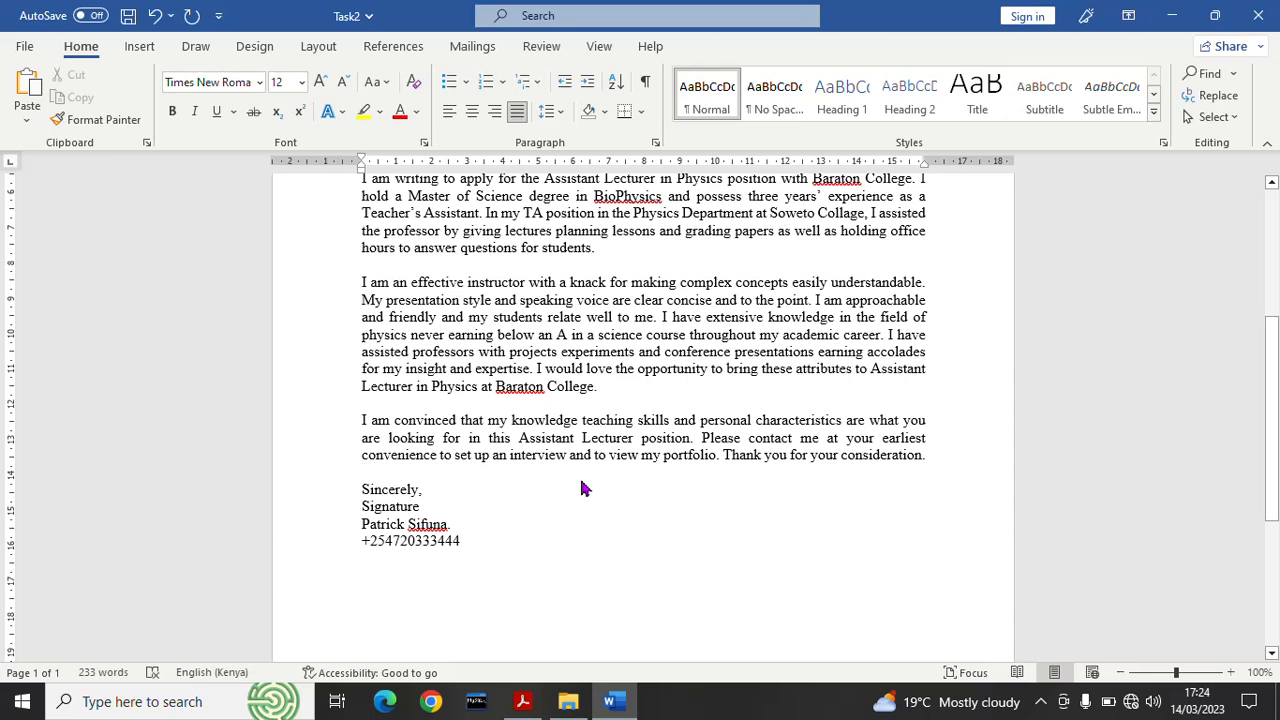
Try font size 14 on the blank line above the closing of the letter.
{"action": "left_click", "coordinate": [301, 82]}
{"action": "left_click", "coordinate": [294, 200]}
{"action": "left_click", "coordinate": [300, 85]}
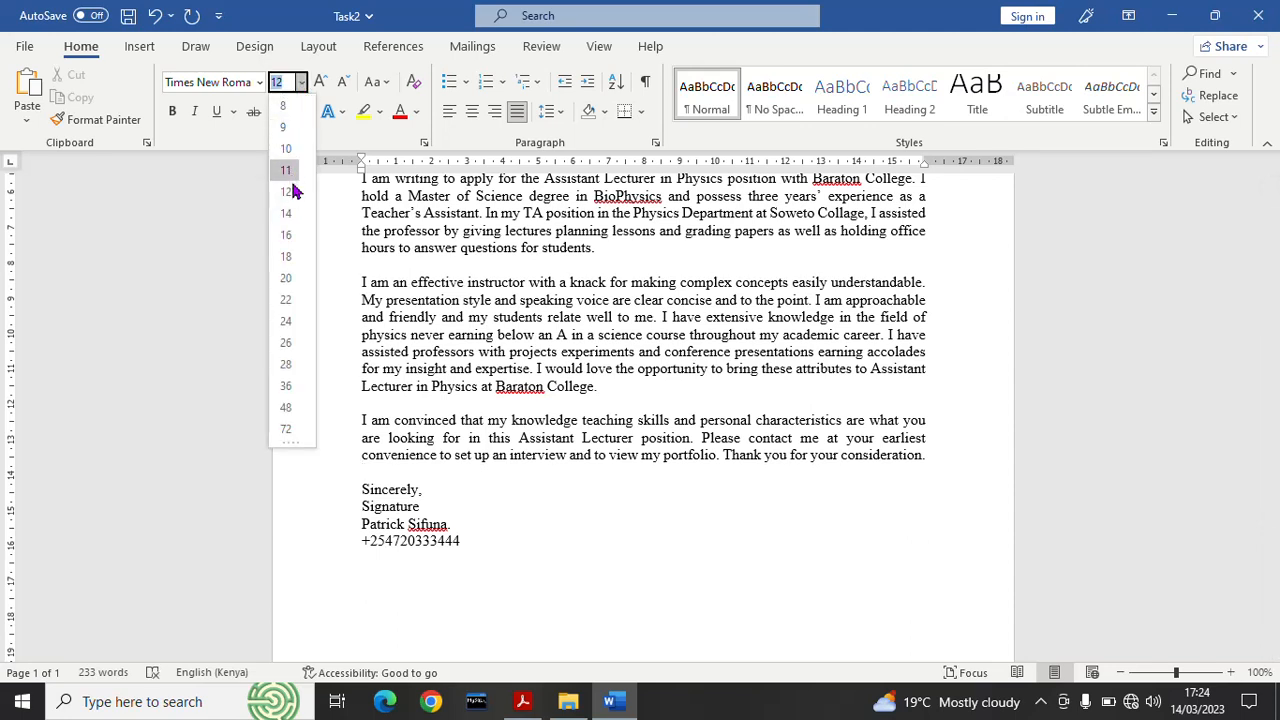
{"action": "key", "text": "Escape"}
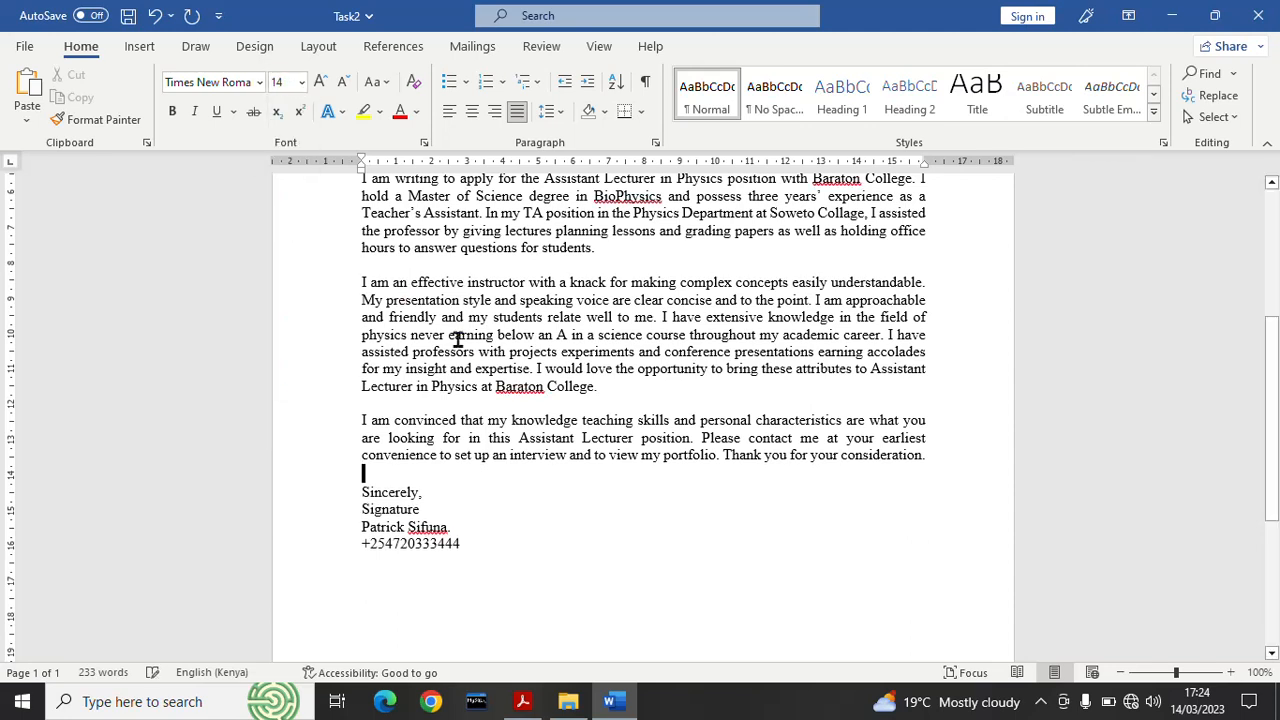
Select the entire letter, try font size 14 on it, and set the size back to 12.
{"action": "key", "text": "ctrl+a"}
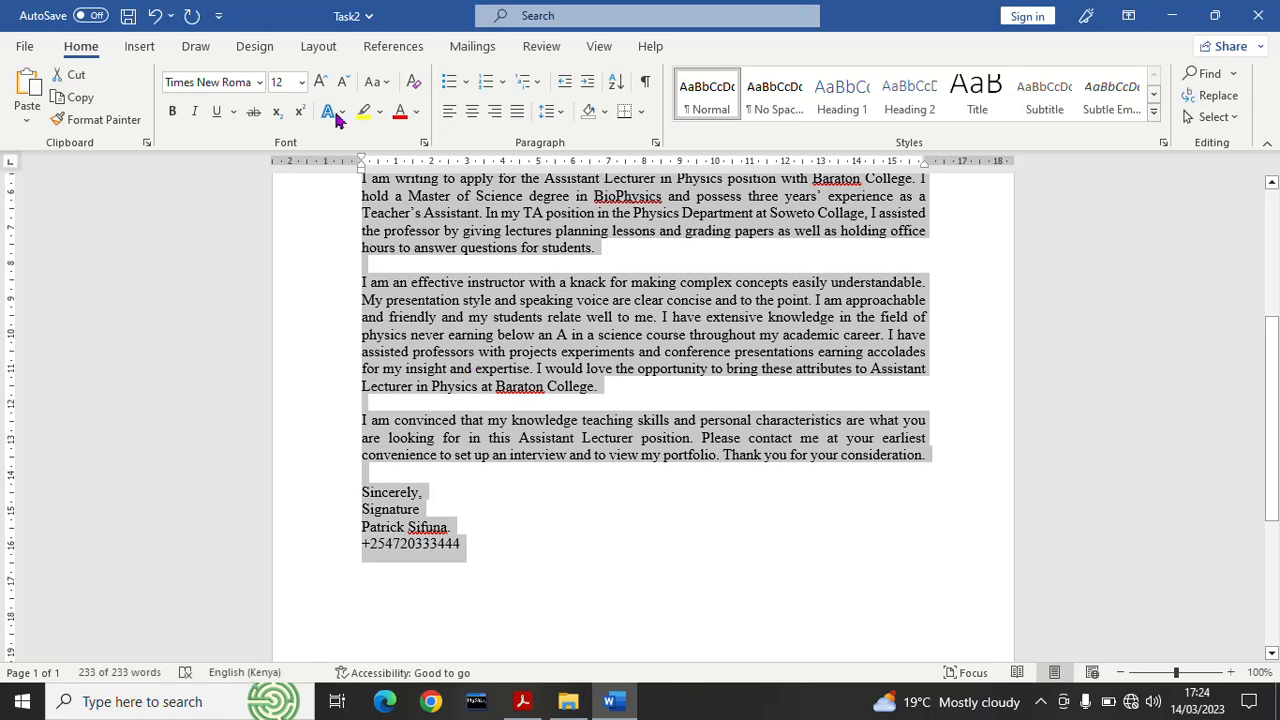
{"action": "left_click", "coordinate": [303, 86]}
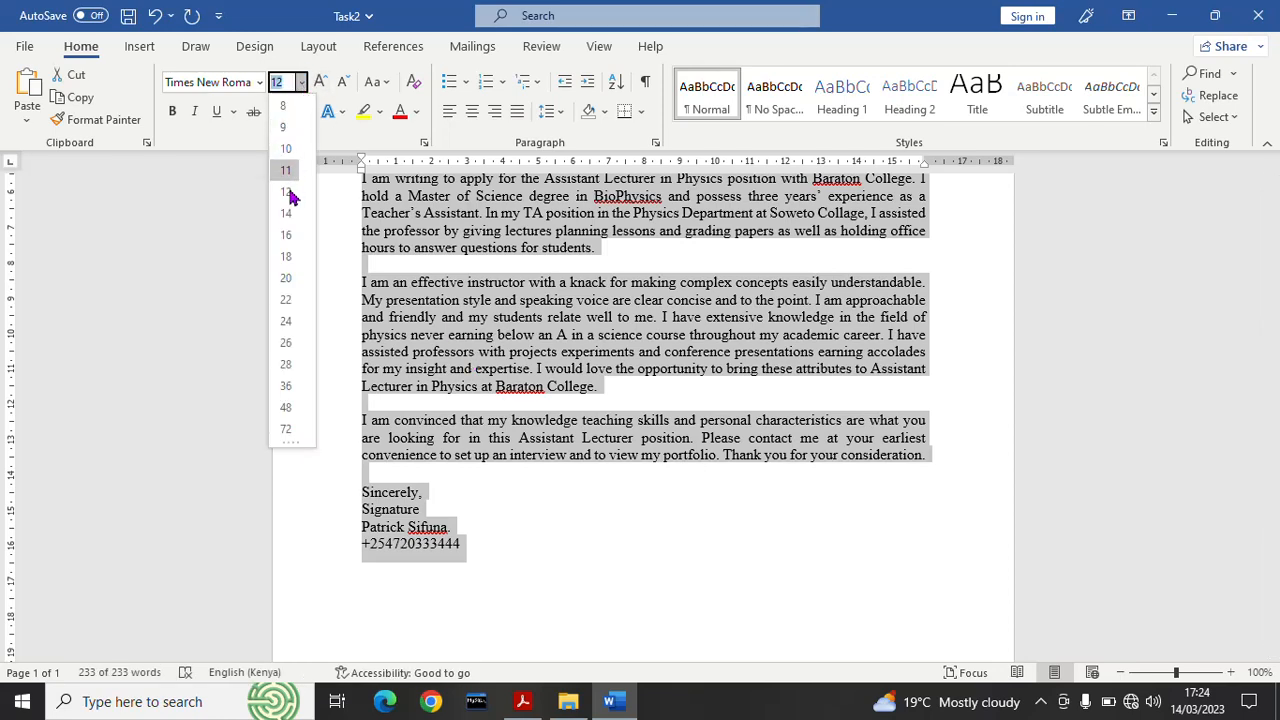
{"action": "left_click", "coordinate": [289, 222]}
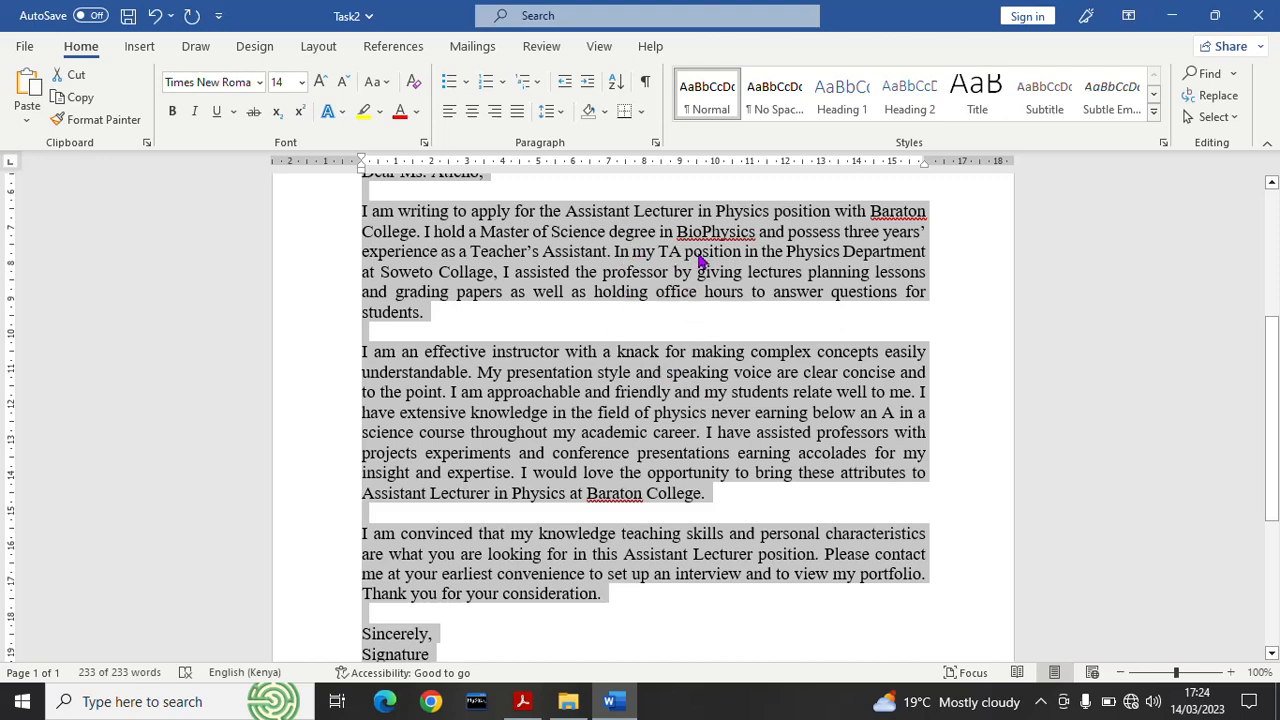
{"action": "left_click", "coordinate": [300, 82]}
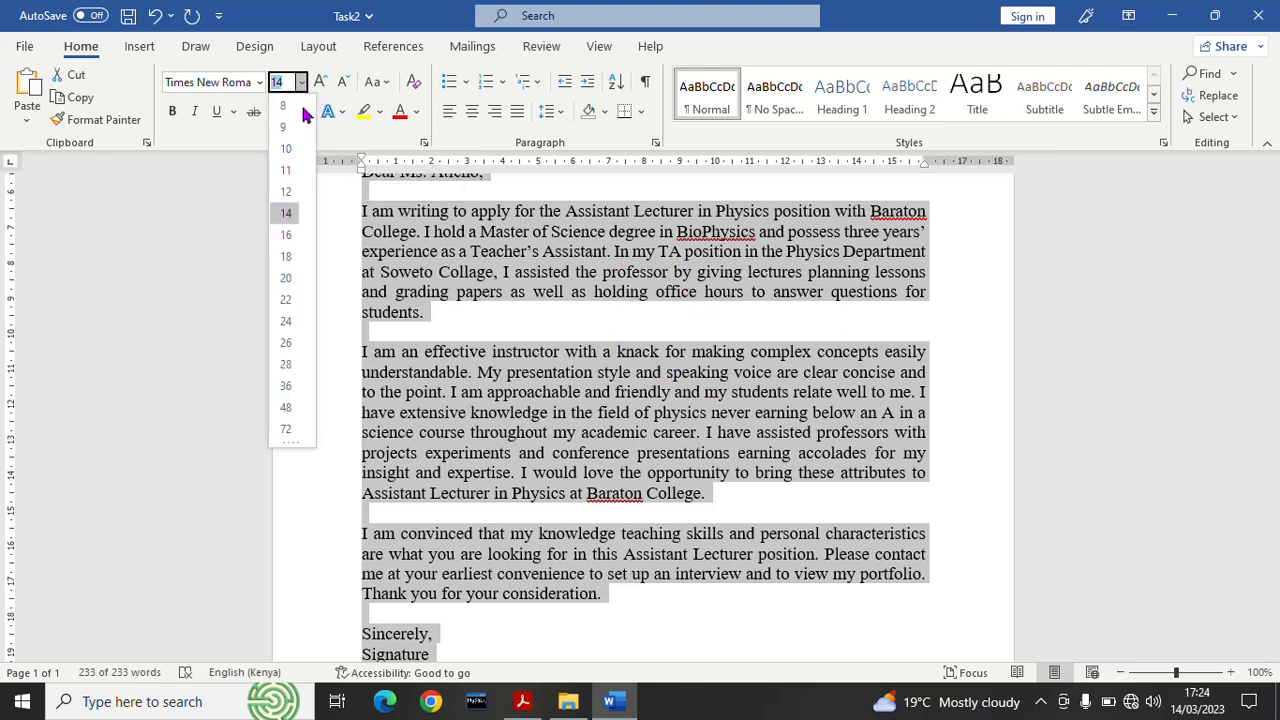
{"action": "left_click", "coordinate": [291, 192]}
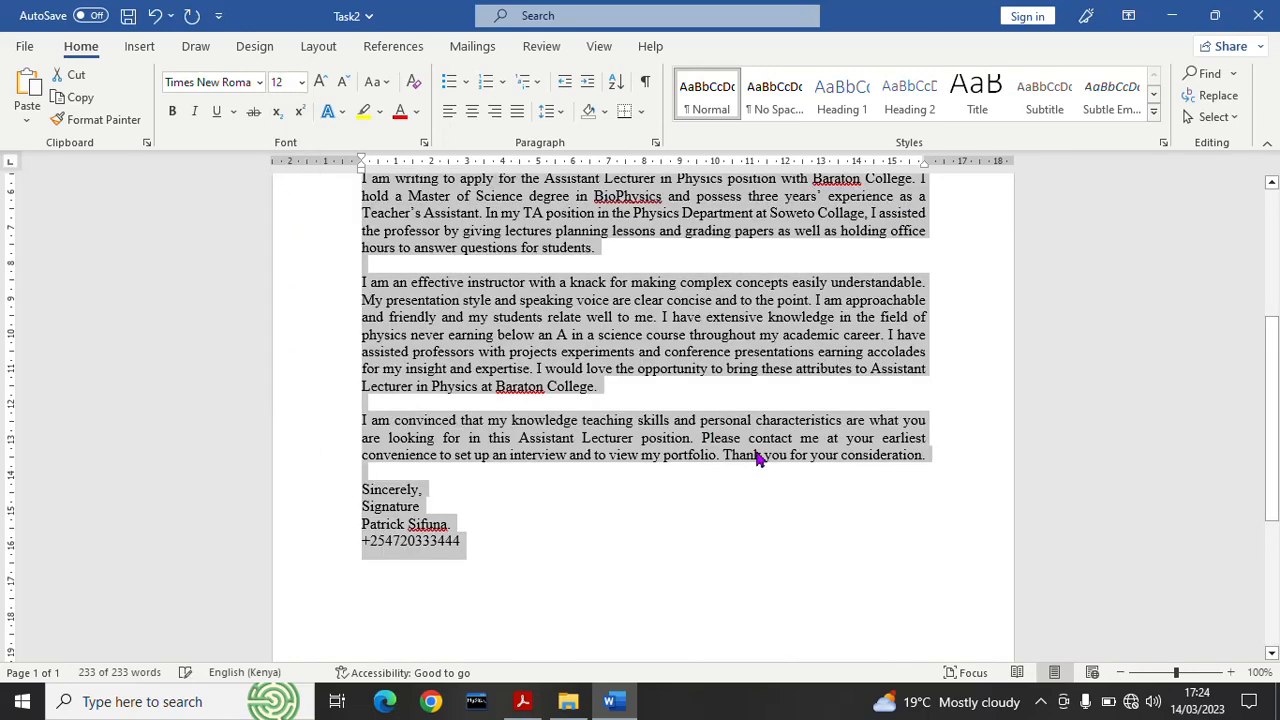
{"action": "left_click", "coordinate": [762, 535]}
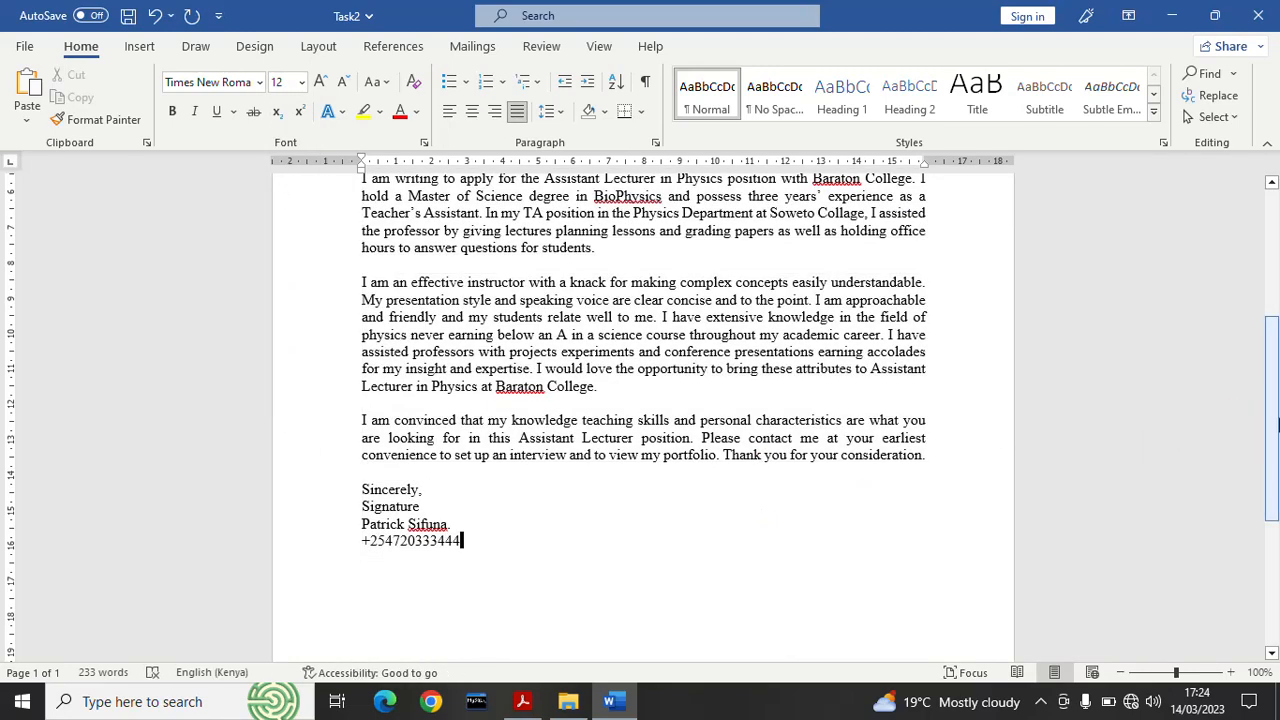
Review the layout of the whole letter from the sender's address down to the signature block.
{"action": "left_click_drag", "start_coordinate": [1277, 424], "coordinate": [1275, 333]}
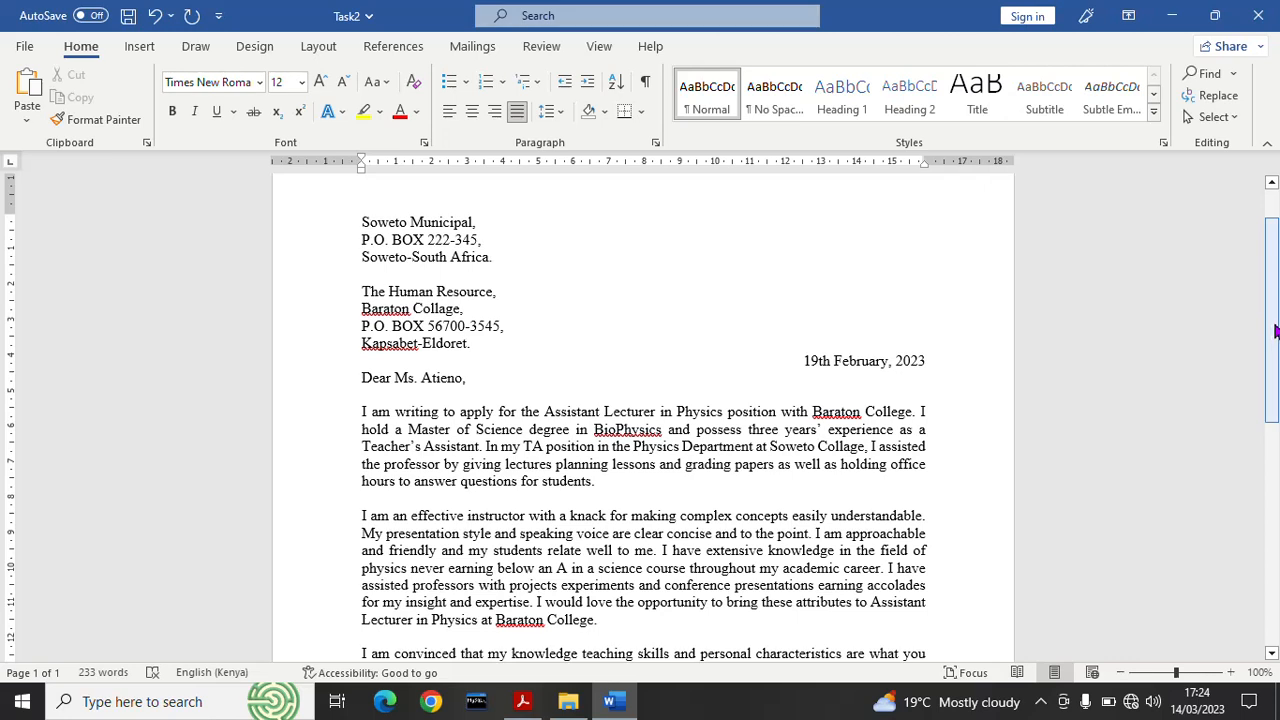
{"action": "left_click_drag", "start_coordinate": [1275, 333], "coordinate": [1275, 430]}
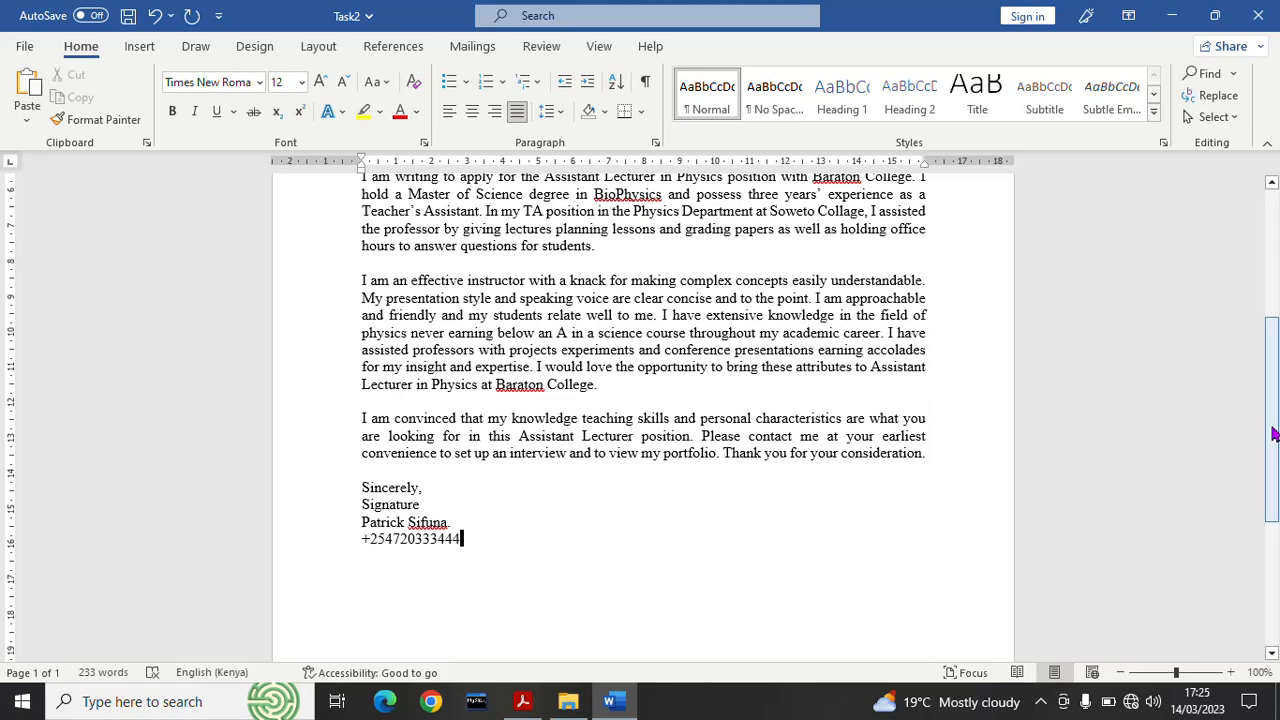
{"action": "left_click_drag", "start_coordinate": [1274, 433], "coordinate": [1276, 275]}
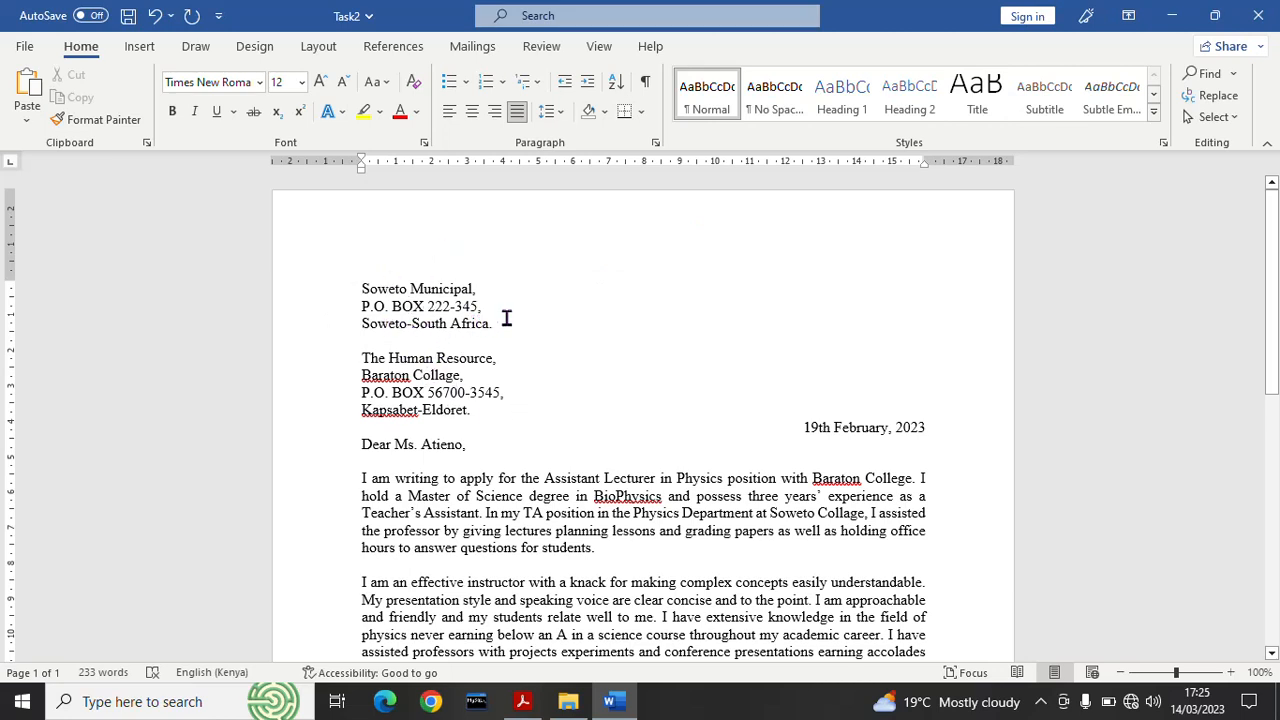
Examine the sender's address, the recipient's address, the blank line between them and the salutation by highlighting them.
{"action": "left_click_drag", "start_coordinate": [506, 318], "coordinate": [354, 289]}
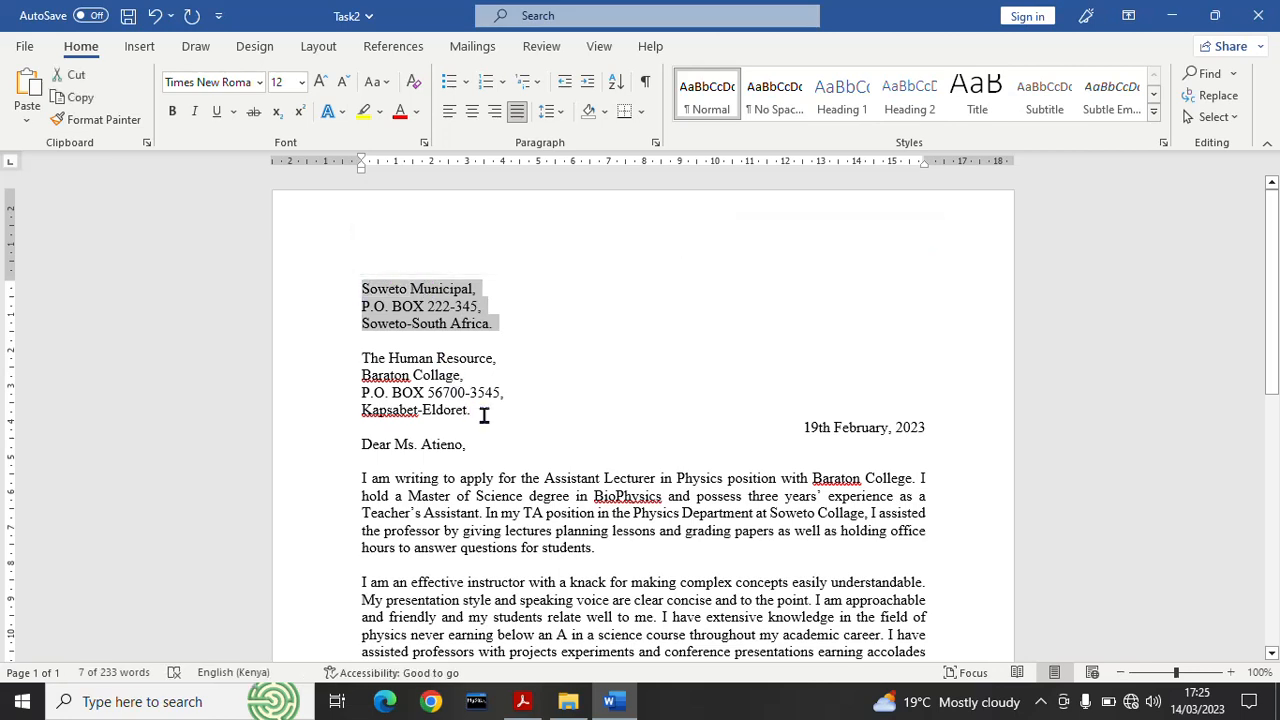
{"action": "left_click_drag", "start_coordinate": [483, 415], "coordinate": [340, 357]}
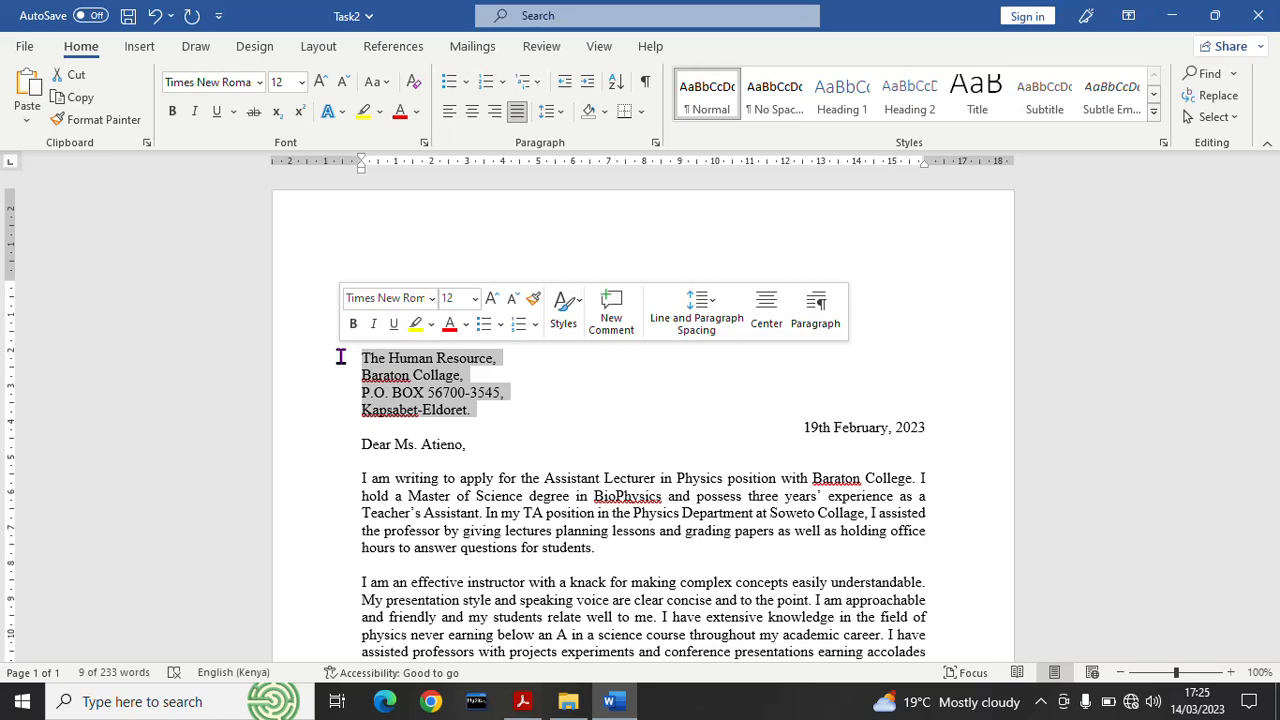
{"action": "left_click", "coordinate": [563, 411]}
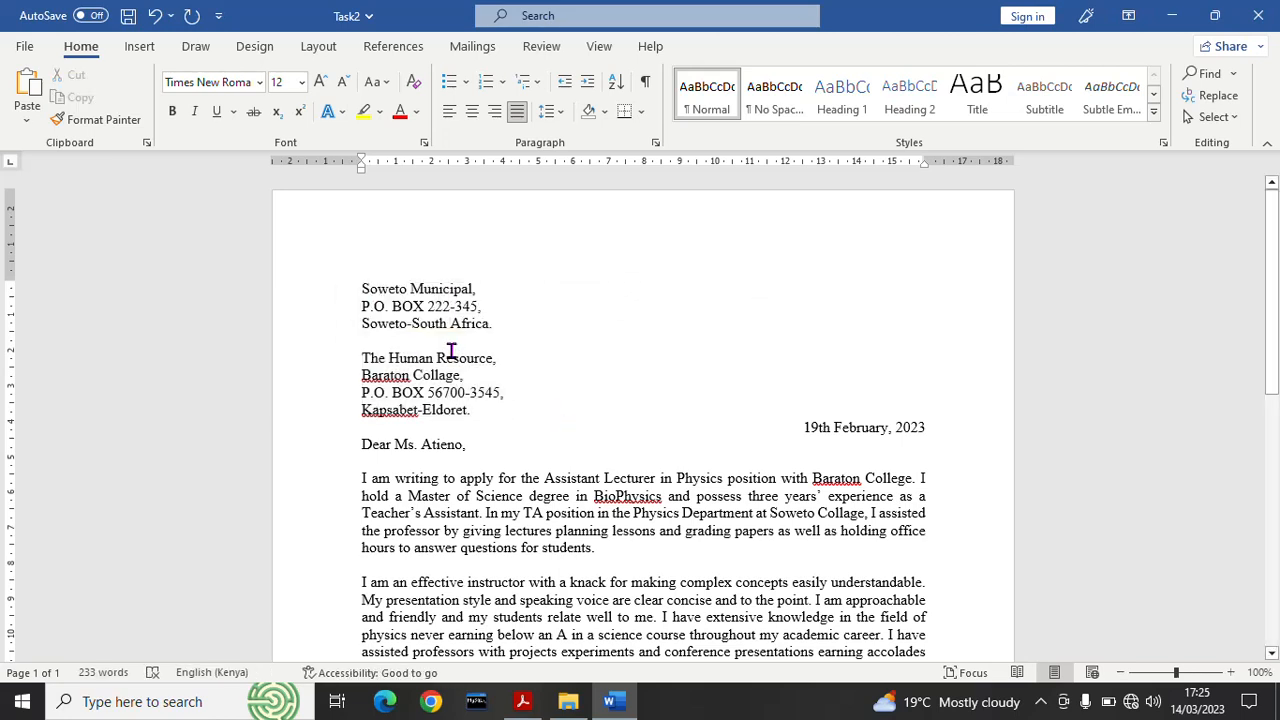
{"action": "left_click", "coordinate": [383, 341]}
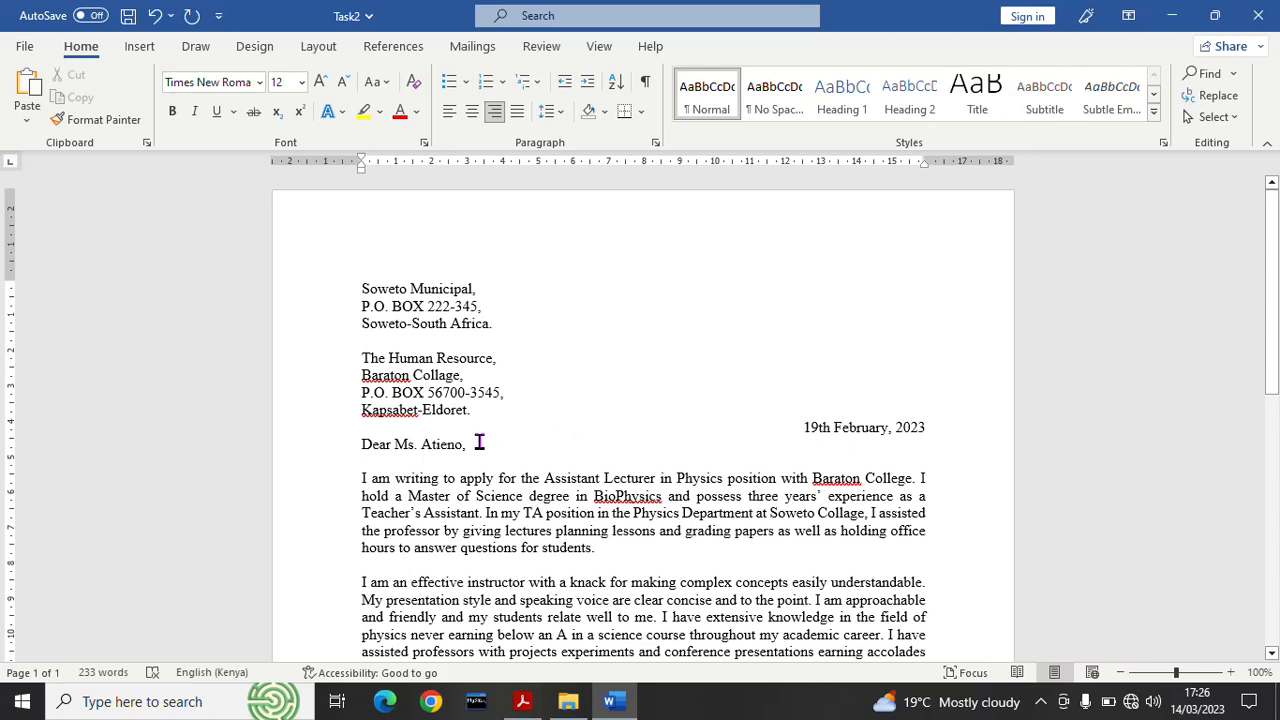
{"action": "left_click_drag", "start_coordinate": [479, 441], "coordinate": [352, 444]}
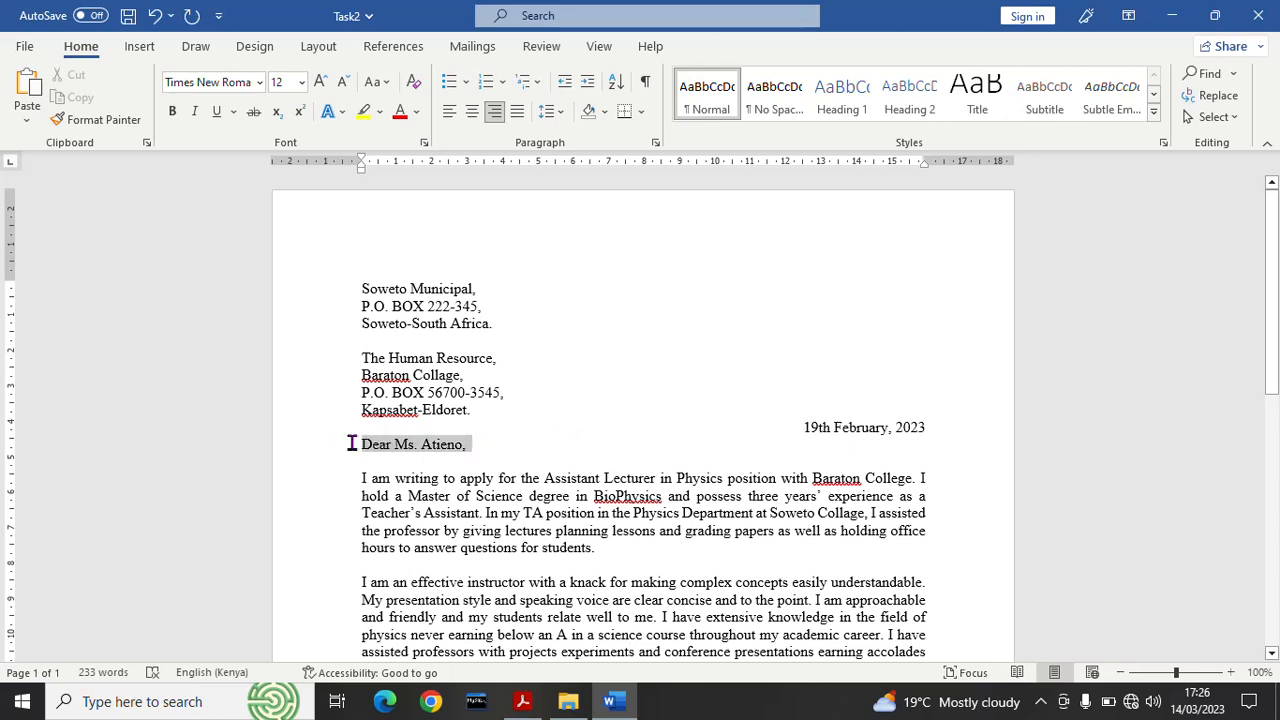
{"action": "left_click", "coordinate": [466, 459]}
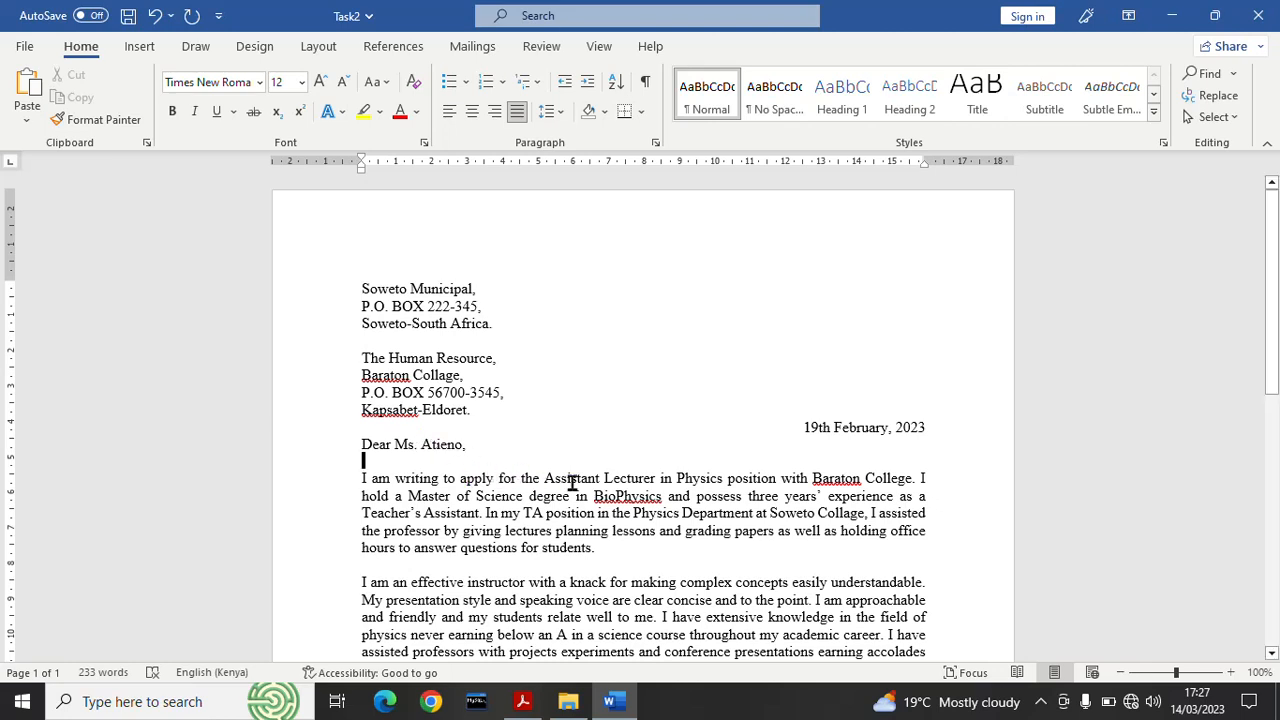
Examine the opening sentence of the first paragraph, the second body paragraph and the "Sincerely," closing by highlighting each.
{"action": "left_click_drag", "start_coordinate": [551, 480], "coordinate": [930, 480]}
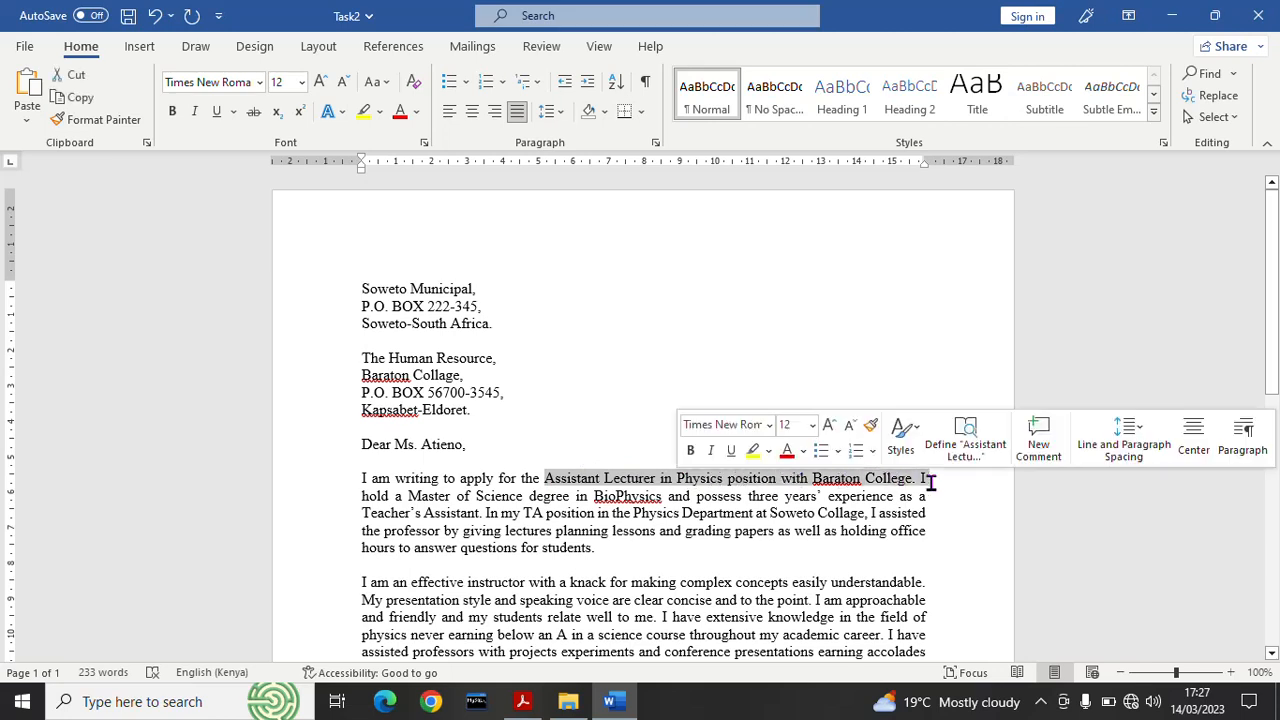
{"action": "left_click", "coordinate": [702, 512]}
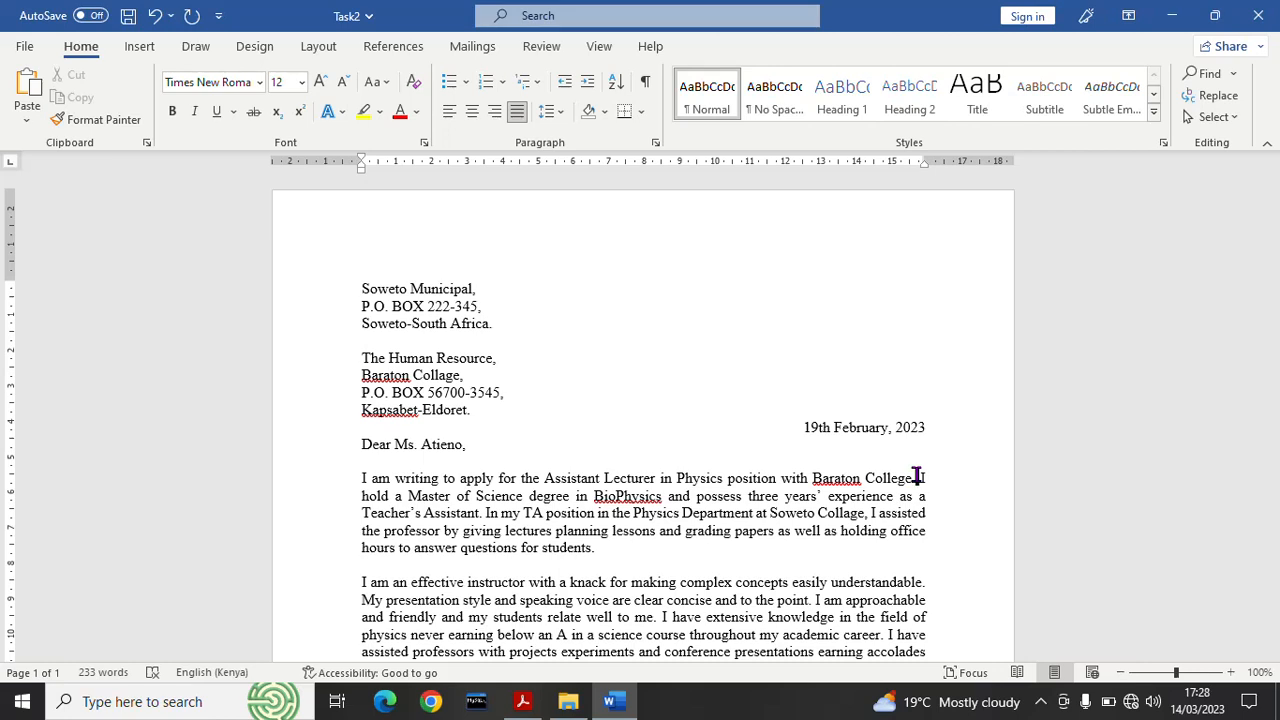
{"action": "scroll", "coordinate": [1274, 368], "scroll_direction": "down", "scroll_amount": 1}
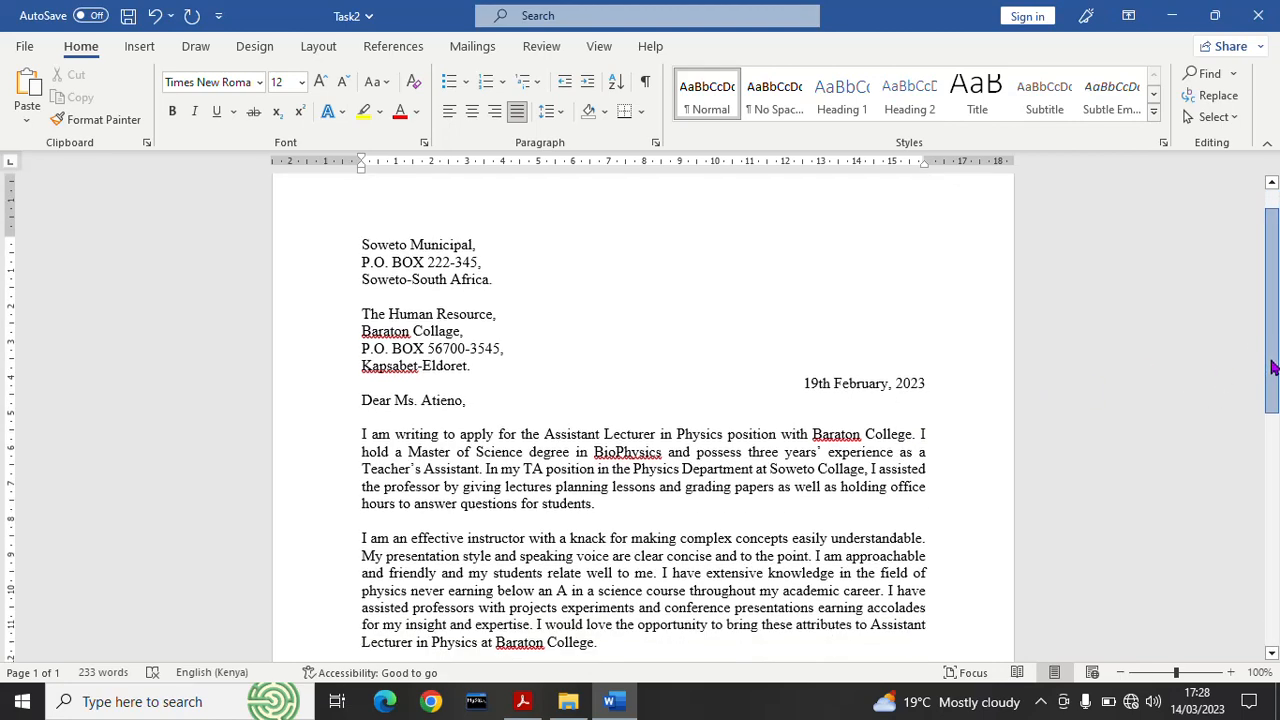
{"action": "scroll", "coordinate": [1274, 368], "scroll_direction": "down", "scroll_amount": 3}
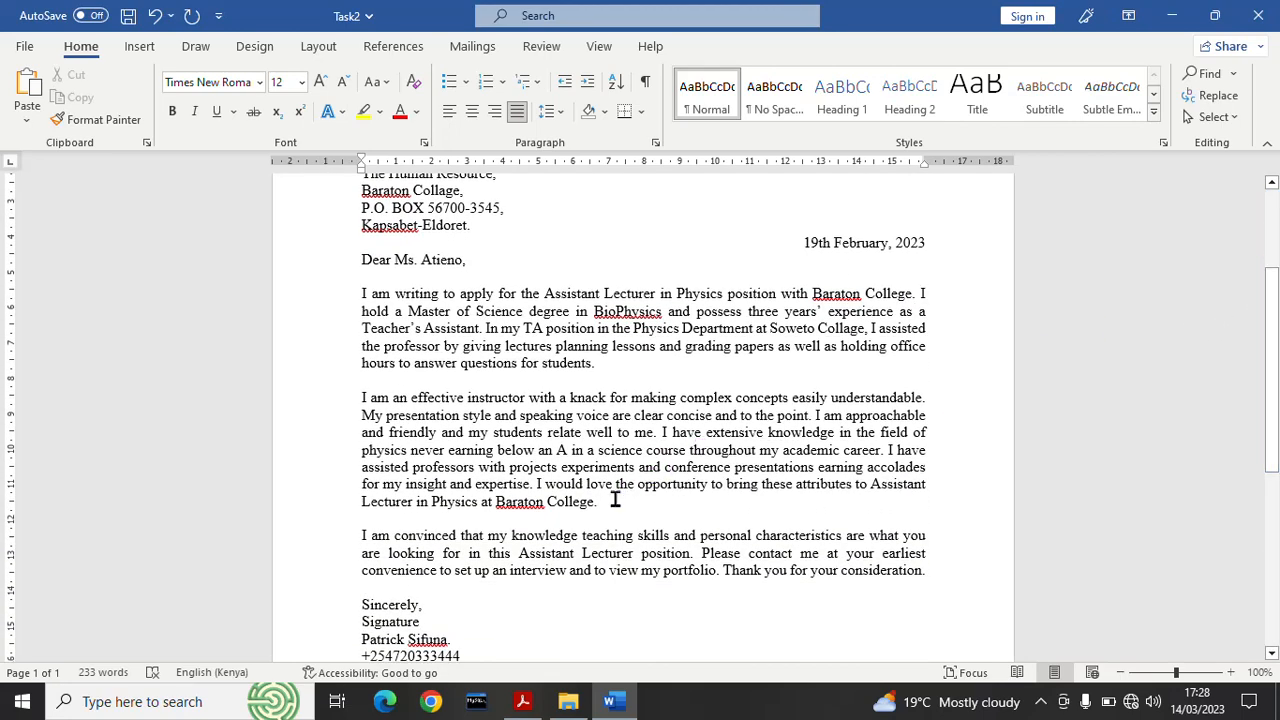
{"action": "left_click_drag", "start_coordinate": [615, 500], "coordinate": [345, 393]}
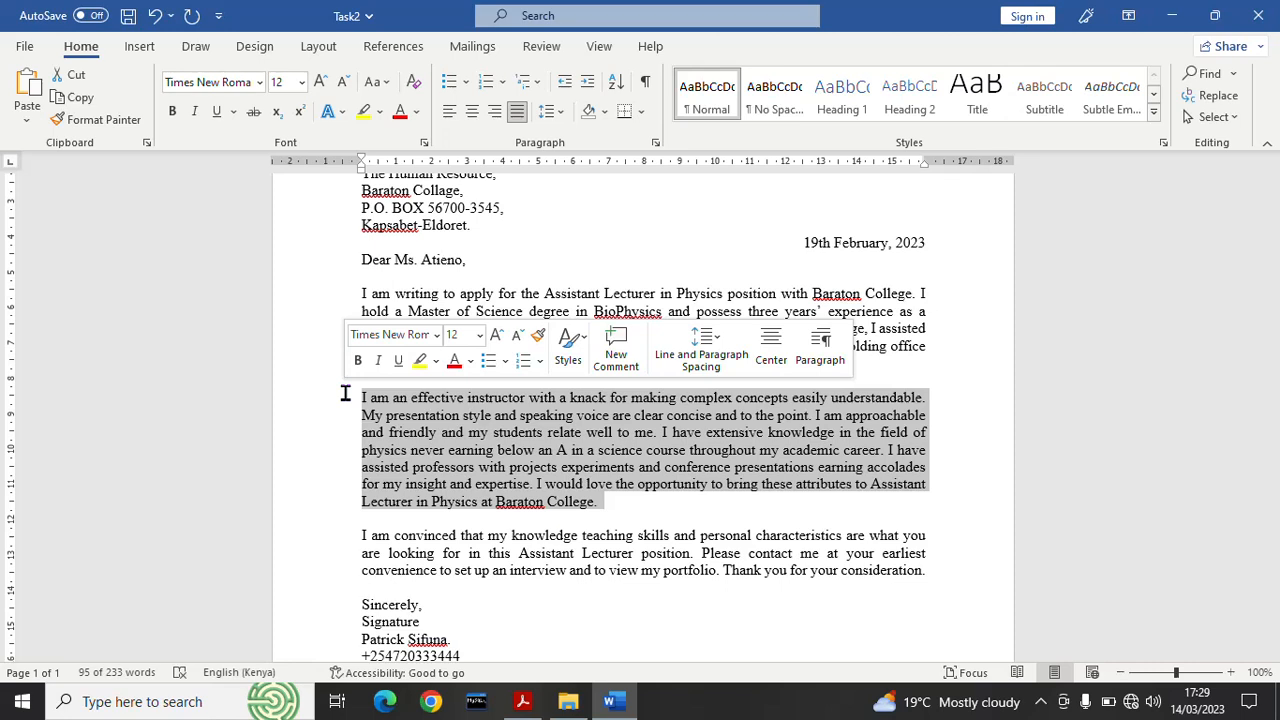
{"action": "left_click", "coordinate": [455, 548]}
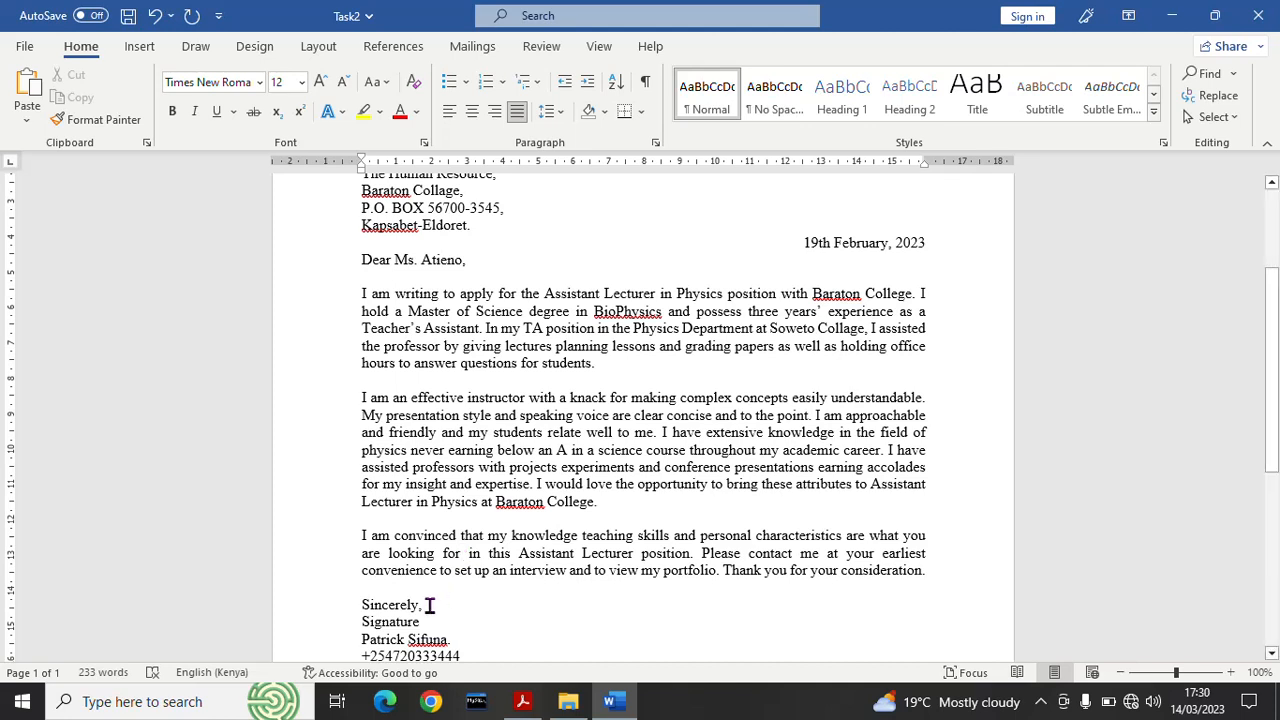
{"action": "left_click_drag", "start_coordinate": [429, 605], "coordinate": [352, 603]}
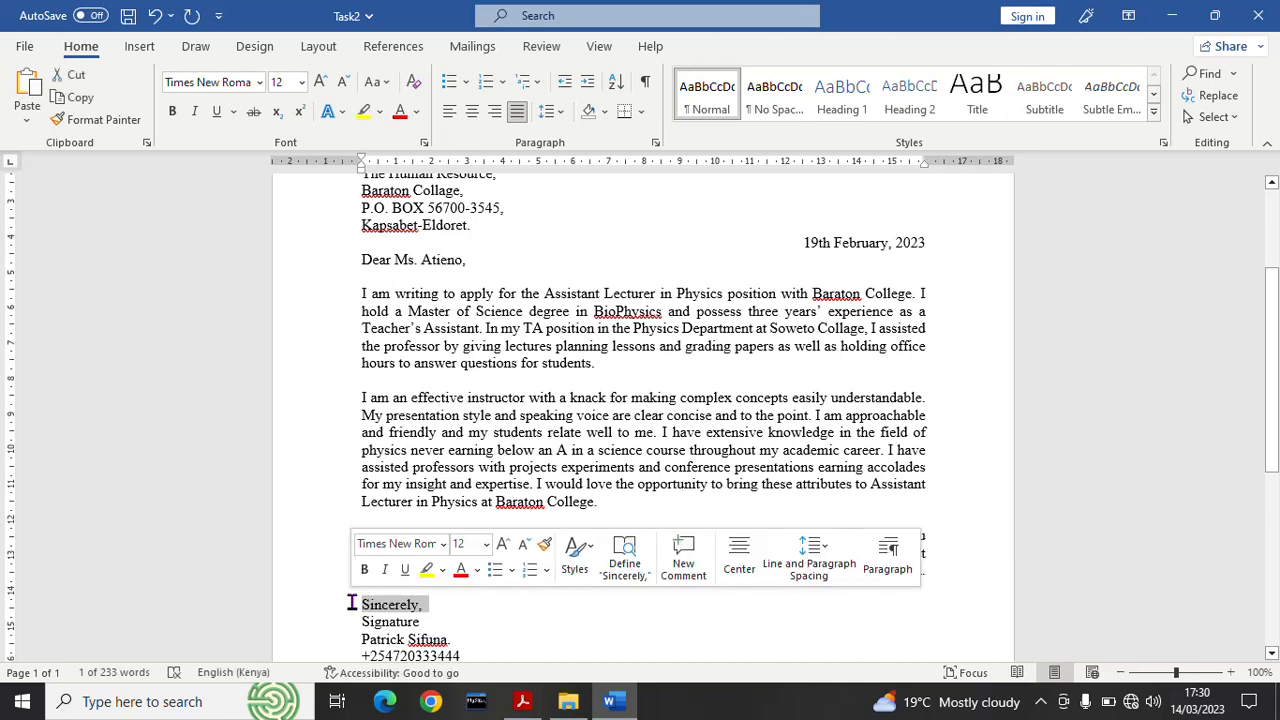
{"action": "left_click", "coordinate": [433, 612]}
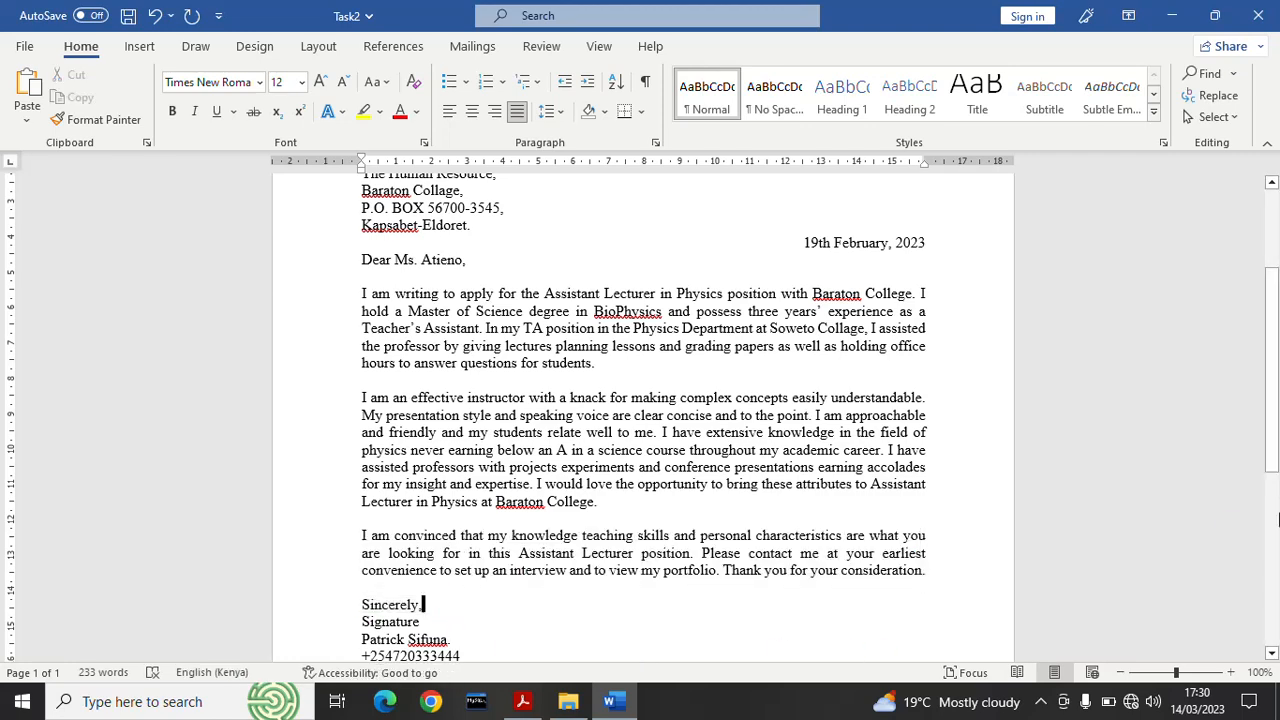
Italicize the word "Signature" below the closing and set its font to Agency FB.
{"action": "left_click_drag", "start_coordinate": [1274, 432], "coordinate": [1274, 485]}
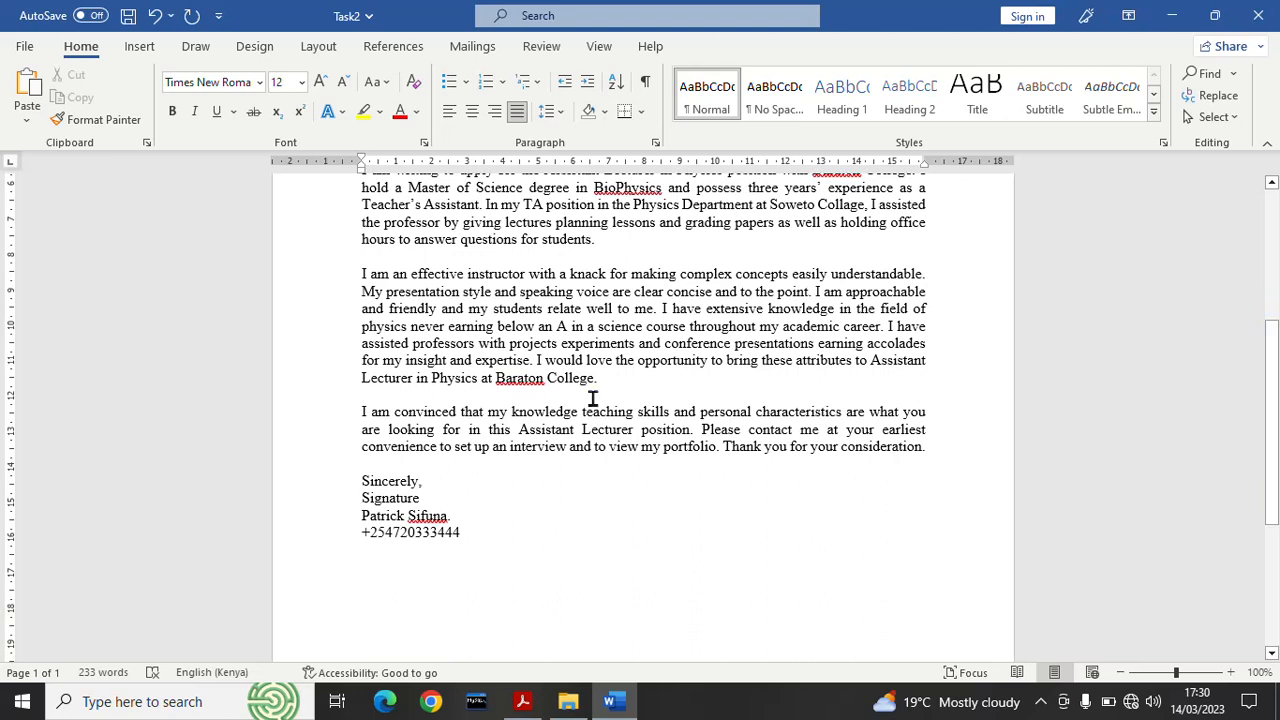
{"action": "left_click_drag", "start_coordinate": [424, 498], "coordinate": [350, 498]}
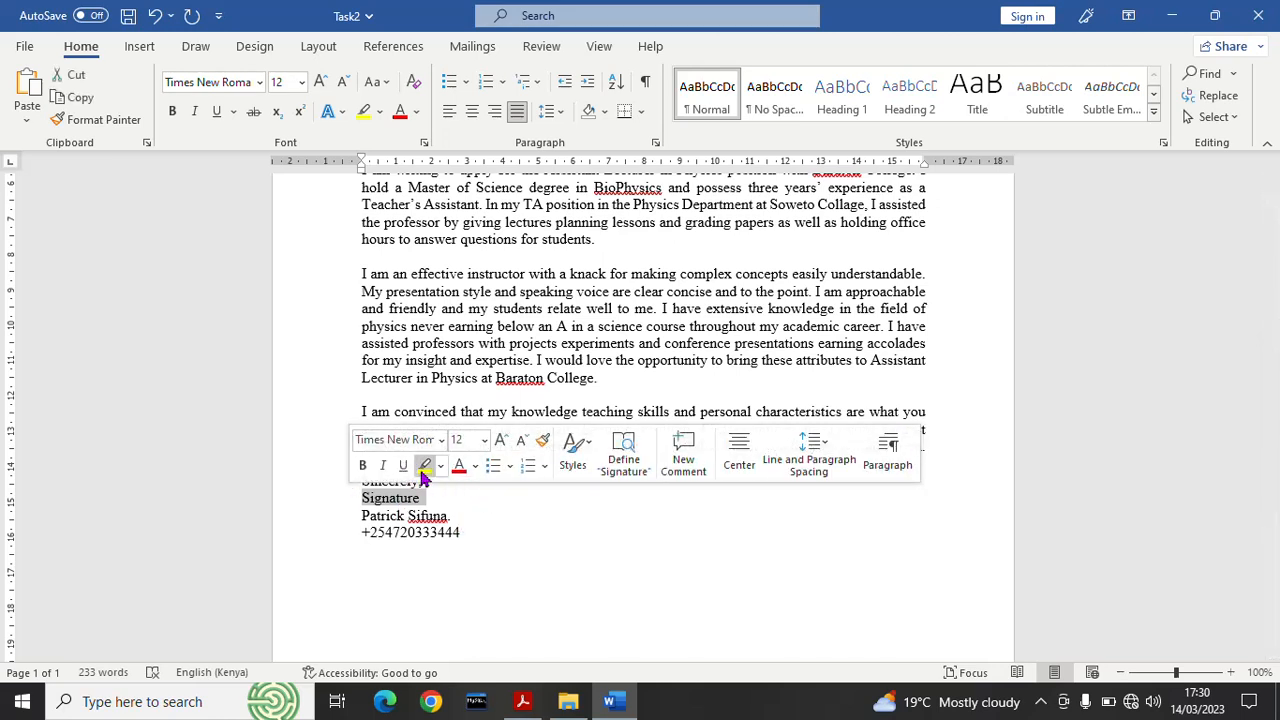
{"action": "left_click", "coordinate": [383, 465]}
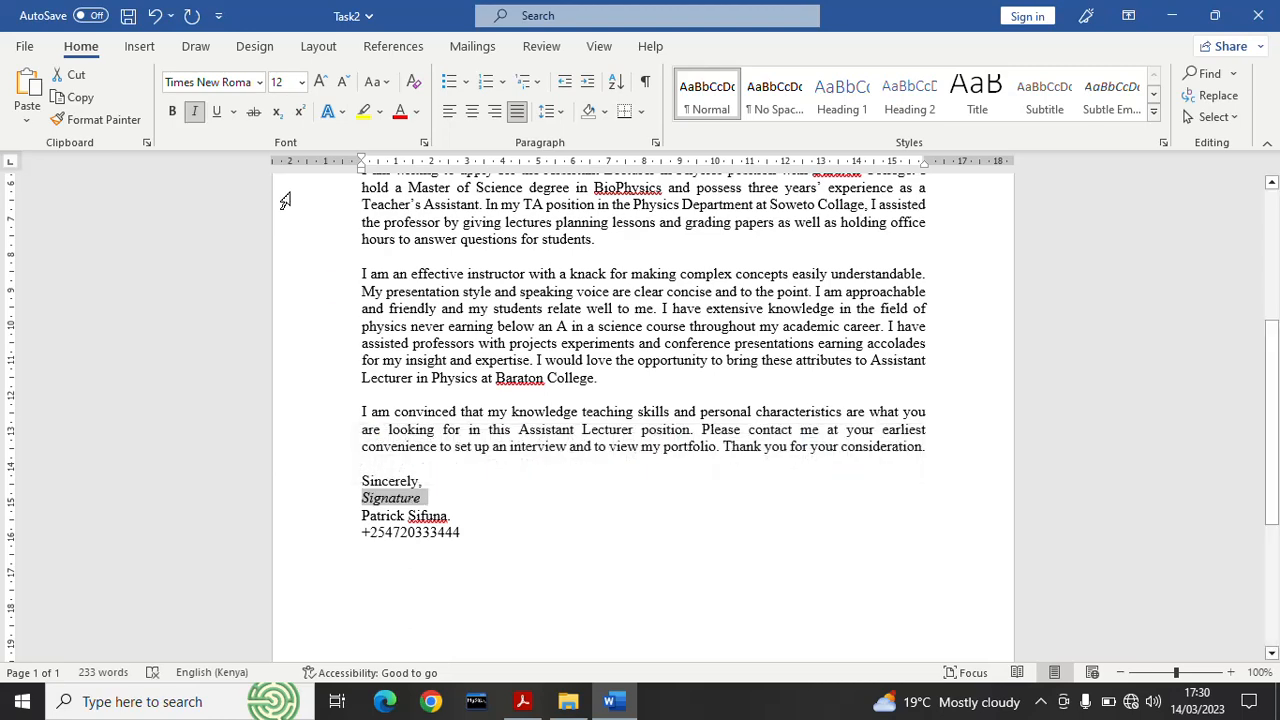
{"action": "left_click", "coordinate": [260, 83]}
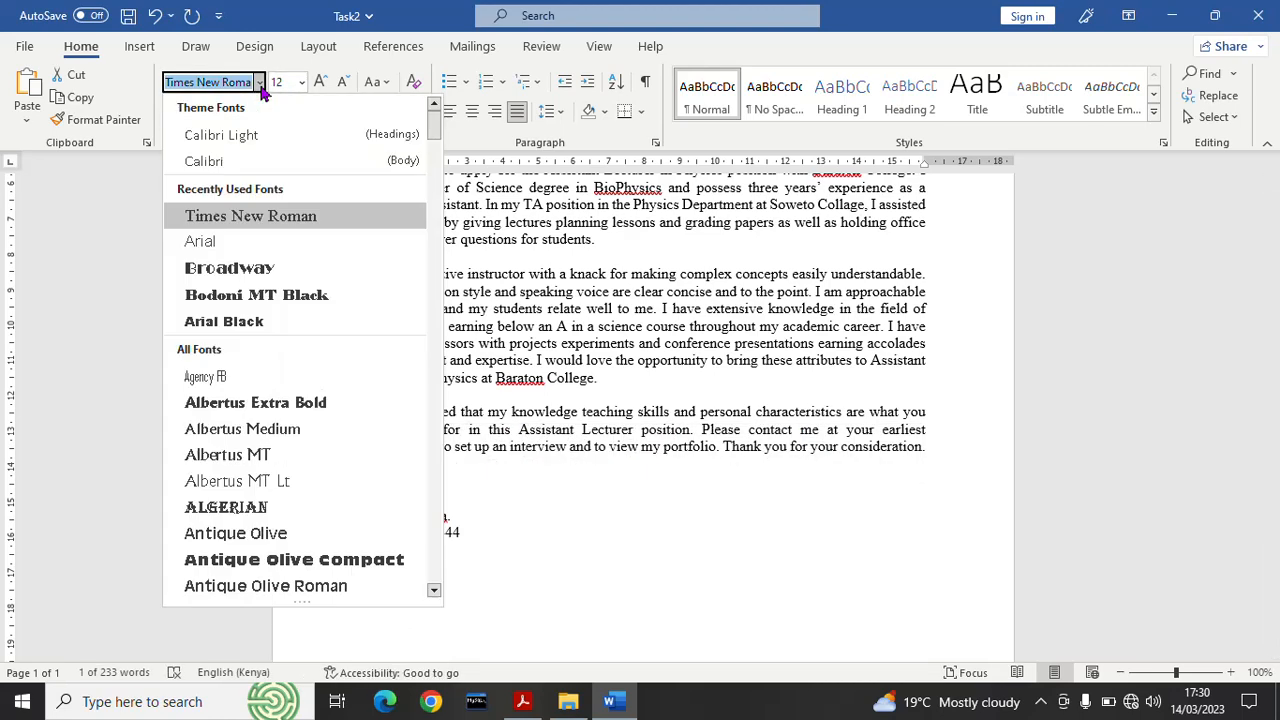
{"action": "left_click", "coordinate": [218, 380]}
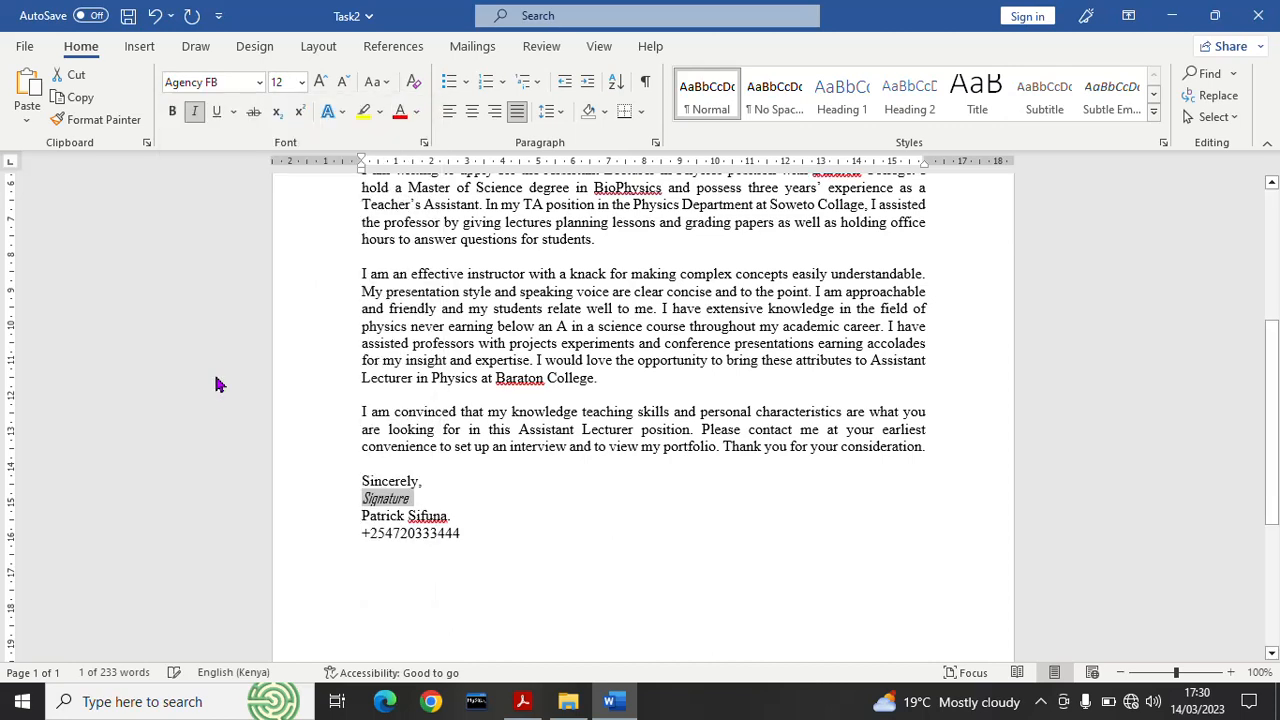
{"action": "left_click", "coordinate": [452, 540]}
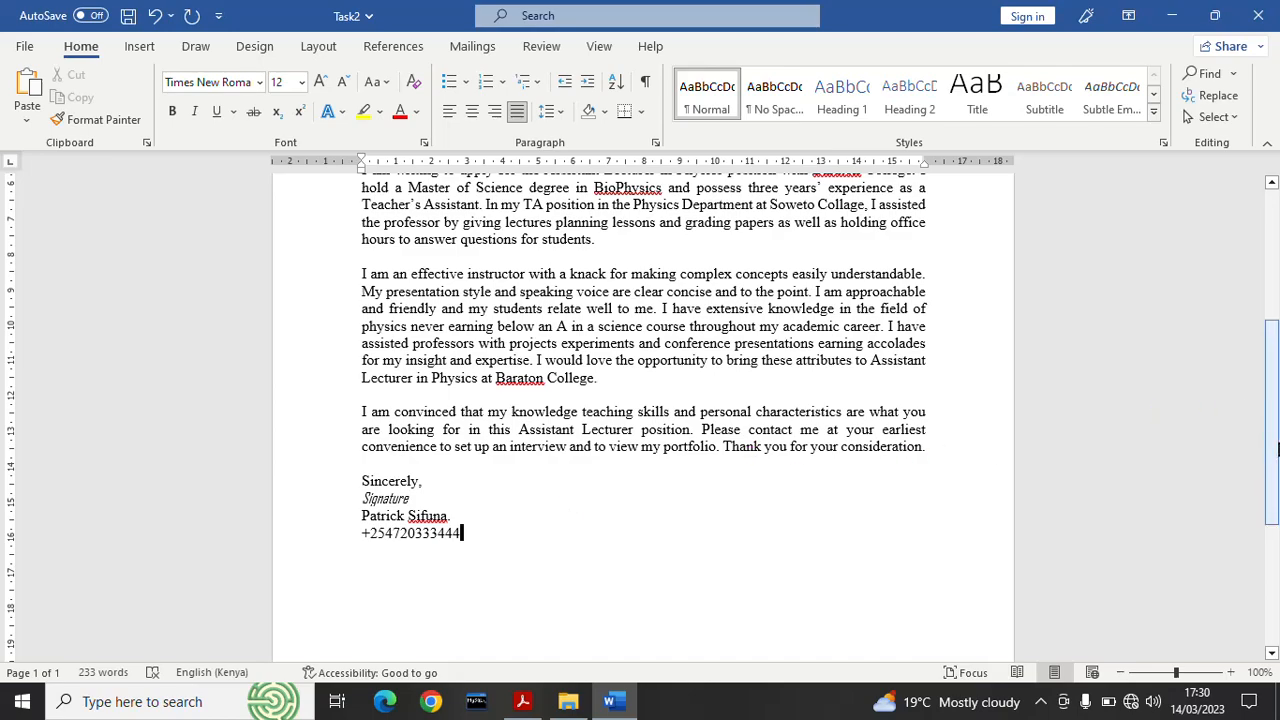
Review the finished letter and switch to the task PDF in Adobe Acrobat Reader to examine its ending, highlighting the "End of Task2" line.
{"action": "left_click_drag", "start_coordinate": [1272, 460], "coordinate": [1276, 226]}
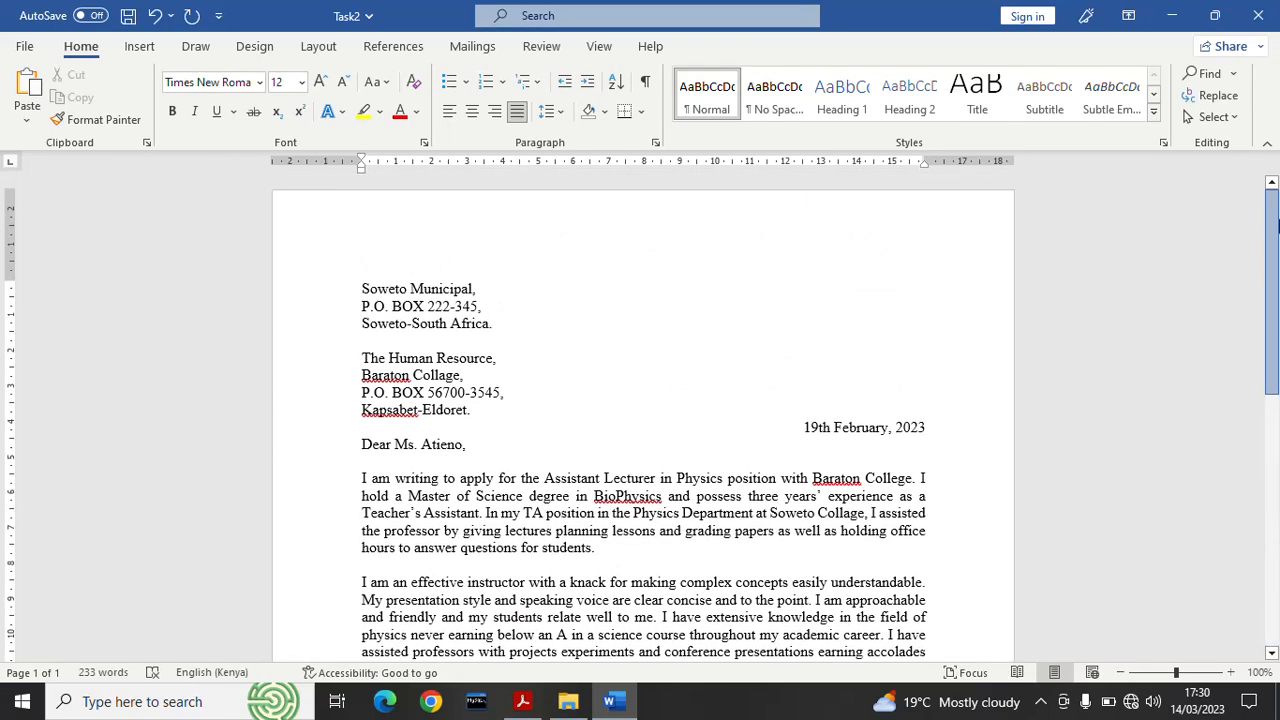
{"action": "left_click_drag", "start_coordinate": [1277, 308], "coordinate": [1277, 383]}
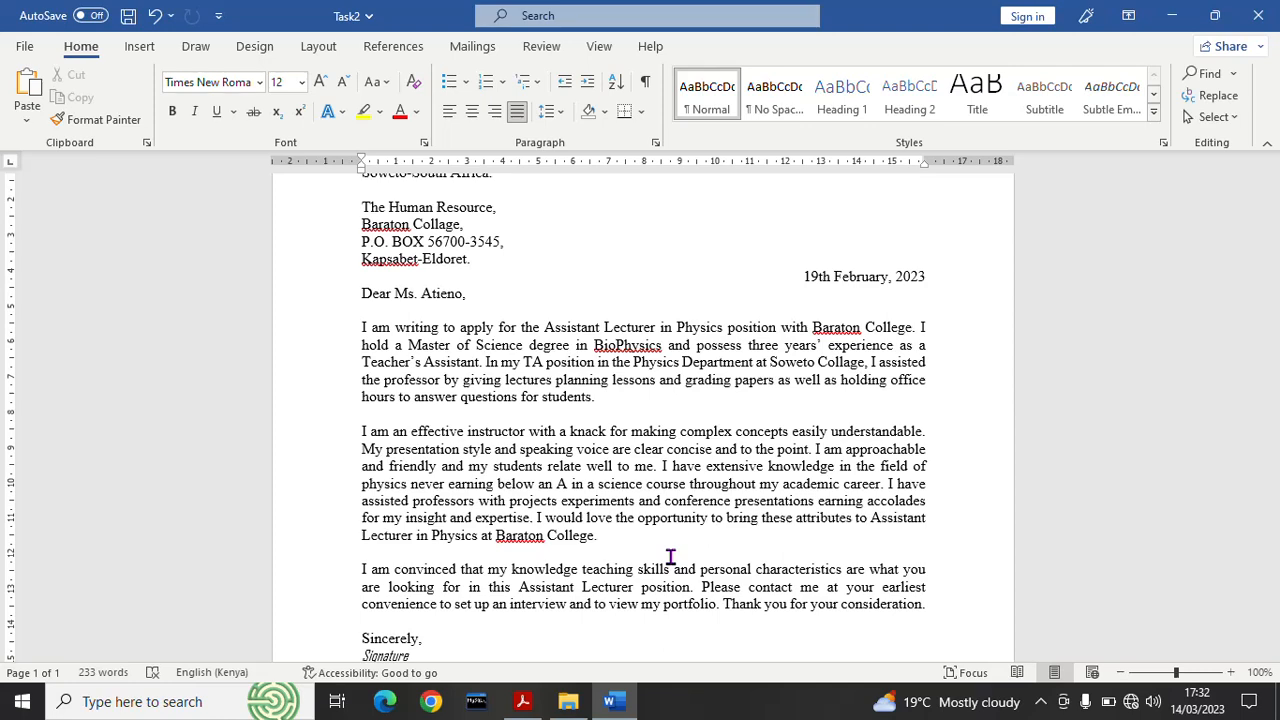
{"action": "mouse_move", "coordinate": [1274, 398]}
{"action": "left_mouse_down"}
{"action": "mouse_move", "coordinate": [1275, 615]}
{"action": "mouse_move", "coordinate": [1276, 315]}
{"action": "left_mouse_up"}
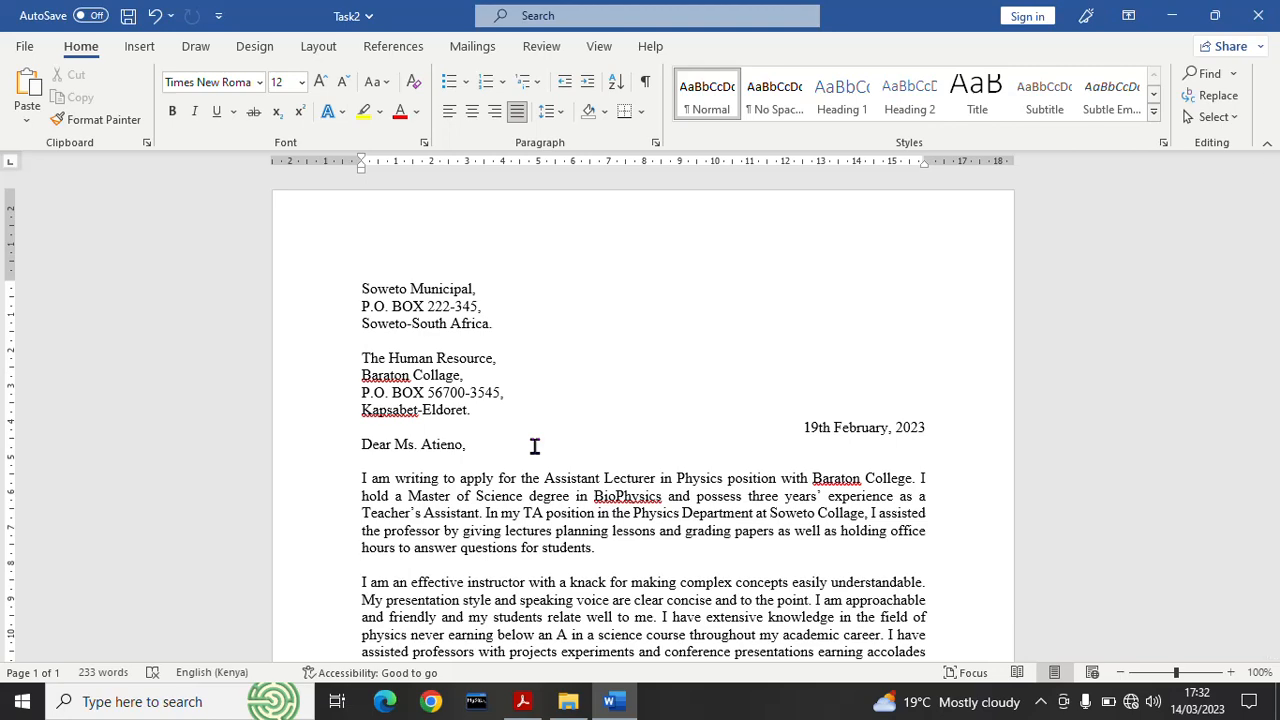
{"action": "left_click", "coordinate": [522, 701]}
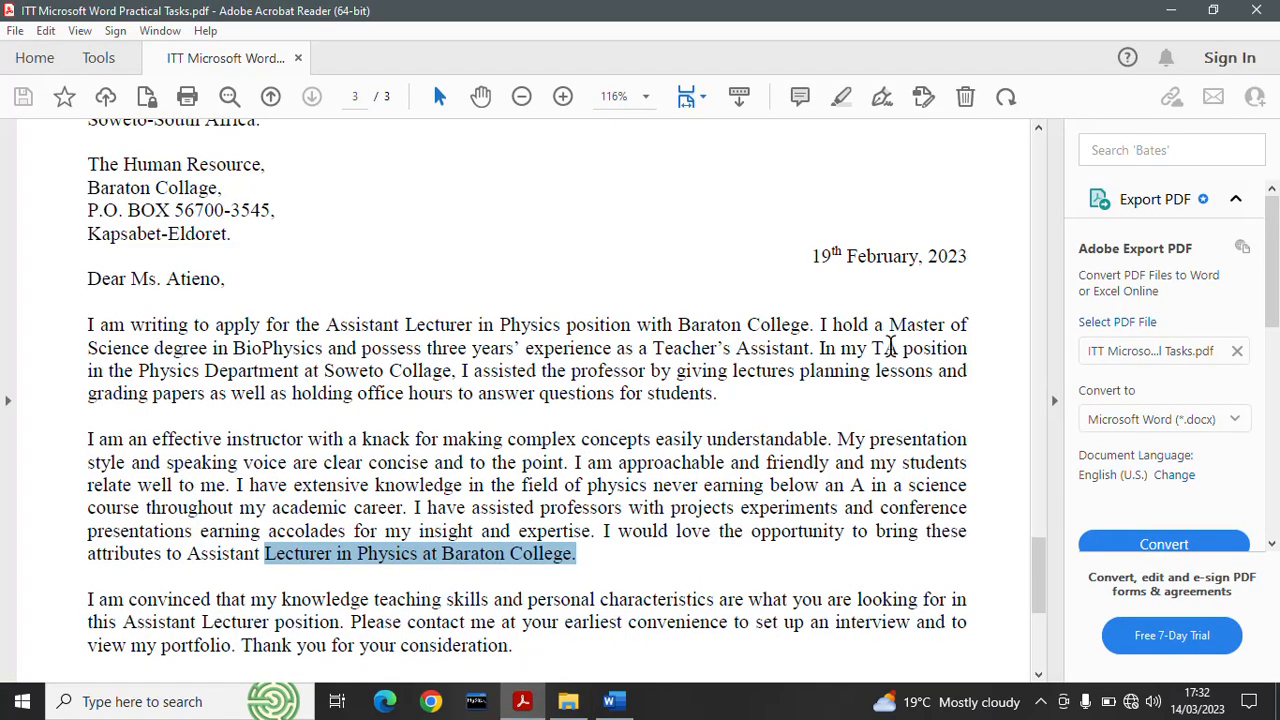
{"action": "left_click_drag", "start_coordinate": [1042, 560], "coordinate": [1049, 614]}
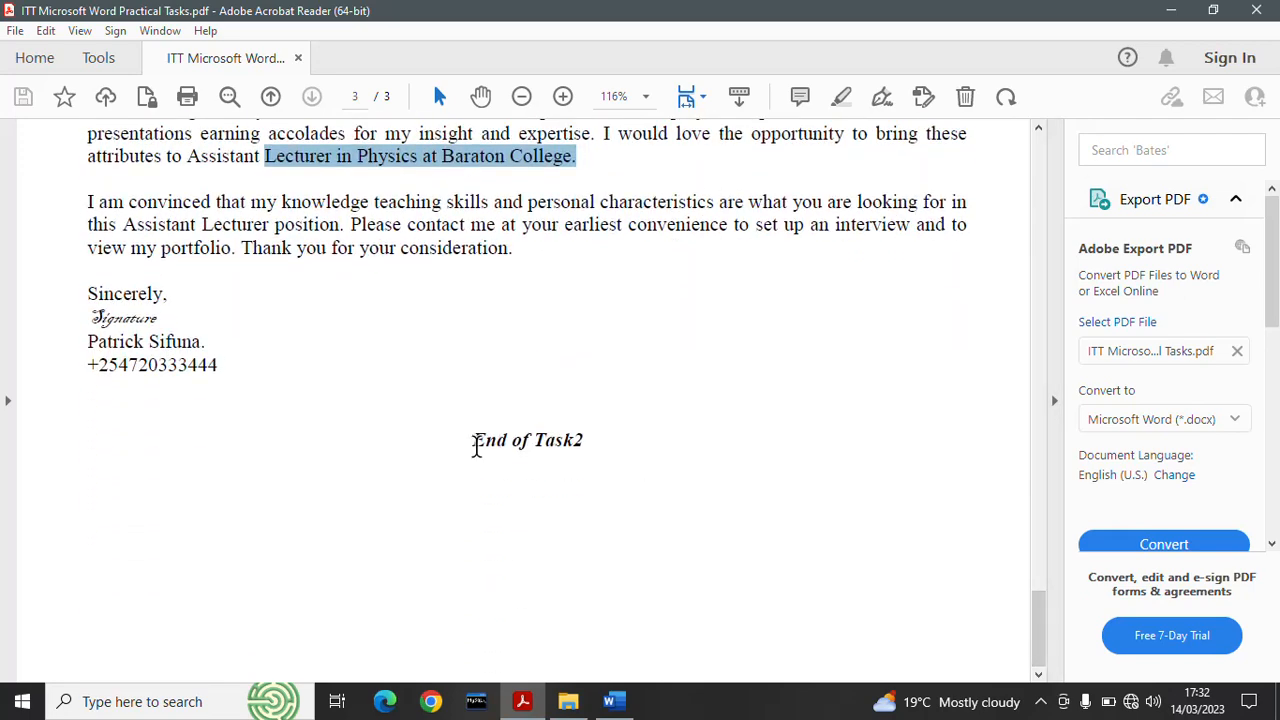
{"action": "left_click_drag", "start_coordinate": [476, 445], "coordinate": [597, 446]}
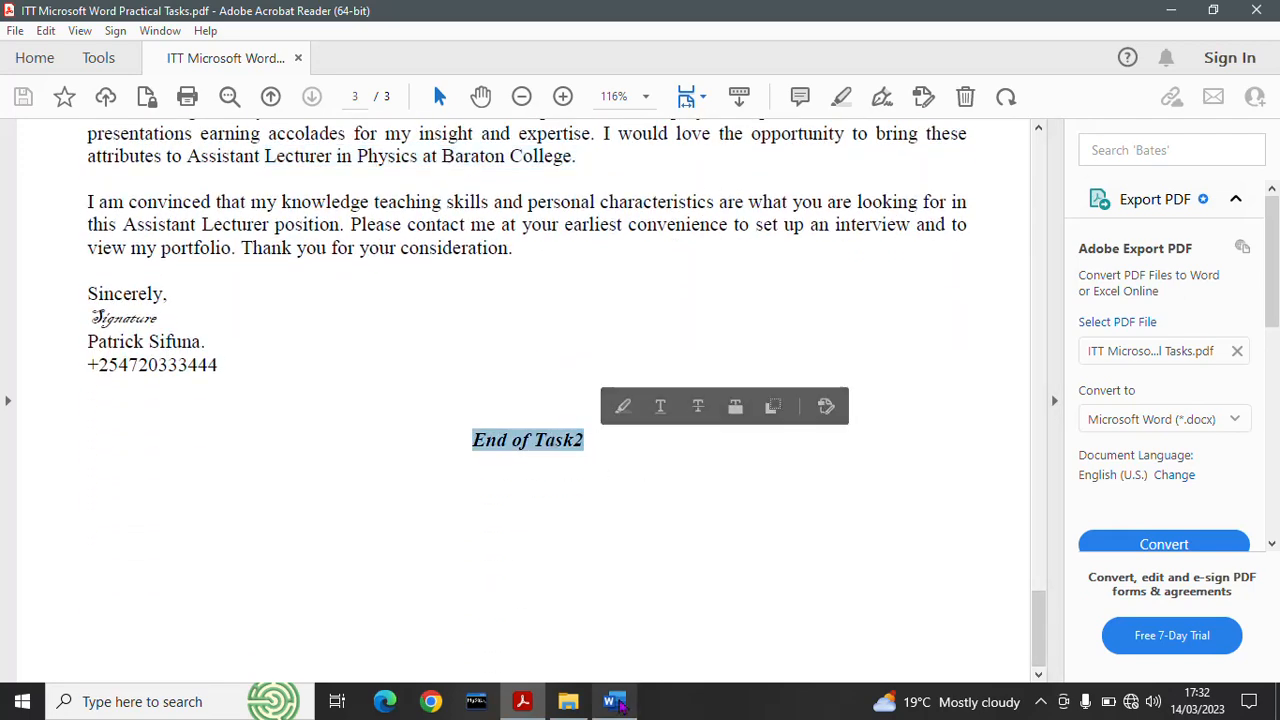
Switch back to Word and save the Task2 document.
{"action": "left_click", "coordinate": [615, 703]}
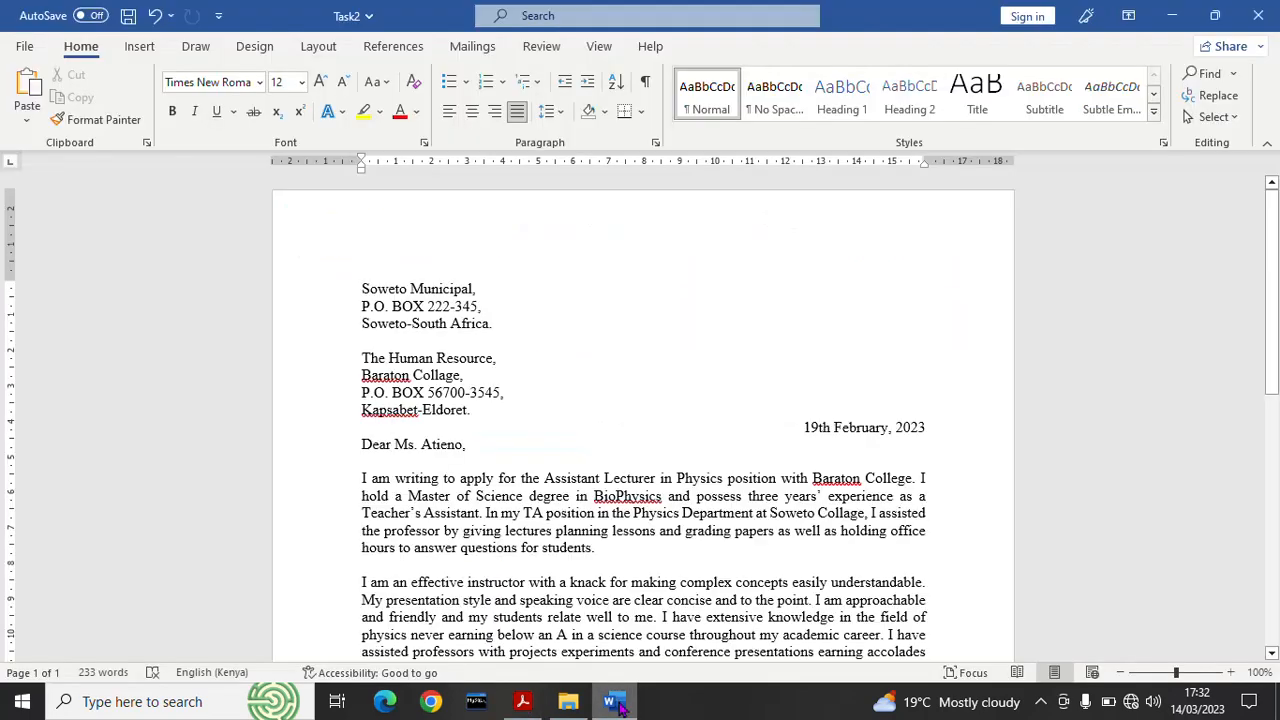
{"action": "left_click", "coordinate": [129, 17]}
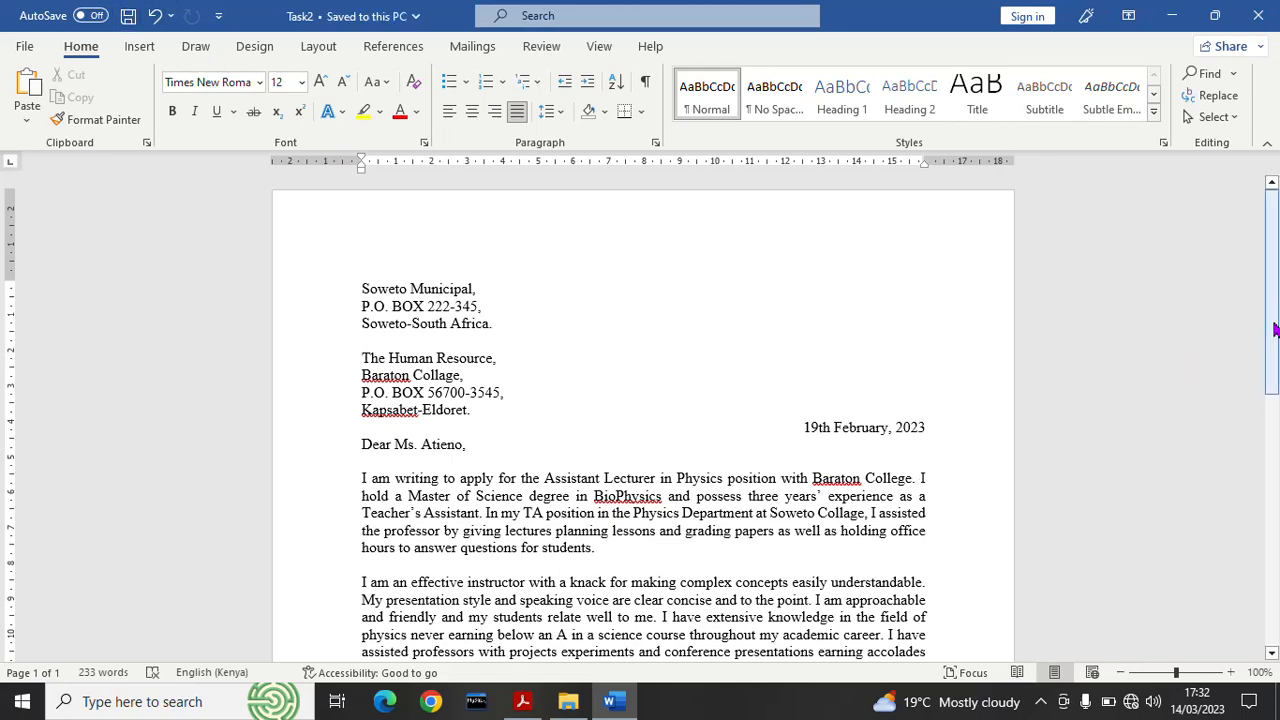
Review the saved letter from the recipient's address, highlighting that block, down through the body paragraphs to the signature block.
{"action": "mouse_move", "coordinate": [1275, 330]}
{"action": "left_mouse_down"}
{"action": "mouse_move", "coordinate": [1275, 526]}
{"action": "mouse_move", "coordinate": [1247, 328]}
{"action": "mouse_move", "coordinate": [1255, 242]}
{"action": "left_mouse_up"}
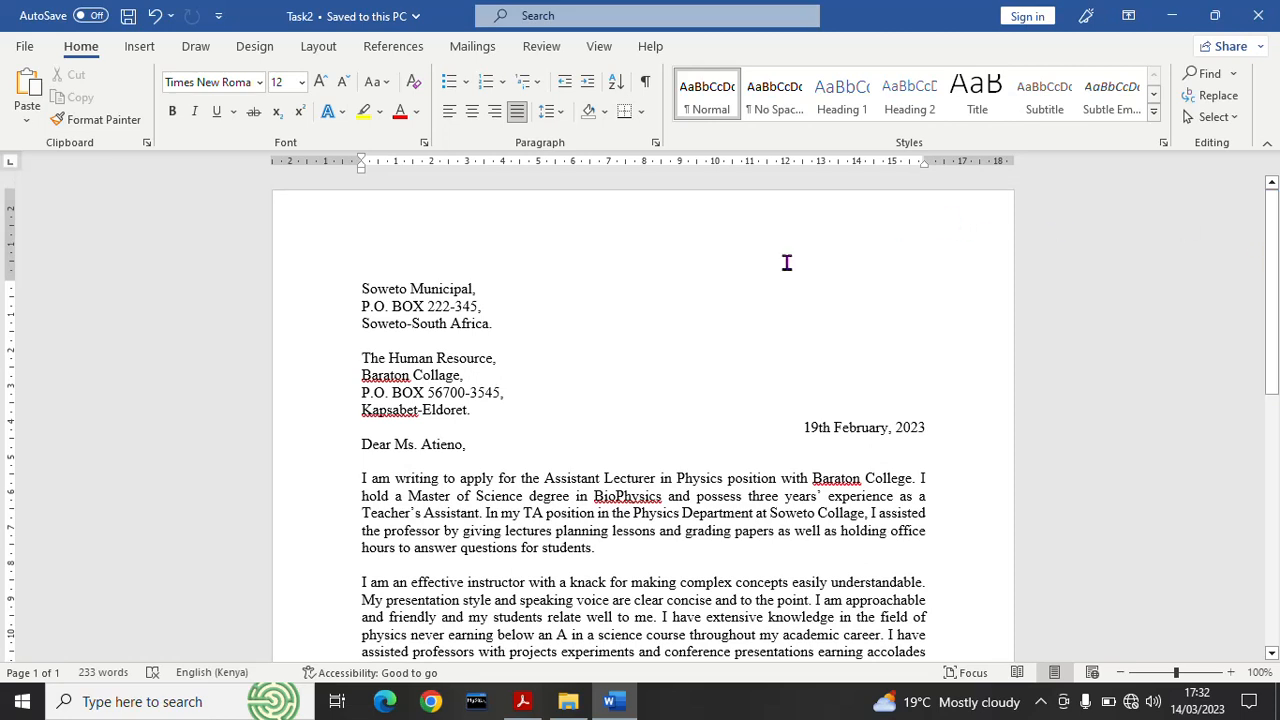
{"action": "left_click", "coordinate": [477, 410]}
{"action": "left_click_drag", "start_coordinate": [440, 400], "coordinate": [338, 345]}
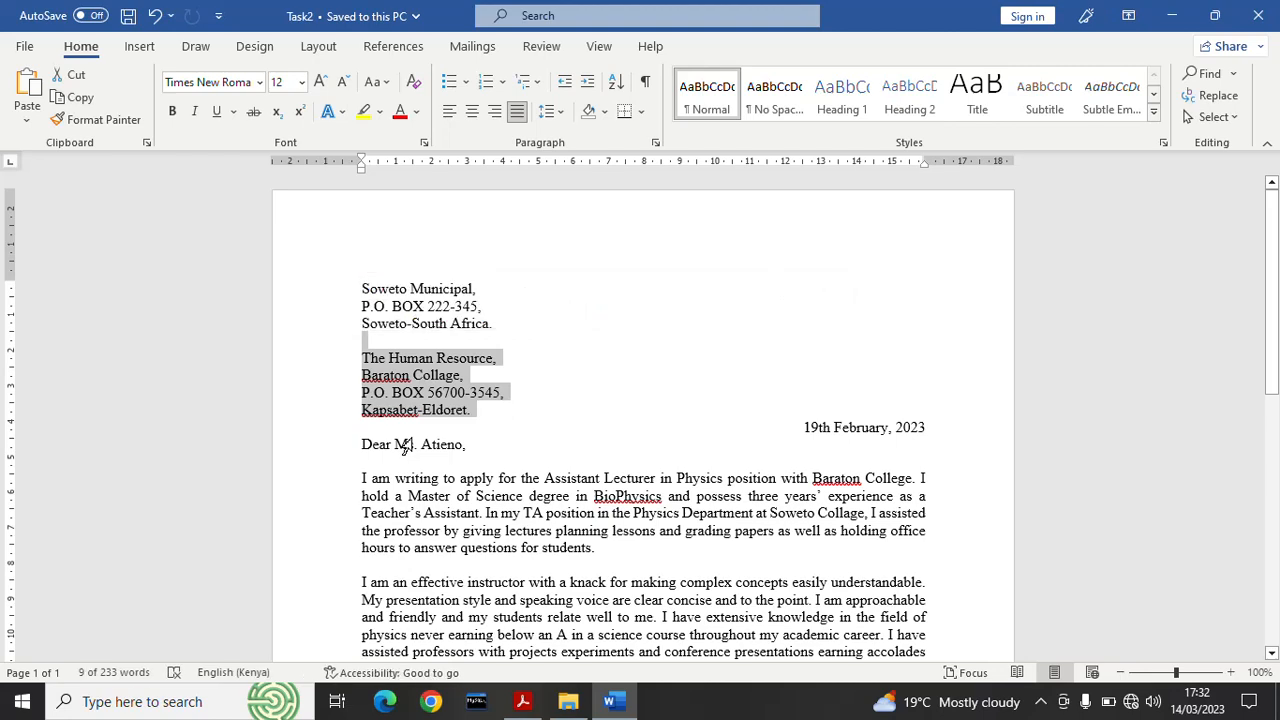
{"action": "left_click", "coordinate": [530, 388]}
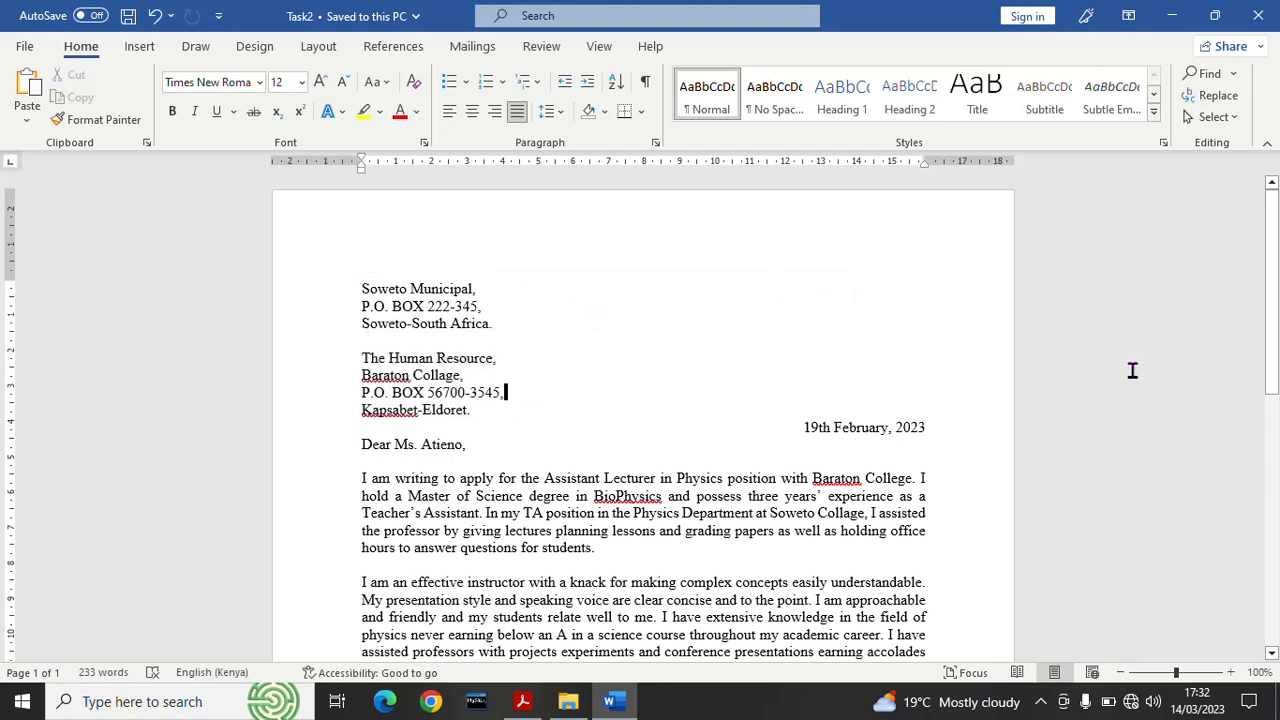
{"action": "scroll", "coordinate": [1275, 388], "scroll_direction": "down", "scroll_amount": 3}
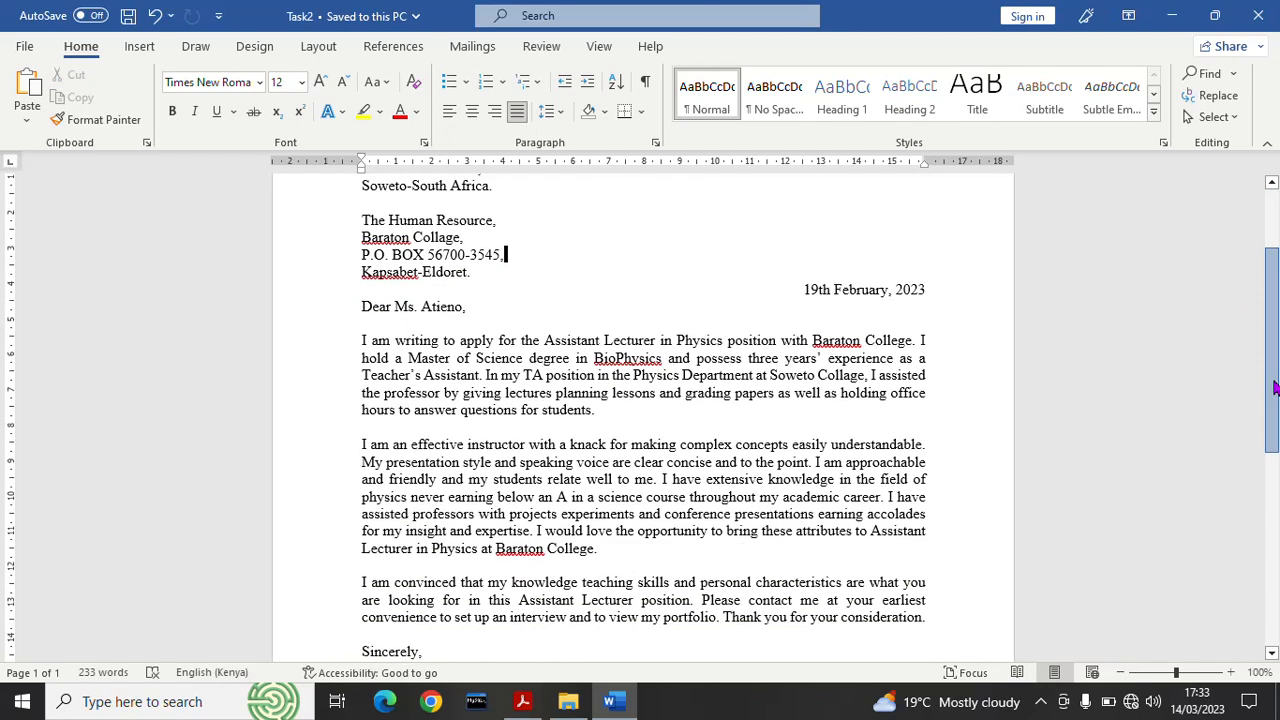
{"action": "scroll", "coordinate": [1275, 388], "scroll_direction": "down", "scroll_amount": 4}
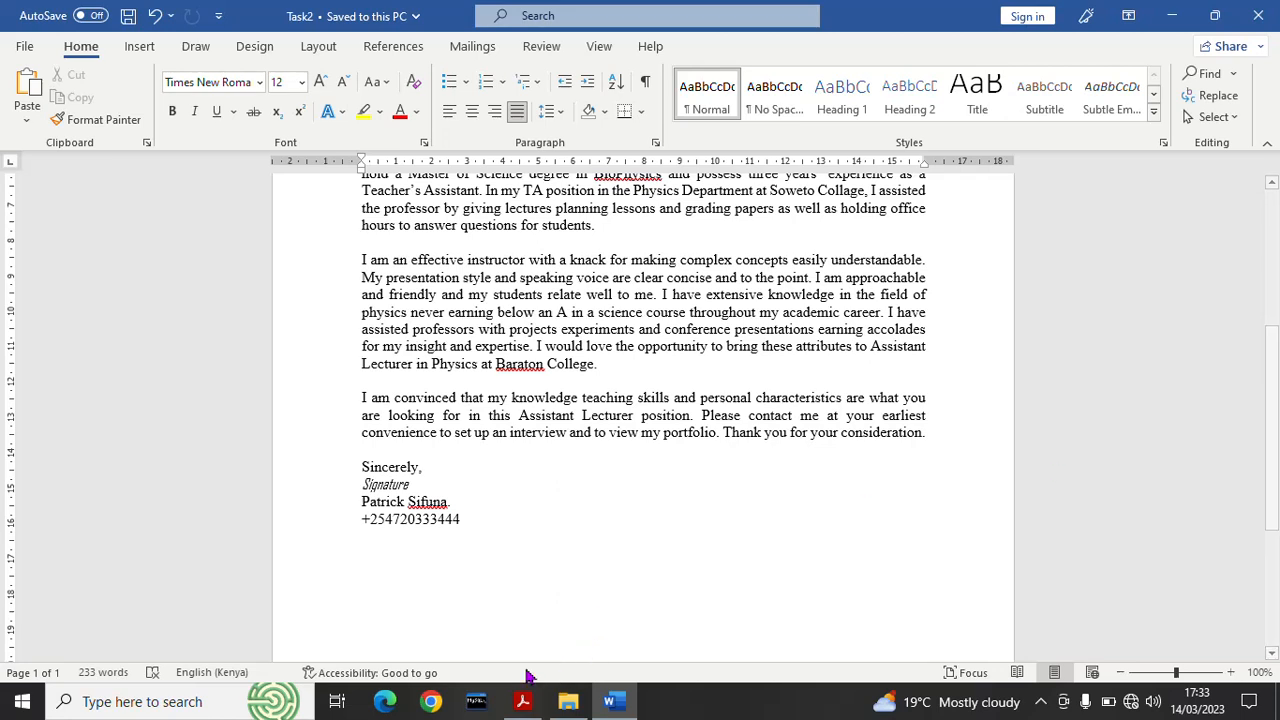